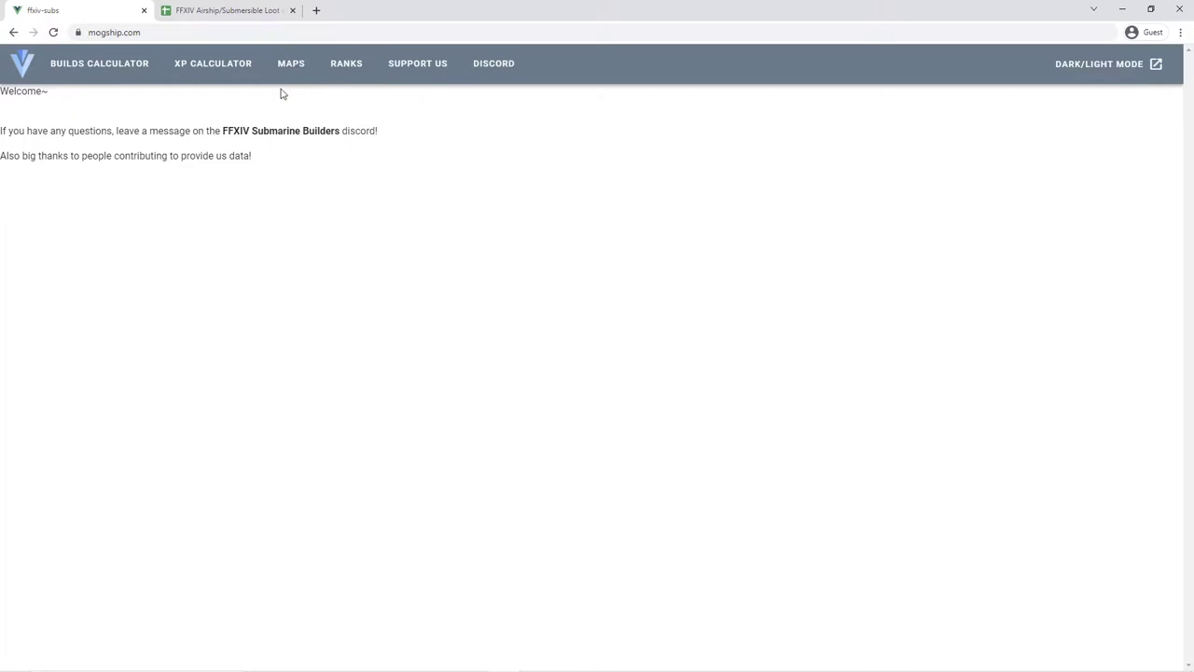
- Open the XP calculator and set the submarine's rank to 54
left_click(199, 78)
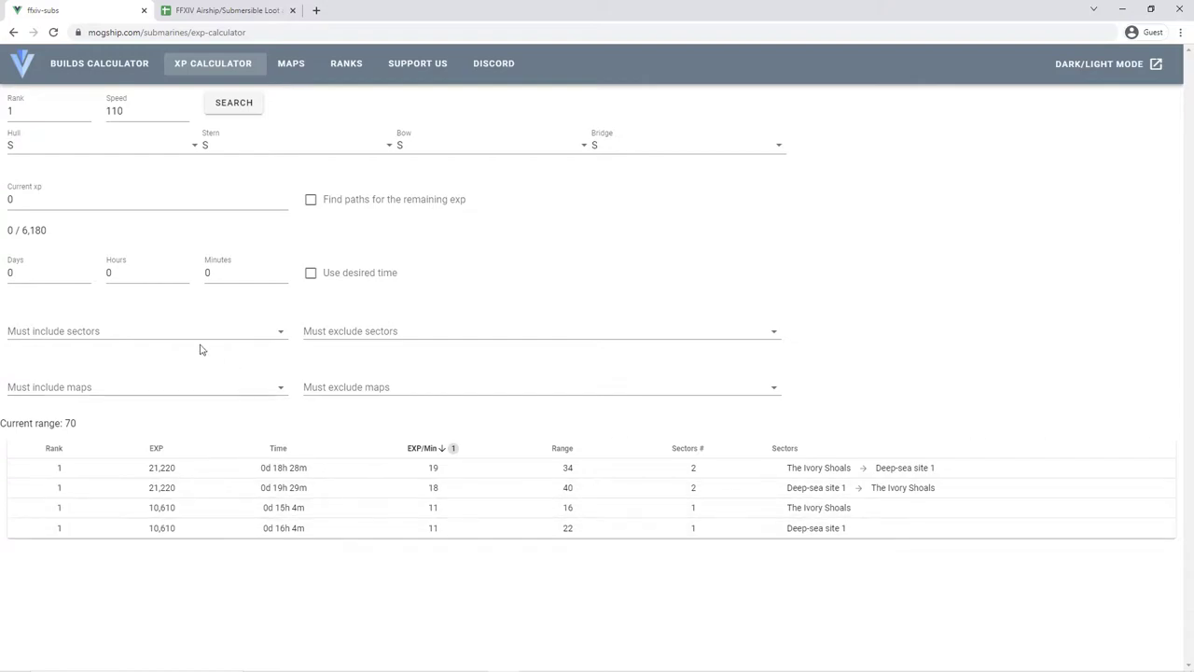
left_click(13, 110)
key("BackSpace")
type("54")
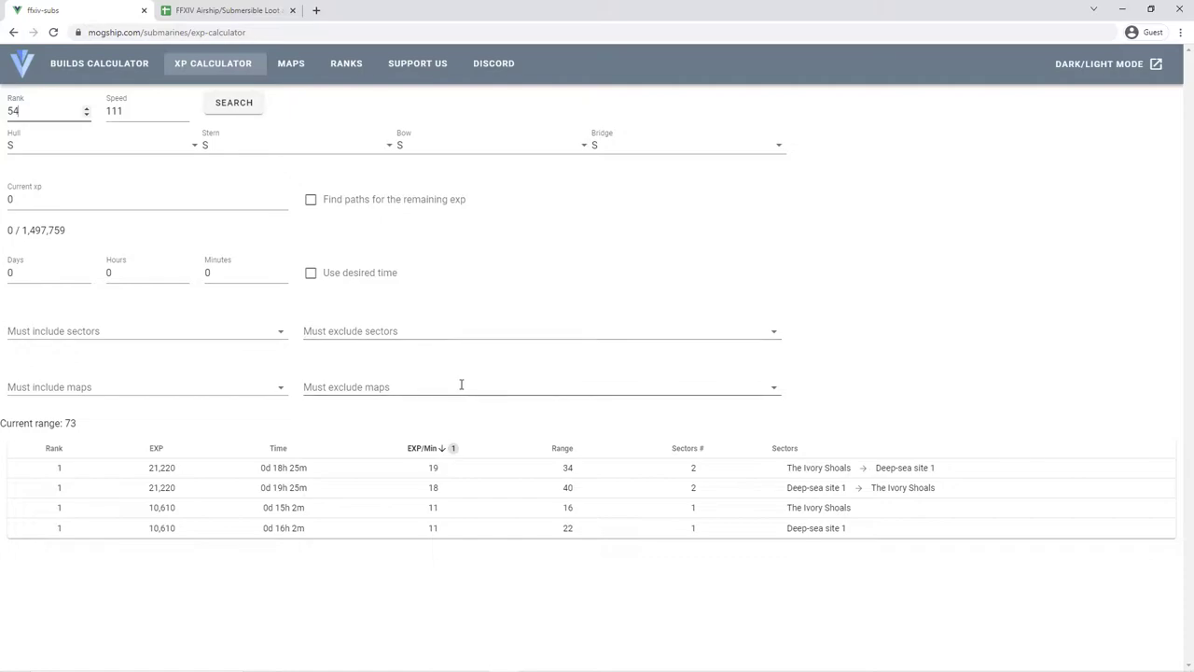
- Exclude the Sea of Ash and Sea of Jade maps from the route search
left_click(403, 388)
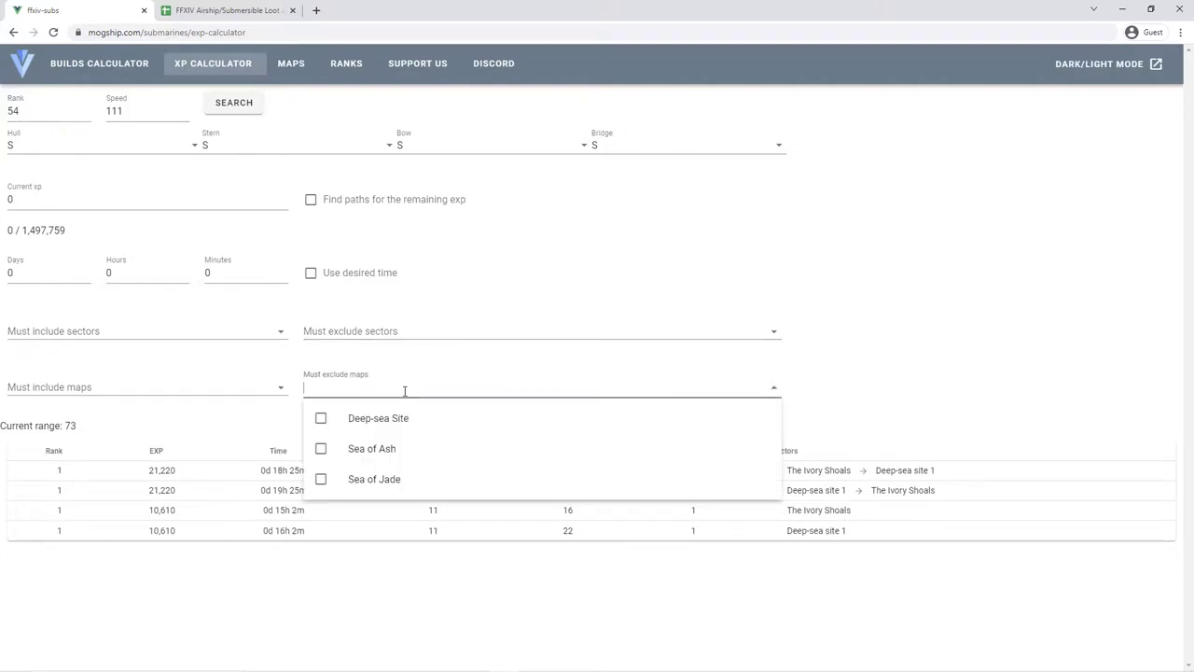
left_click(369, 454)
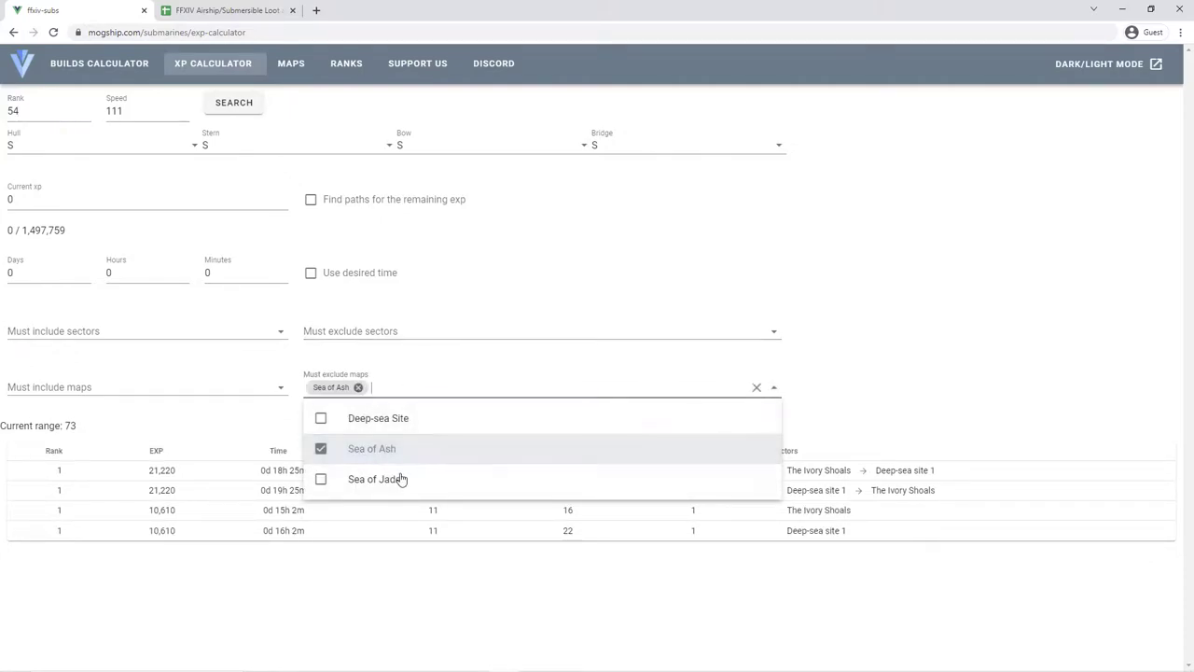
left_click(407, 479)
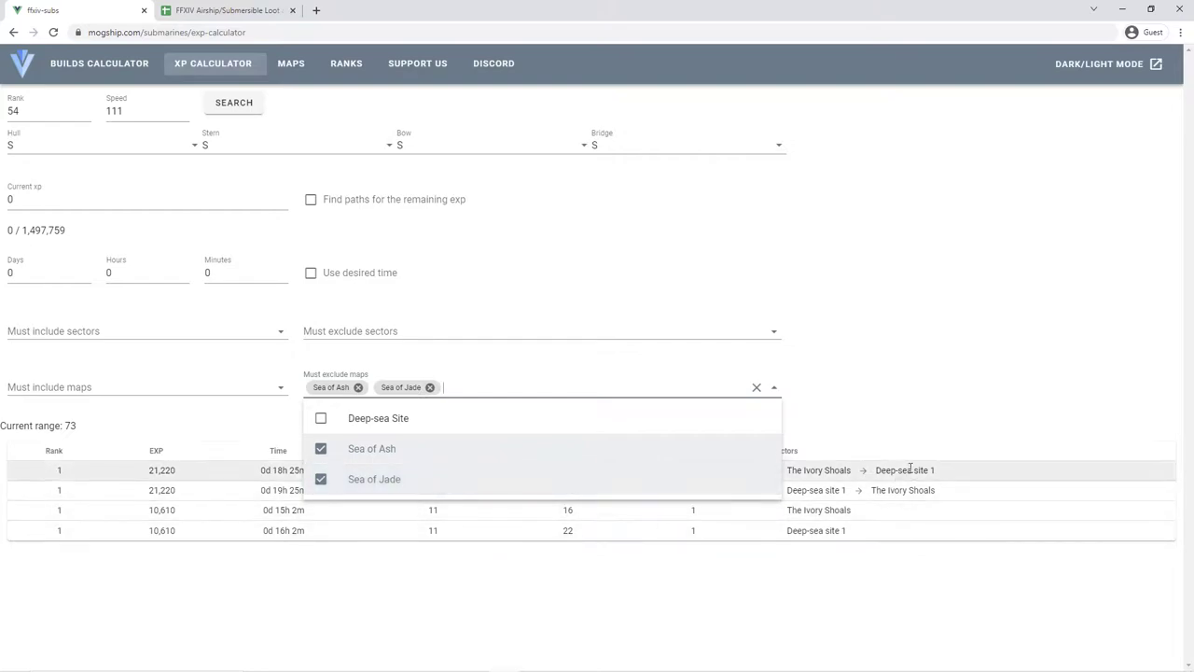
left_click(873, 414)
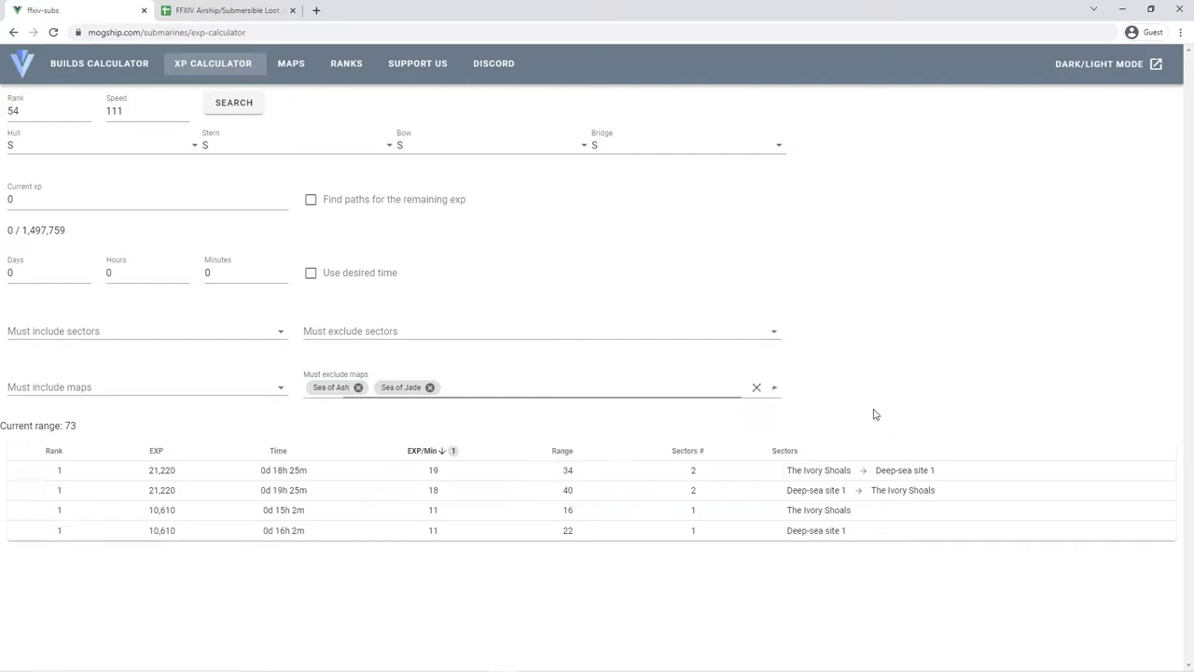
- Examine which maps can be required and which sectors can be excluded in the route search
left_click(181, 394)
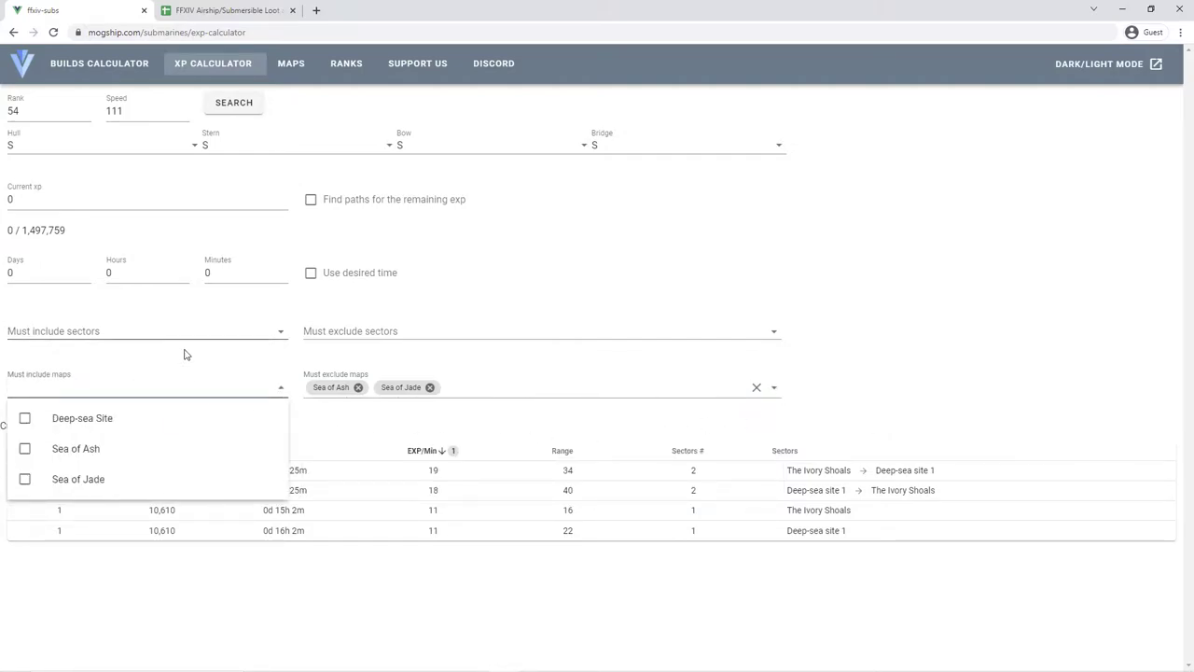
left_click(188, 361)
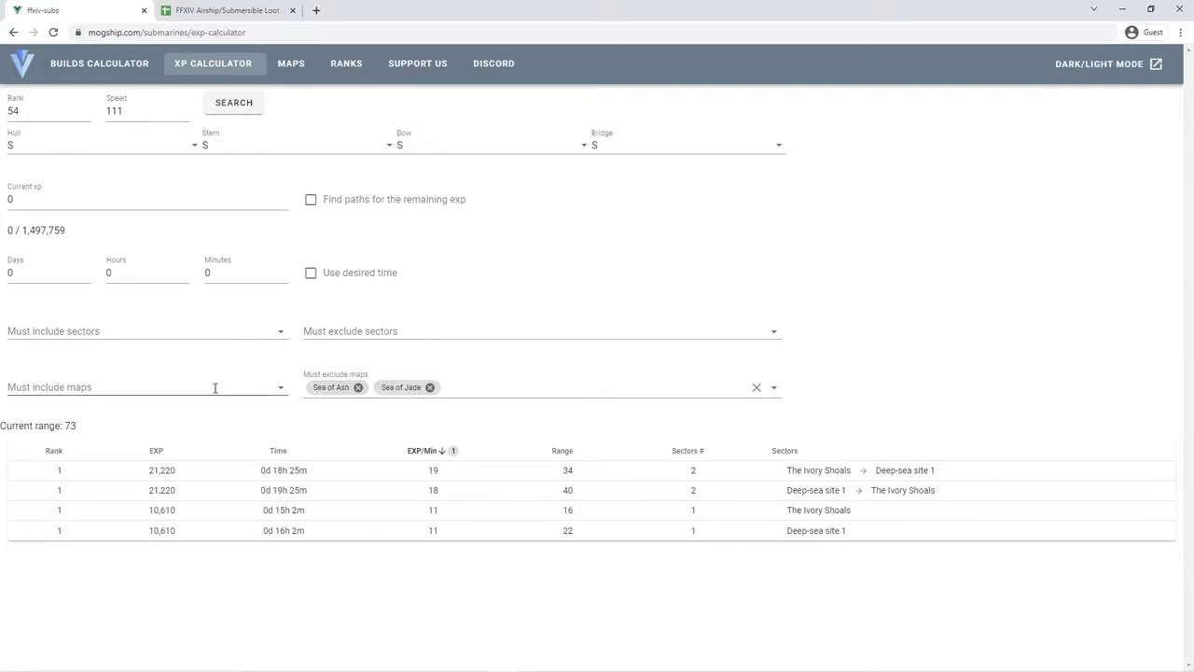
left_click(365, 339)
scroll(598, 398, "down", 10)
scroll(598, 398, "down", 10)
scroll(598, 399, "down", 10)
scroll(593, 399, "up", 12)
scroll(594, 398, "up", 12)
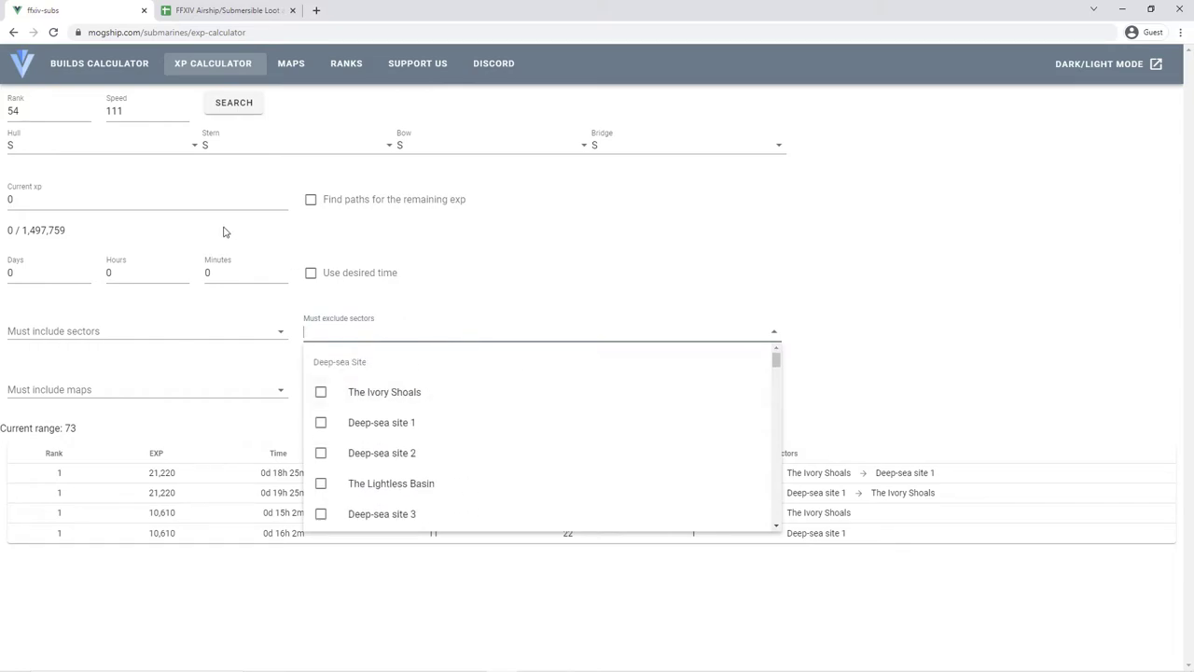
- Require The Rimilala Trench Bottom as an included sector and run the route search
left_click(194, 311)
left_click(218, 334)
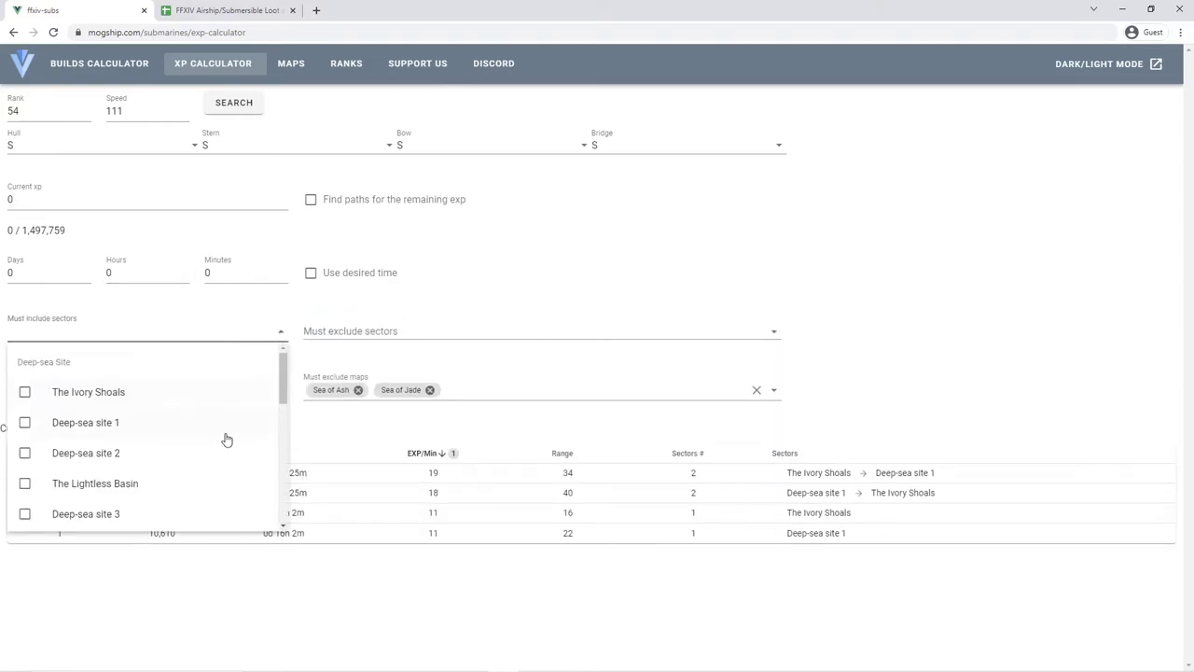
scroll(220, 477, "down", 10)
scroll(224, 478, "down", 10)
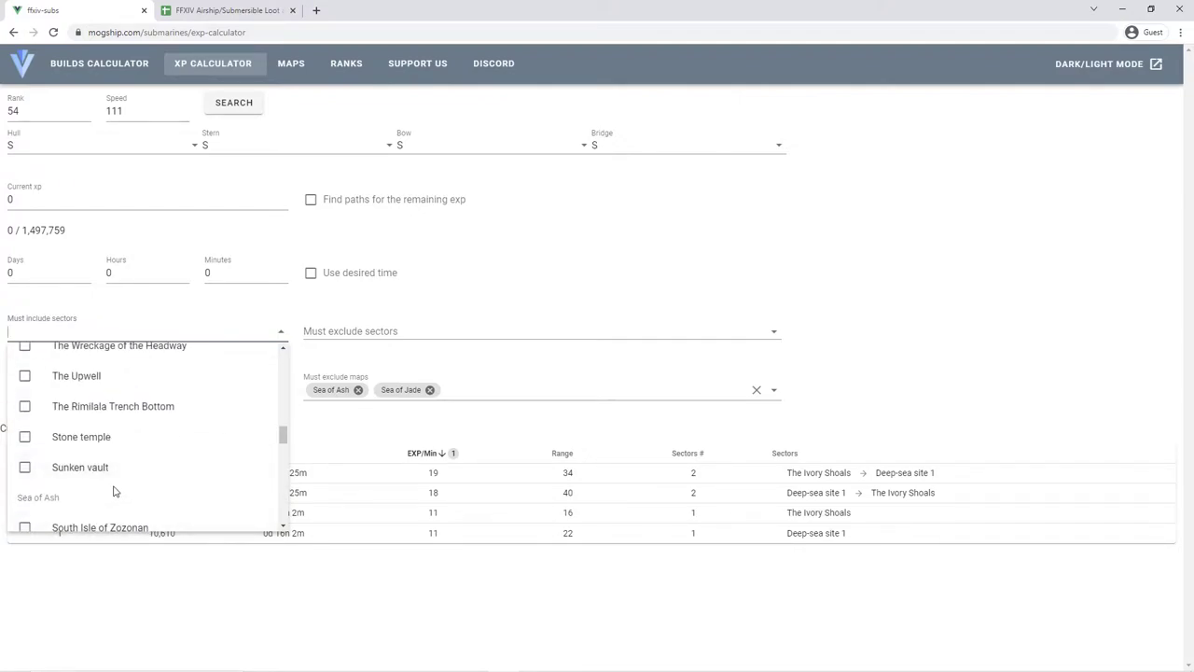
scroll(177, 471, "up", 1)
left_click(222, 480)
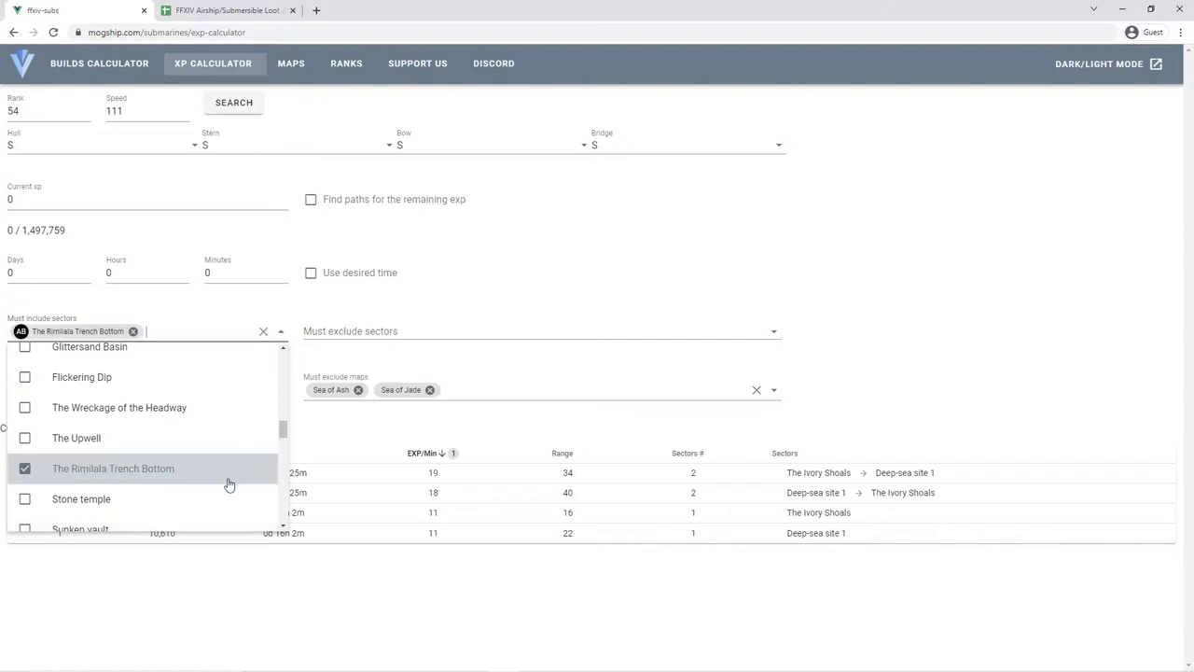
left_click(380, 433)
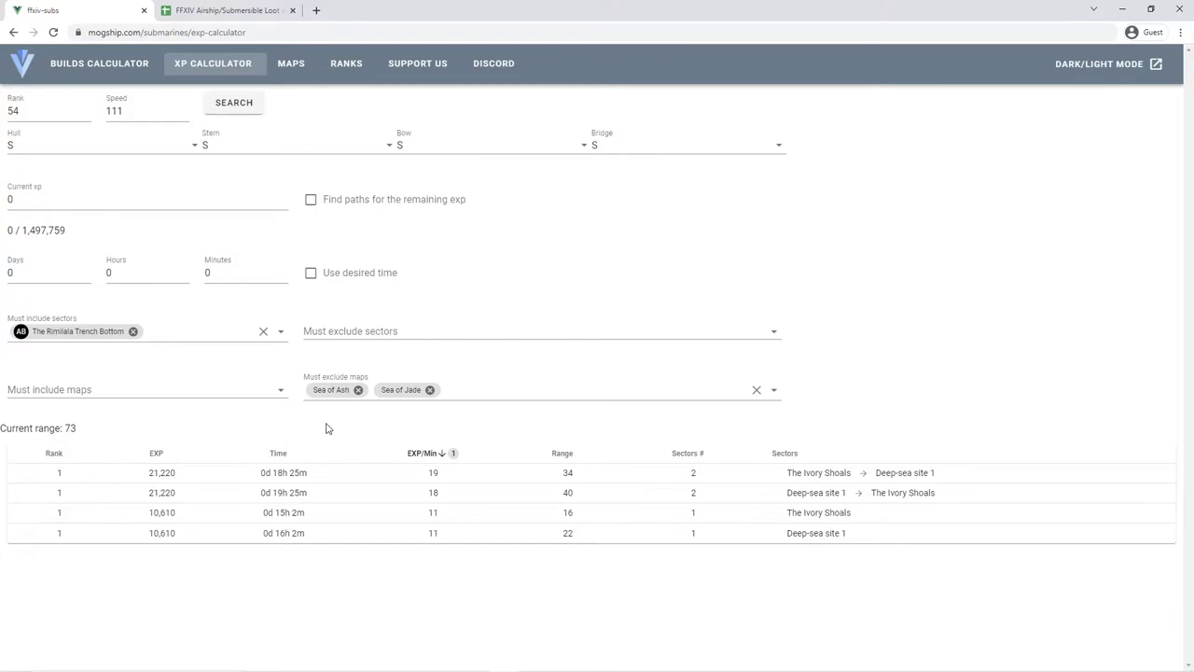
left_click(238, 110)
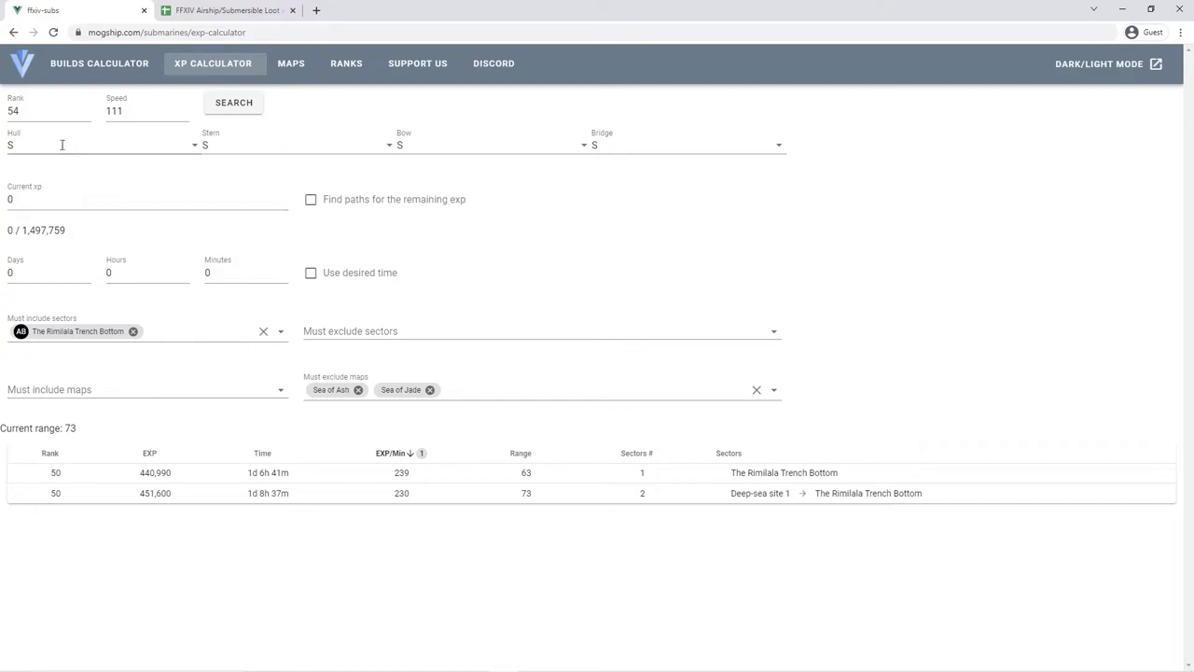
- Change the submarine's rank to 35
left_click(32, 120)
double_click(38, 120)
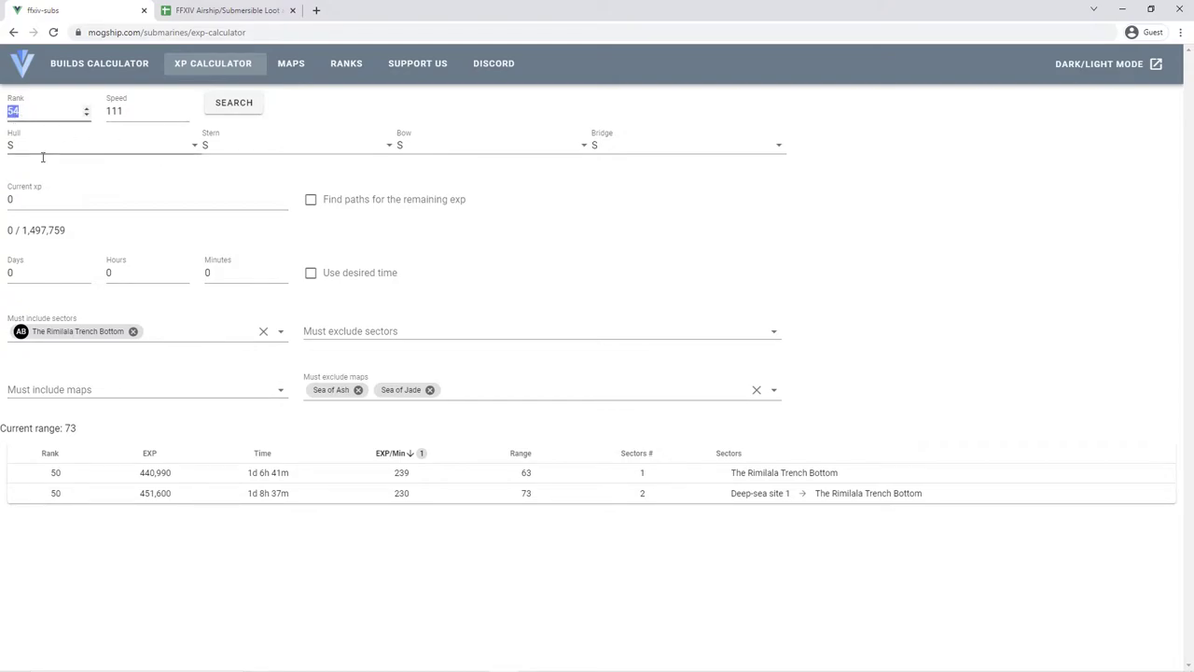
type("35")
- Configure the submarine build with hull C, bow U and bridge W, leaving the stern at S
left_click(43, 149)
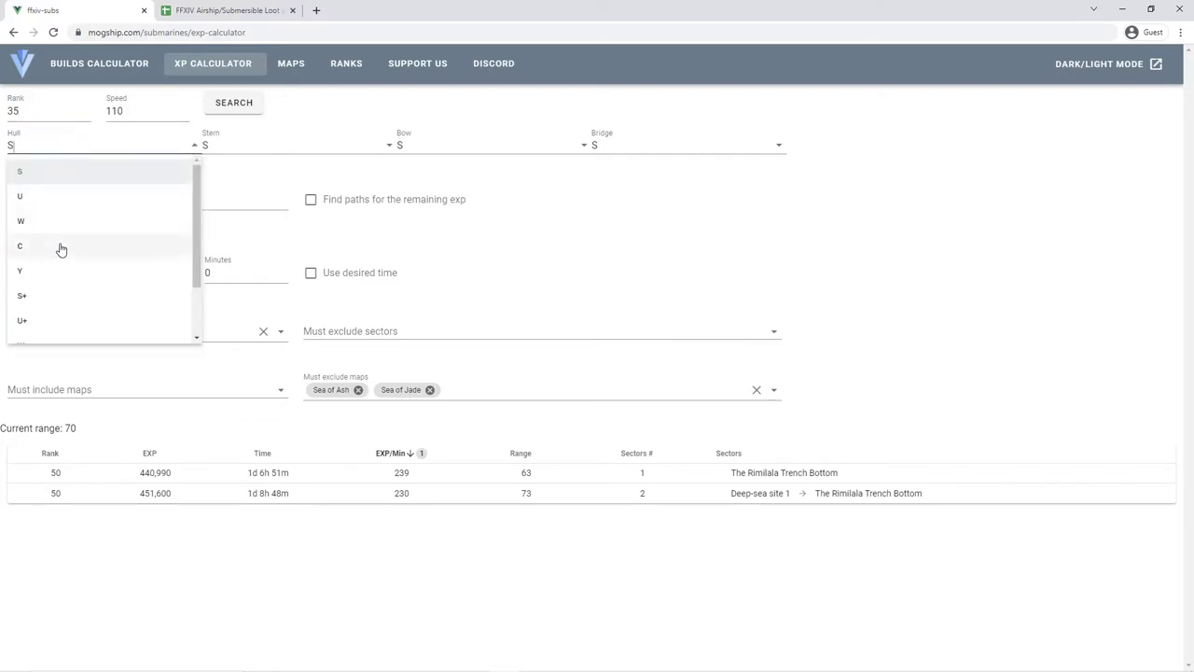
left_click(61, 248)
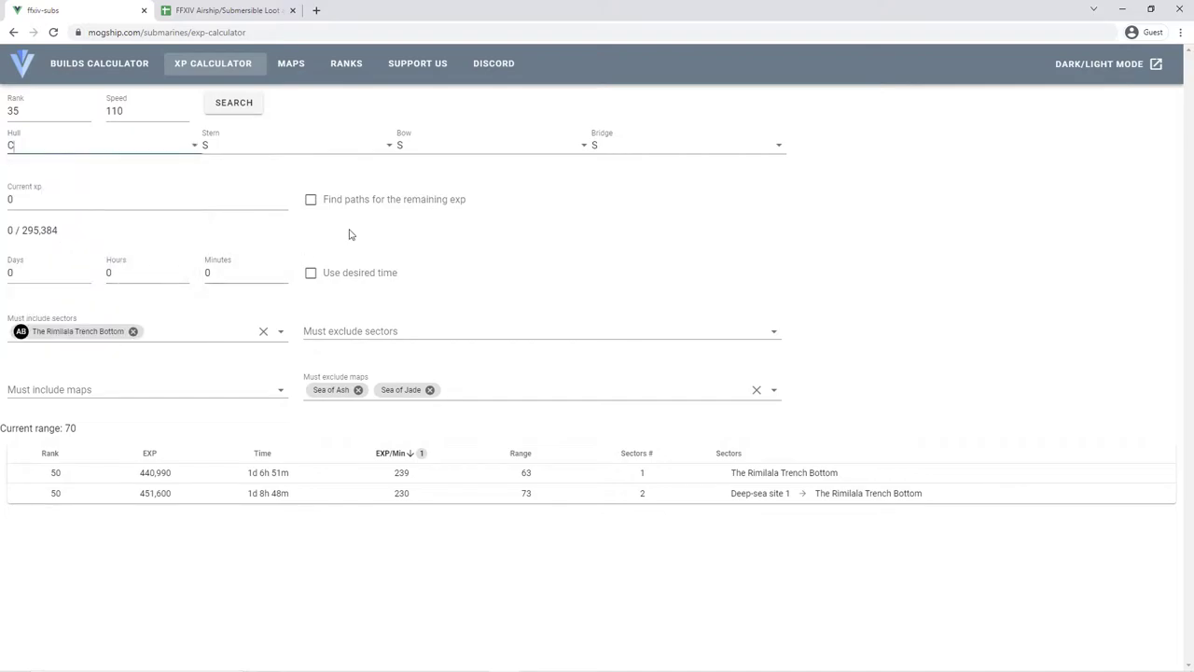
left_click(440, 146)
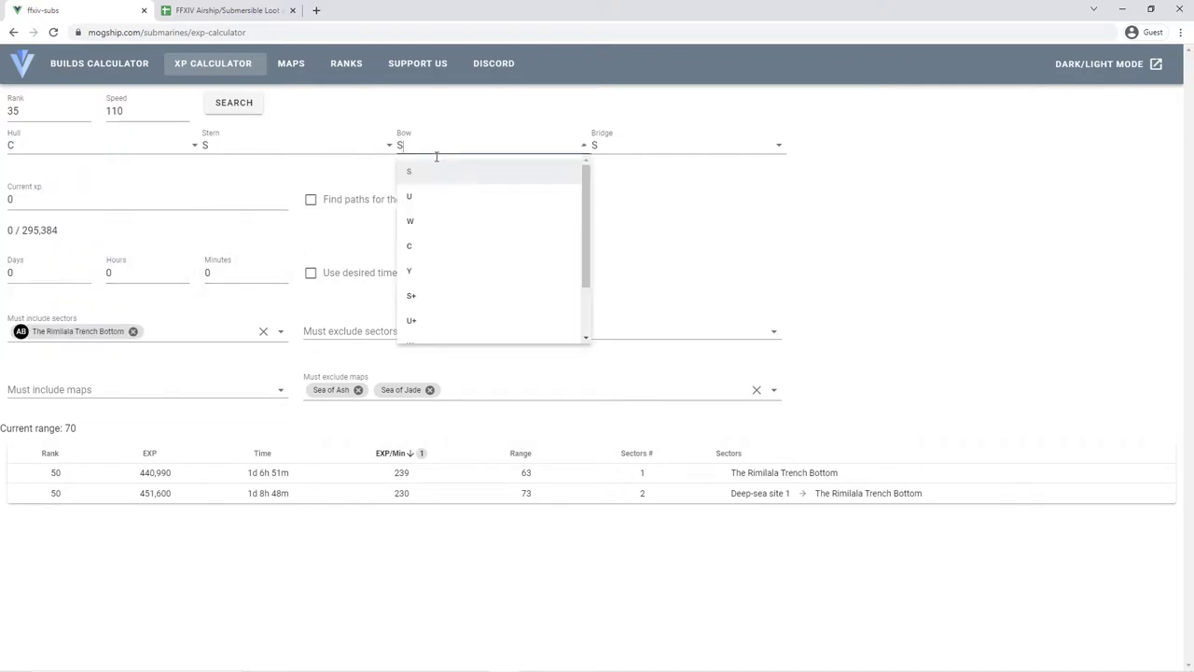
left_click(413, 207)
left_click(652, 155)
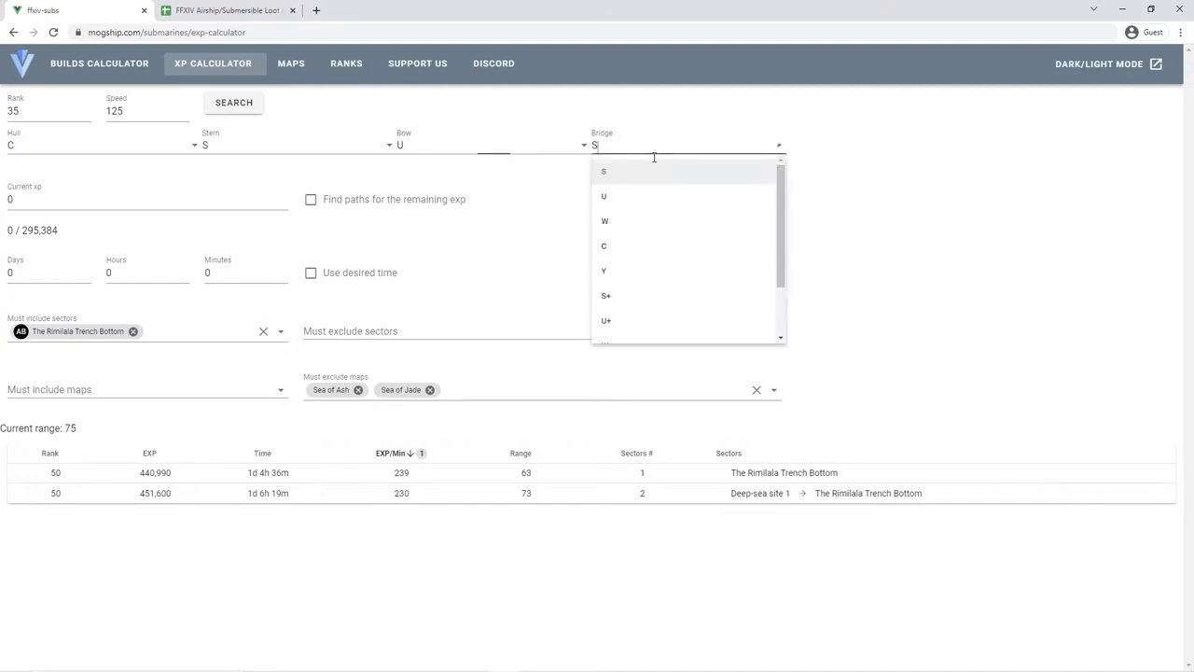
left_click(605, 234)
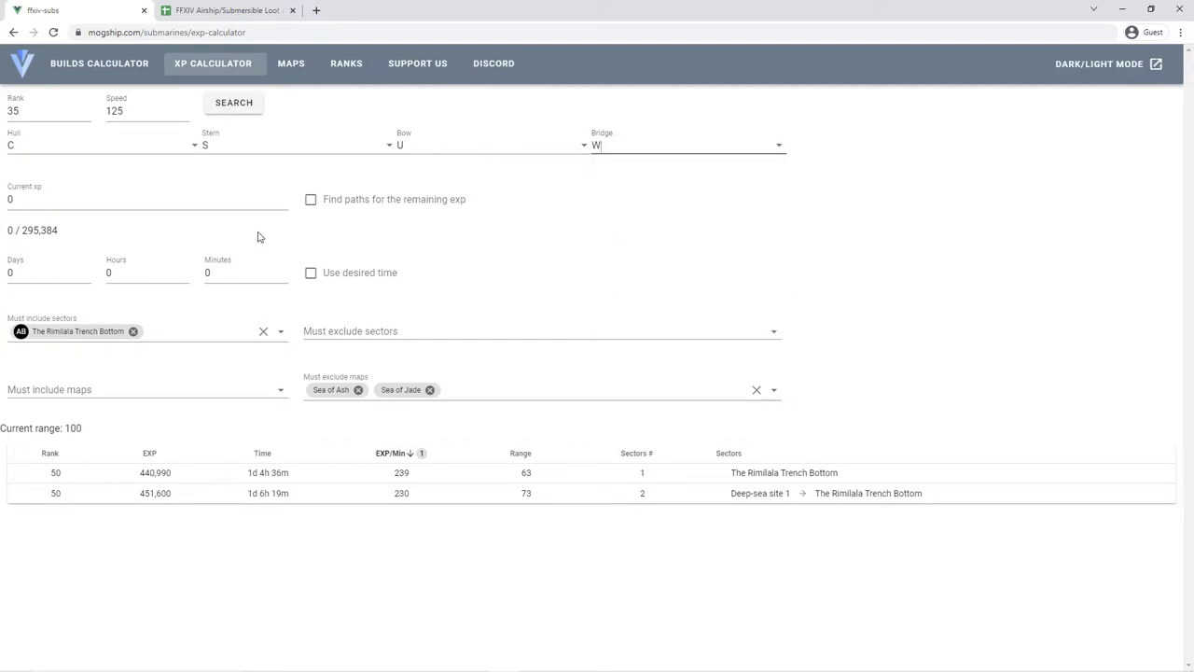
- Clear the required sector and the excluded maps, and search for routes without these filters
left_click(264, 332)
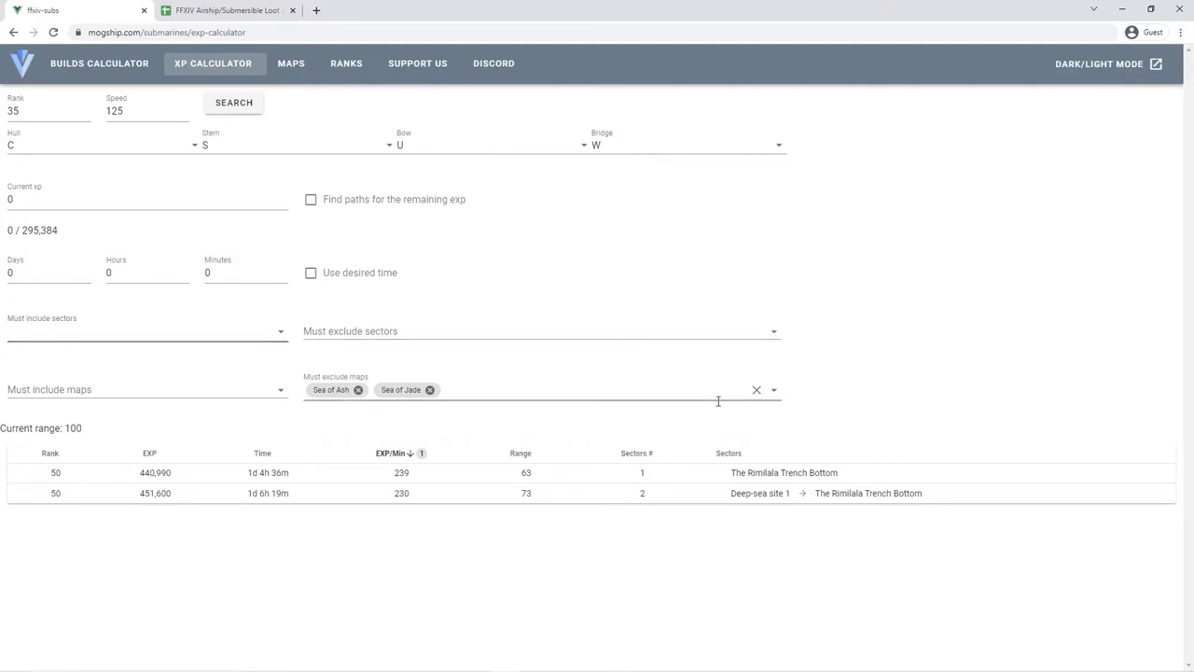
left_click(756, 390)
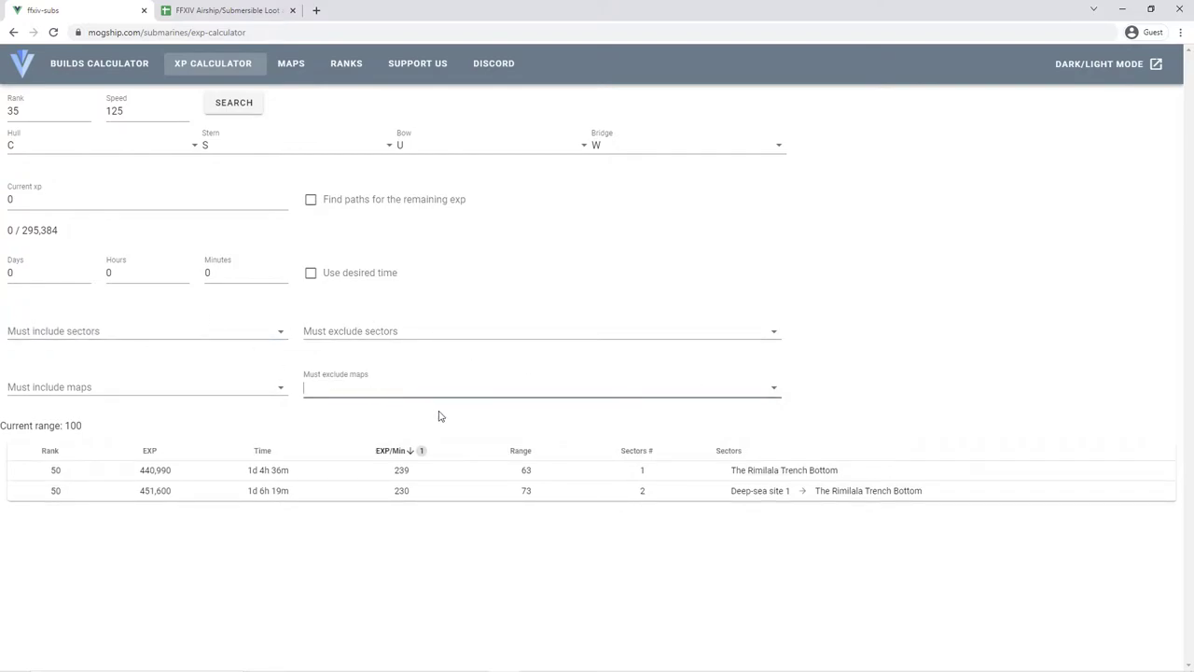
left_click(393, 407)
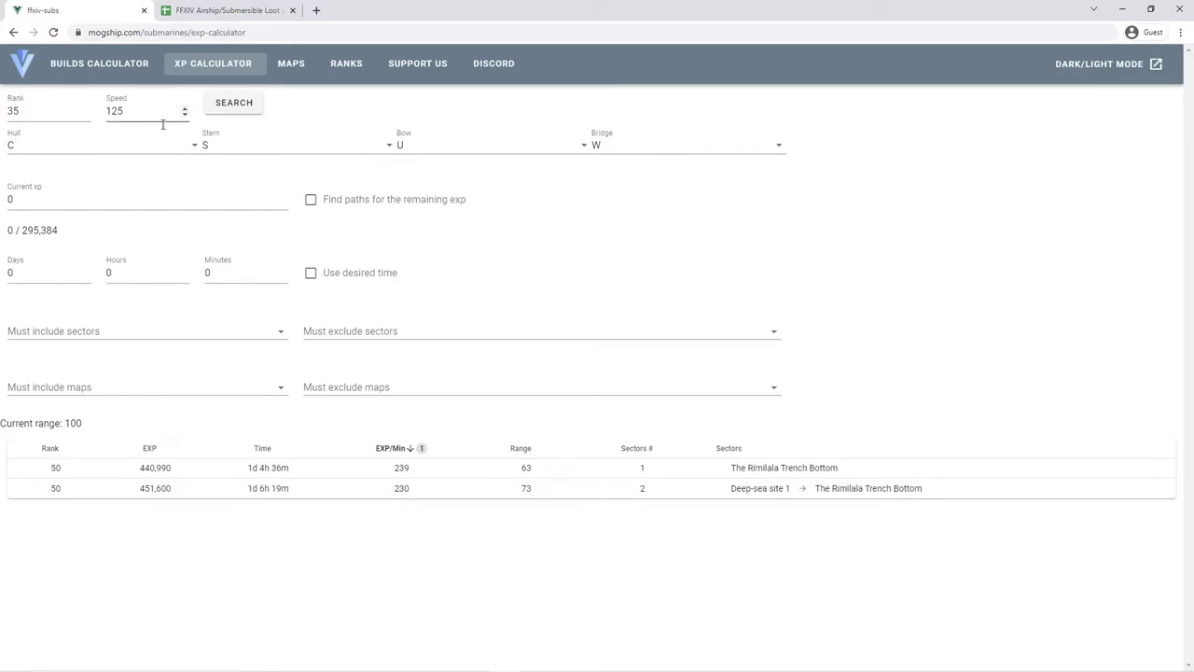
left_click(250, 108)
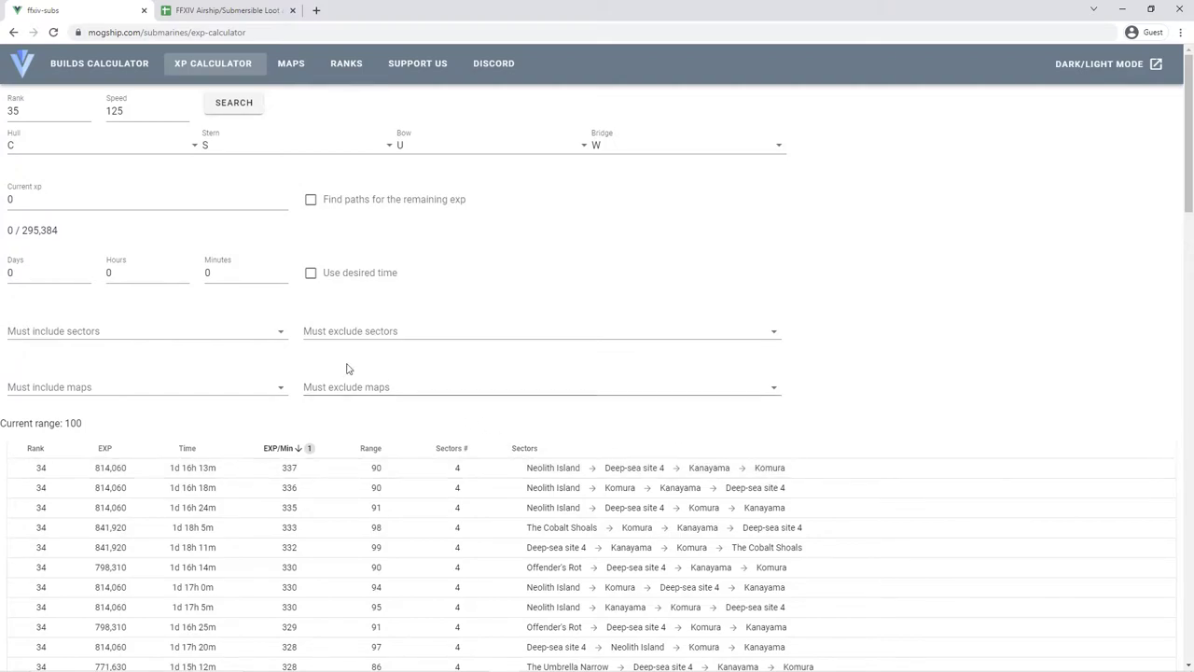
- Raise the rank to 79 and search for routes with the same build
double_click(38, 116)
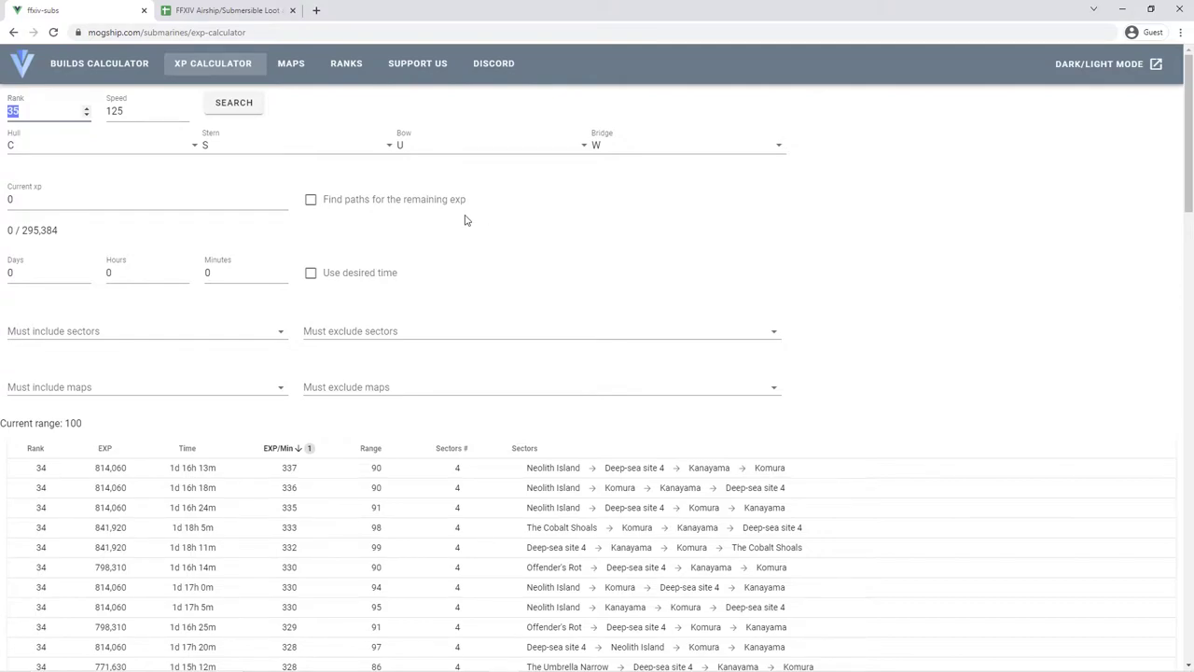
type("79")
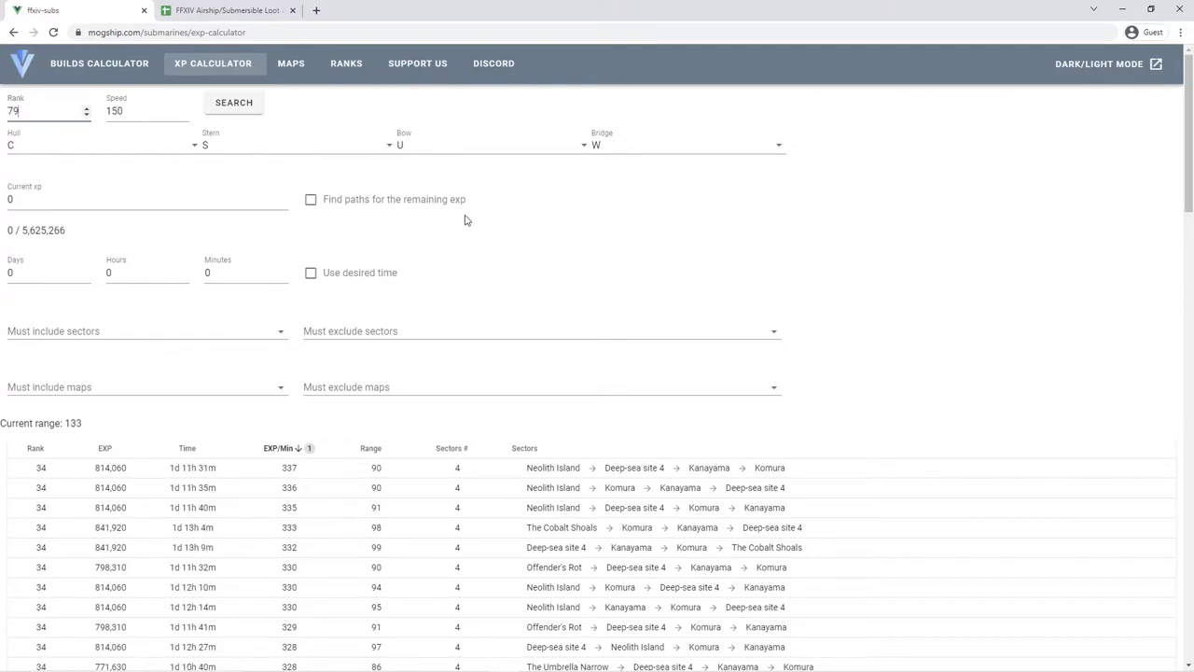
left_click(239, 106)
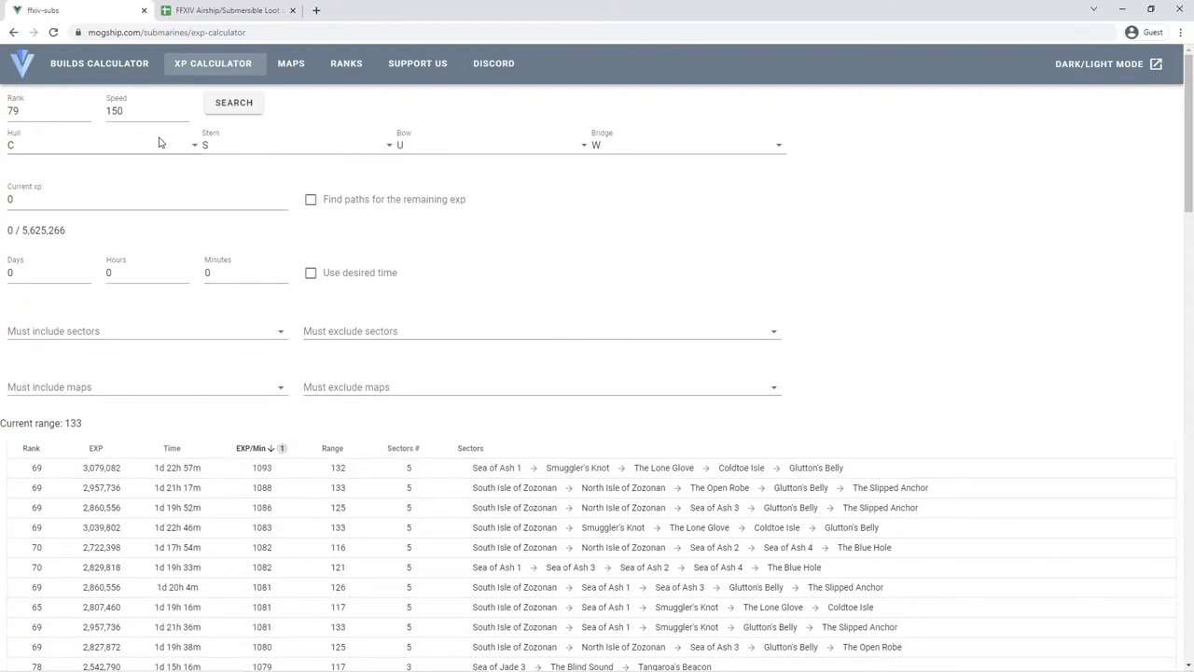
- Set the hull, bow and bridge to S and search for routes with the all-S build
left_click(55, 149)
left_click(61, 182)
left_click(472, 149)
left_click(453, 176)
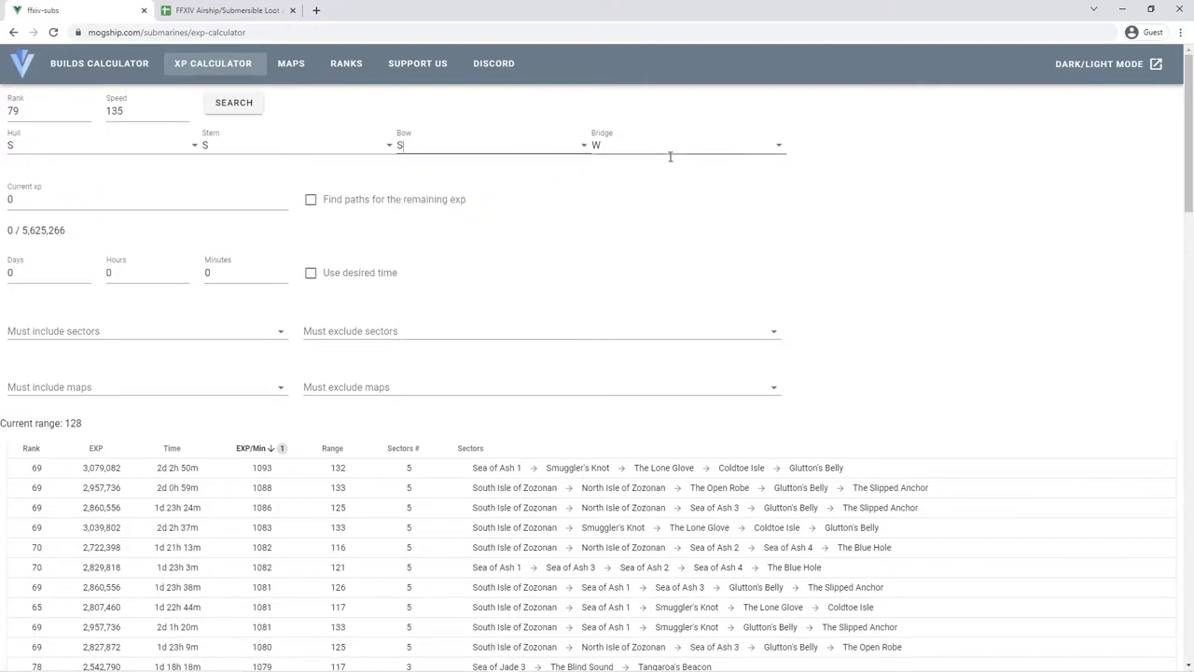
left_click(644, 147)
left_click(640, 171)
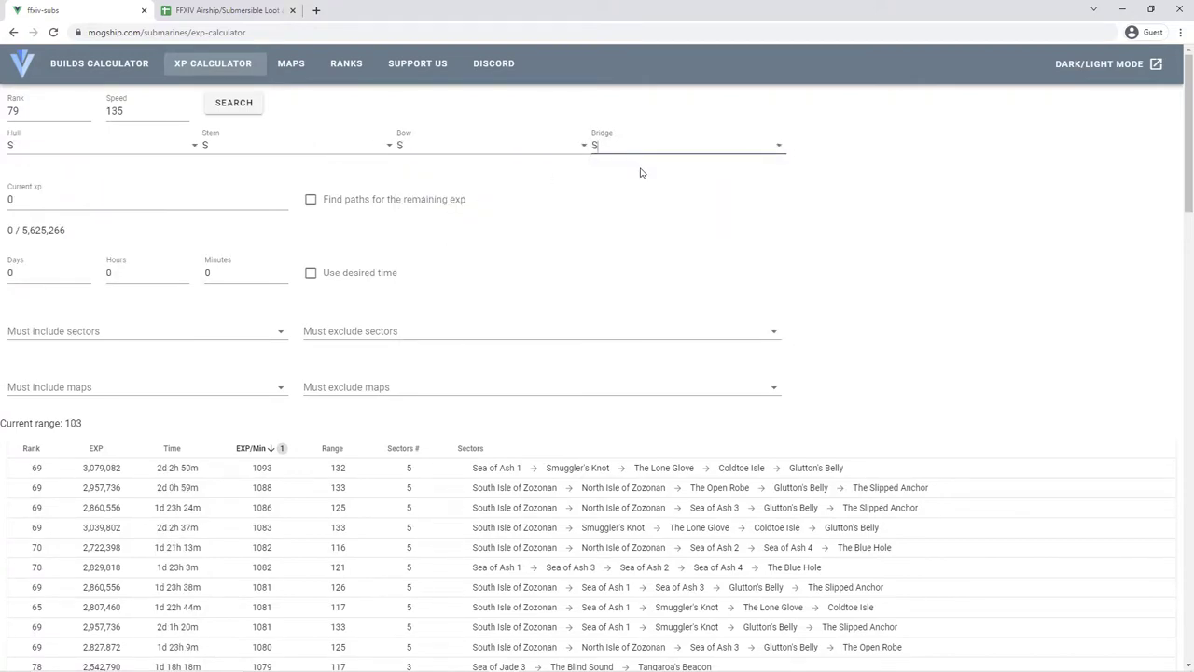
left_click(233, 110)
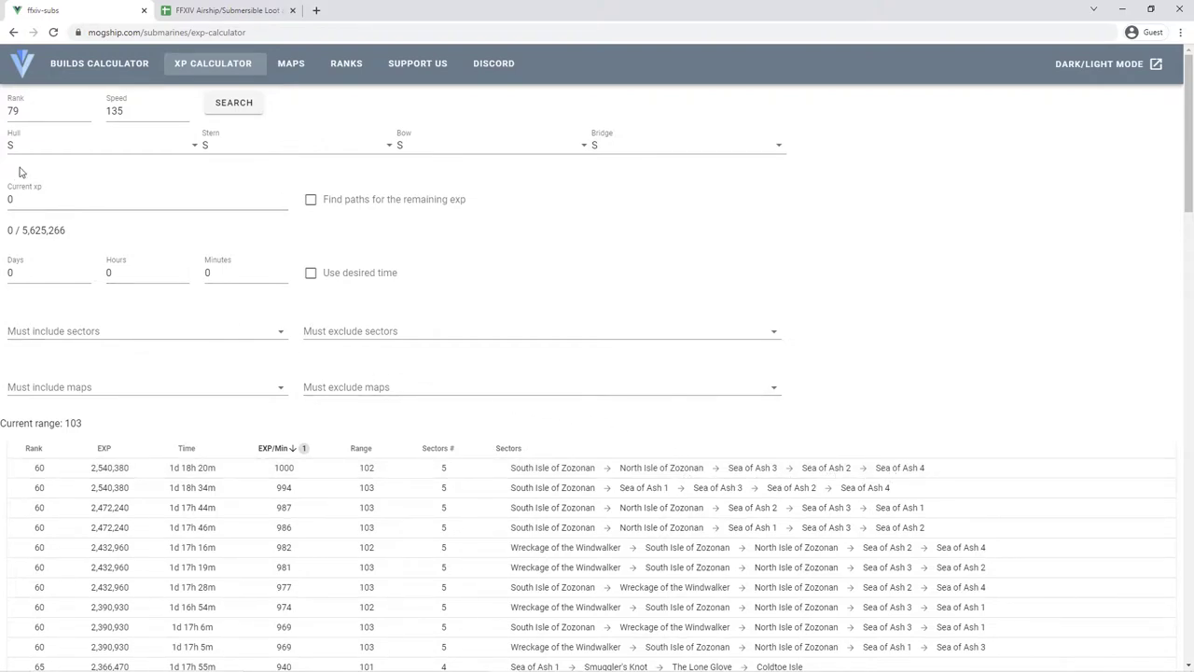
- Switch the build back to hull C, bow U and bridge W
left_click(138, 147)
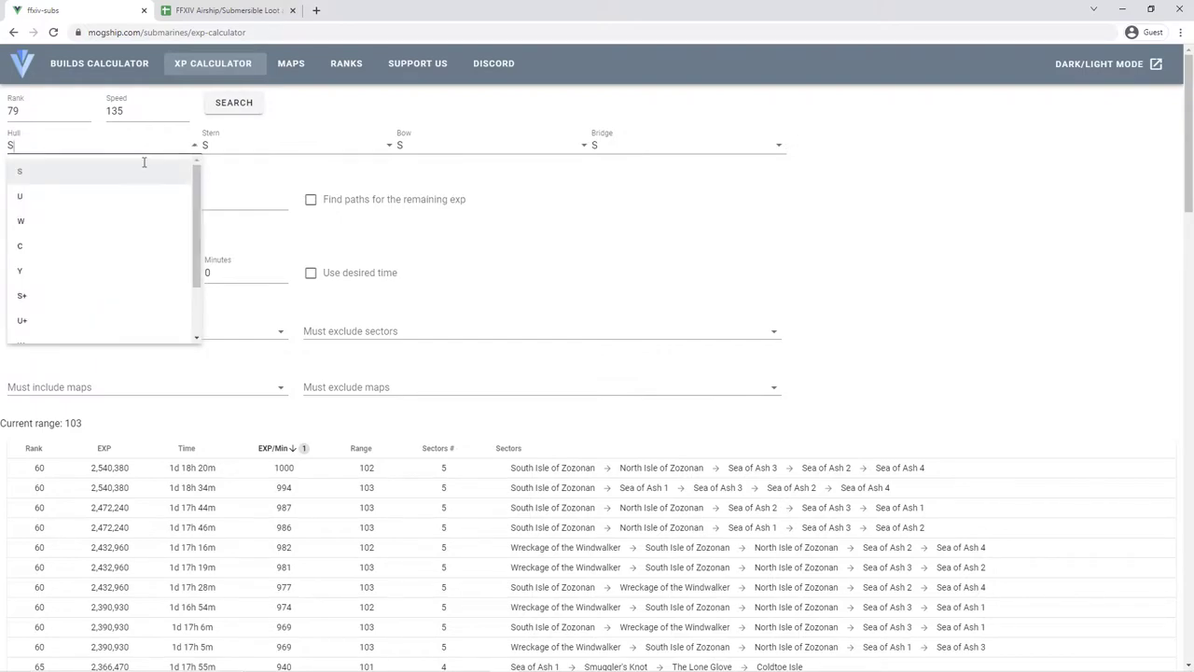
left_click(103, 249)
left_click(435, 149)
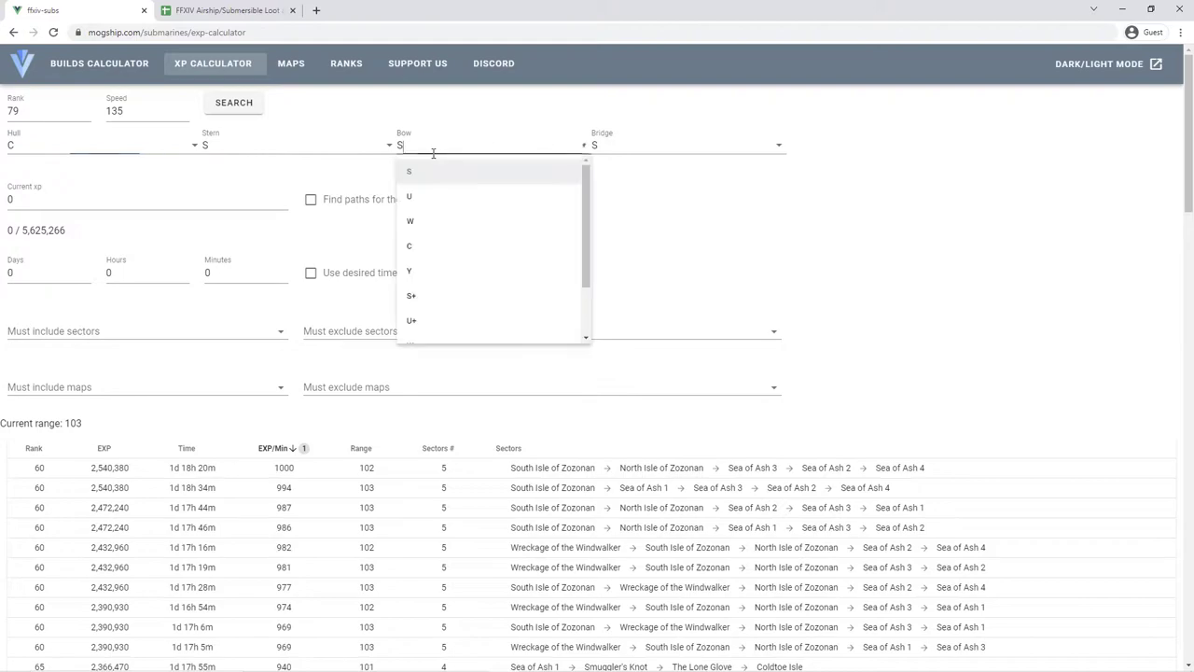
left_click(413, 202)
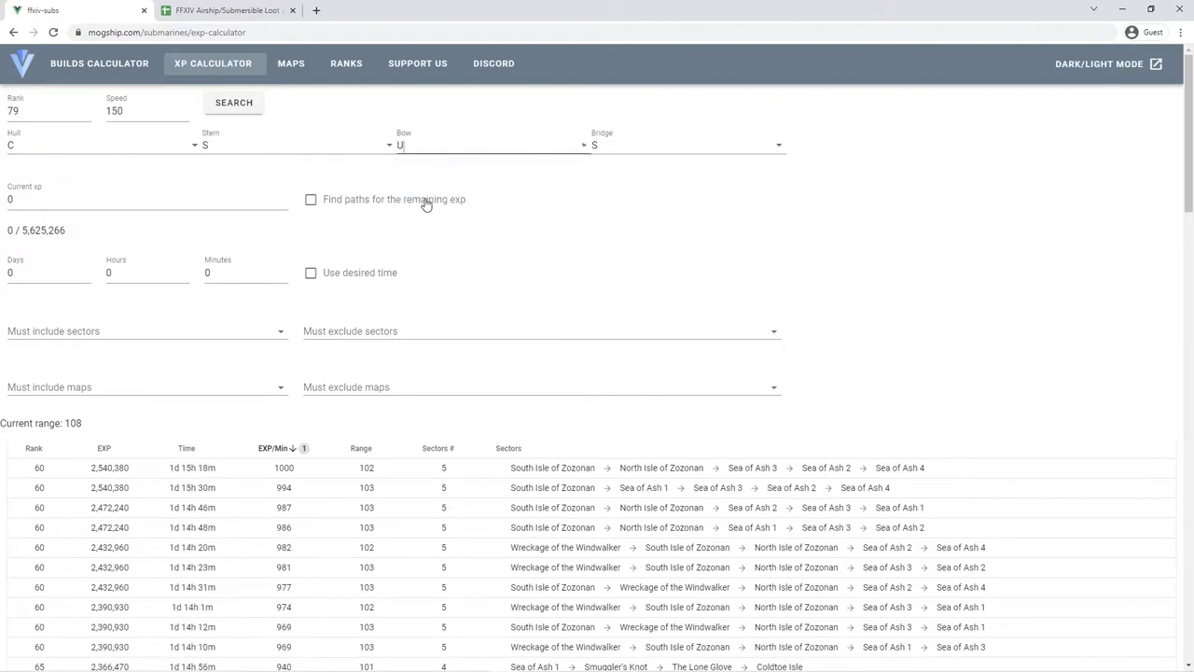
left_click(657, 148)
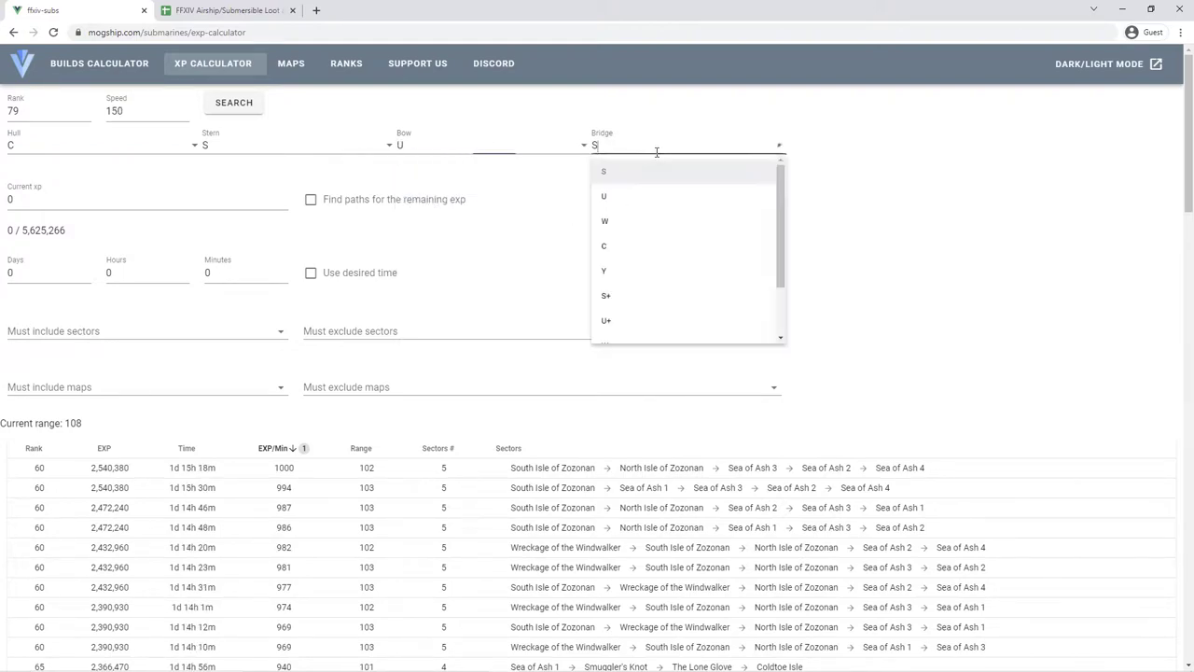
left_click(621, 222)
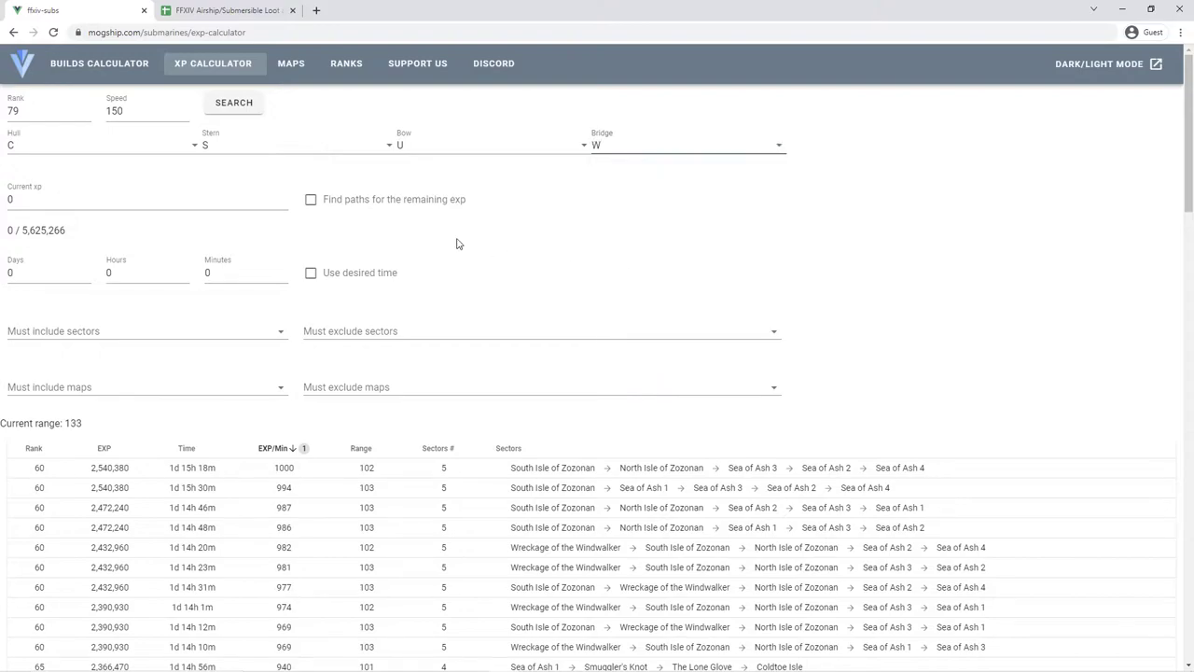
- Search for rank 79 routes with the hull C, stern S, bow U and bridge W build
left_click(244, 114)
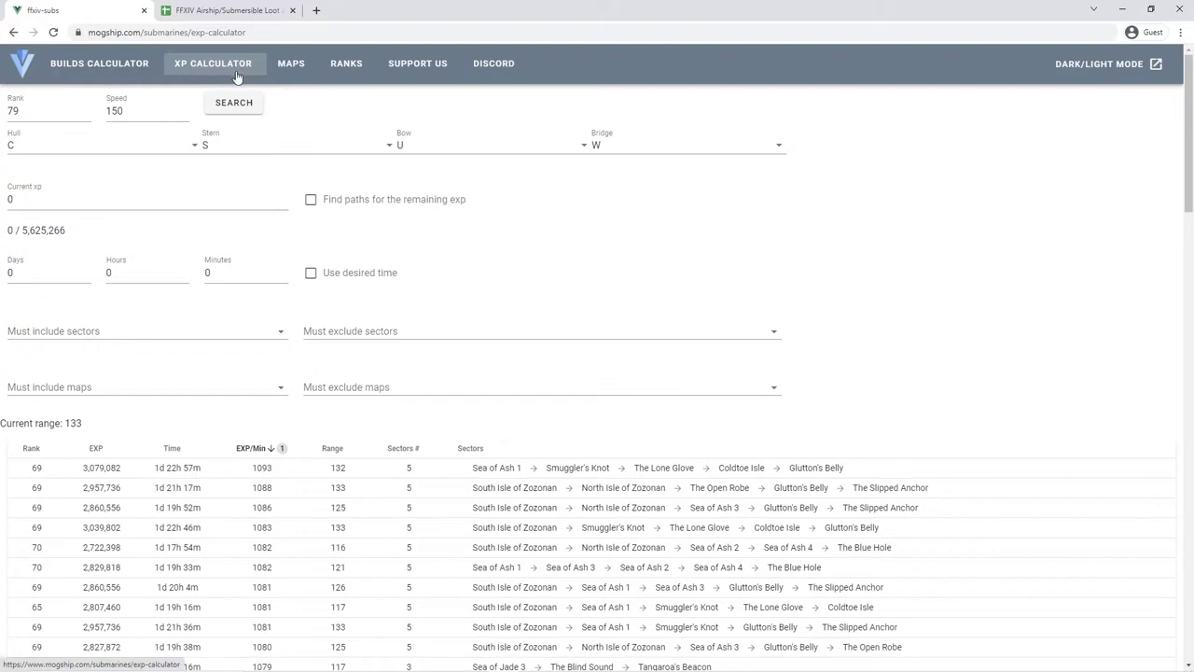
- Review the sector tables of the Deep-sea Site, Sea of Ash and Sea of Jade maps
left_click(294, 67)
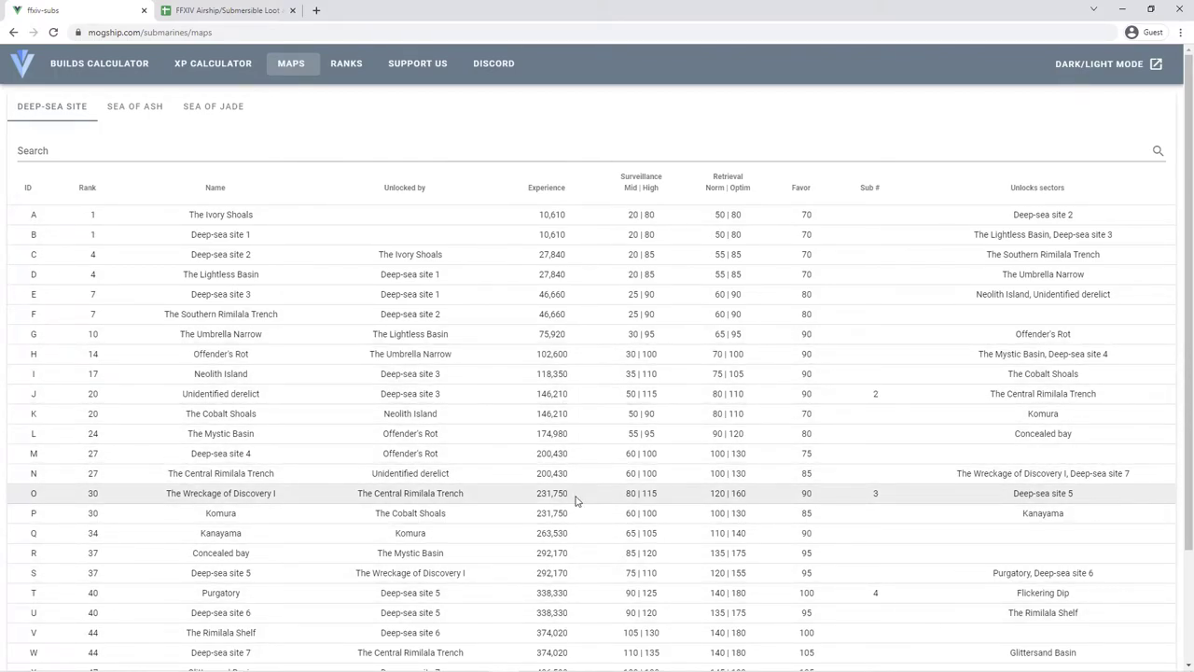
scroll(576, 501, "down", 3)
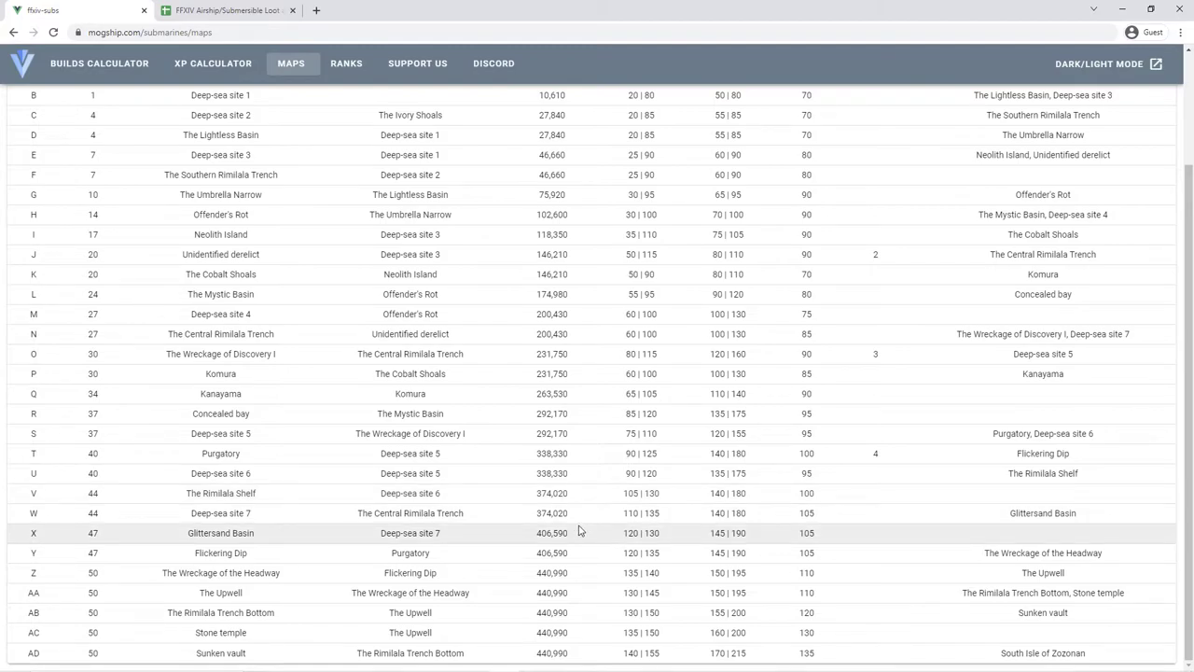
scroll(578, 530, "up", 3)
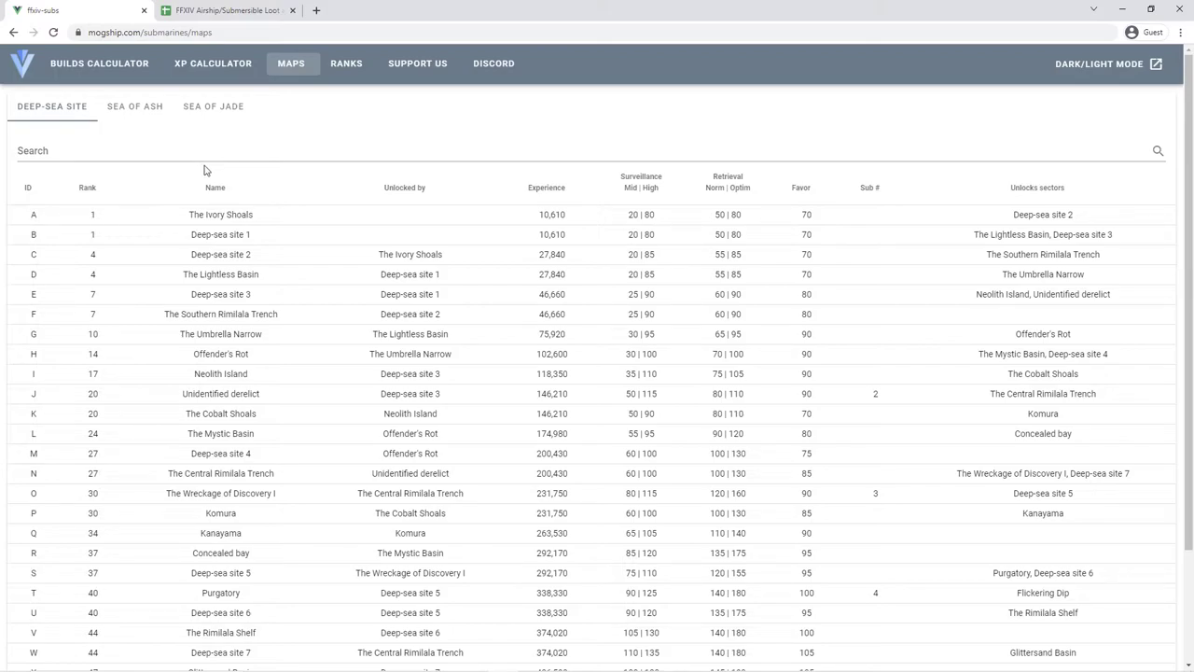
left_click(139, 109)
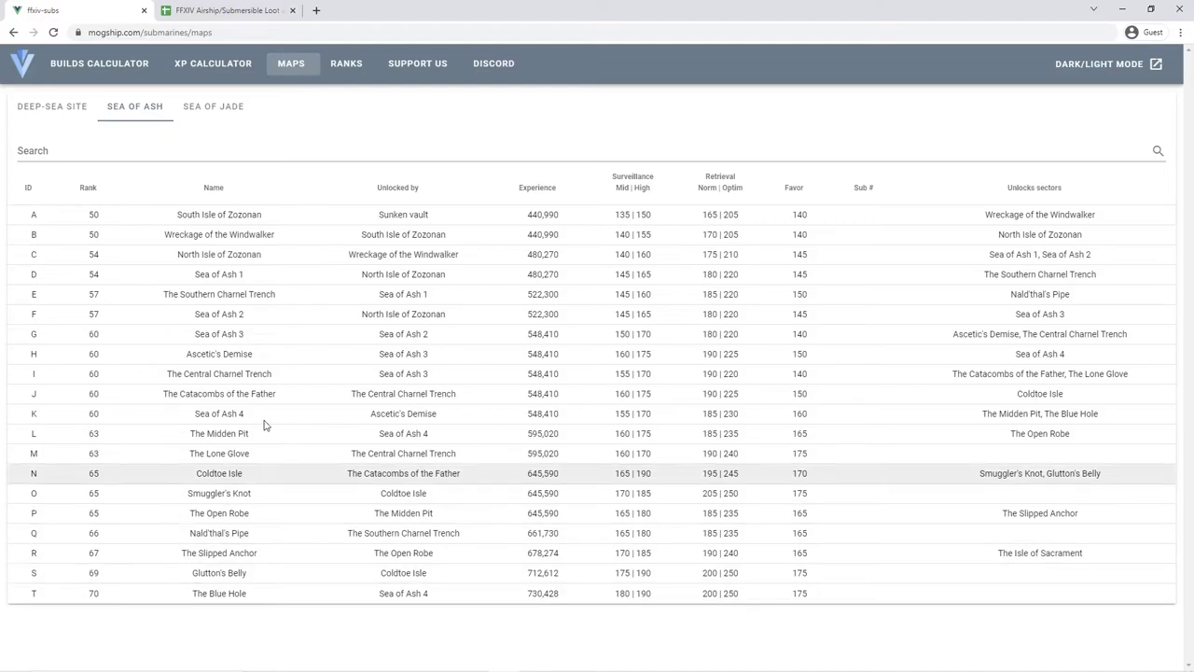
left_click(222, 123)
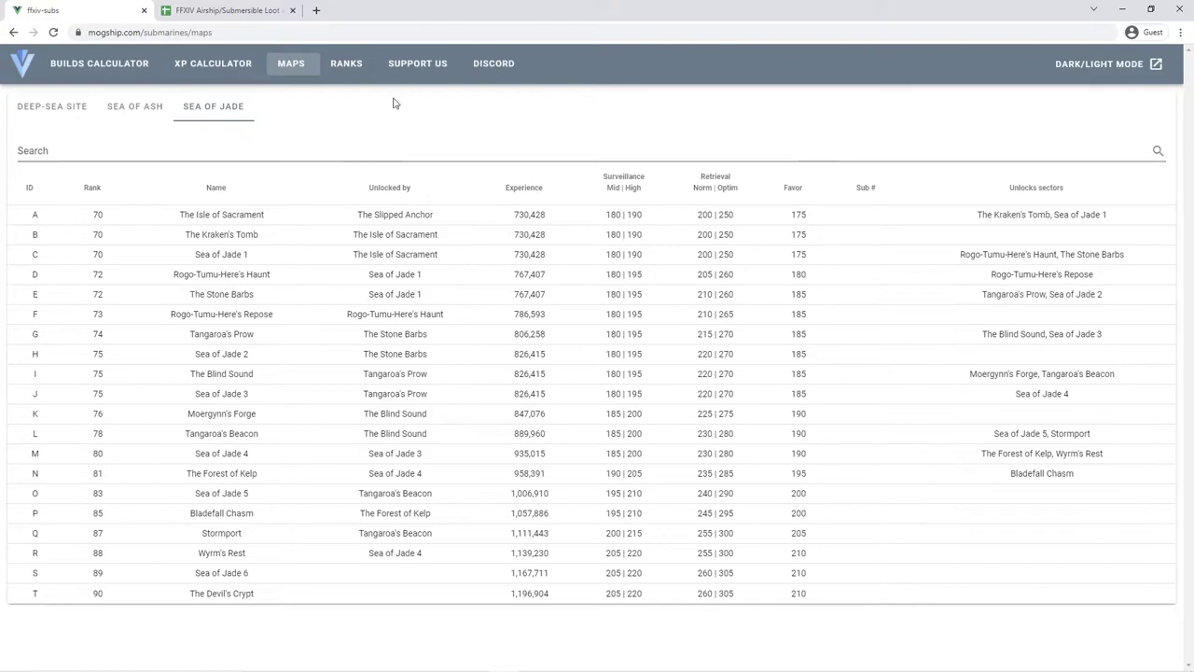
- Review the submarine ranks table with experience requirements and stat bonuses up to rank 90
left_click(355, 81)
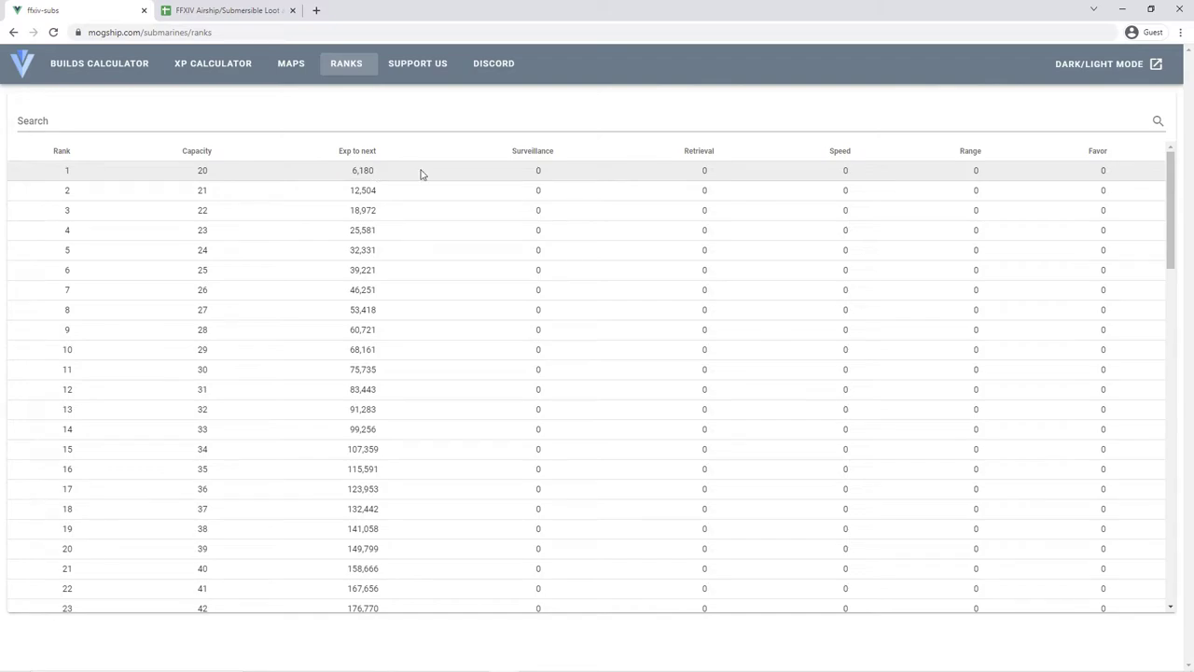
scroll(682, 376, "down", 2)
scroll(682, 377, "down", 10)
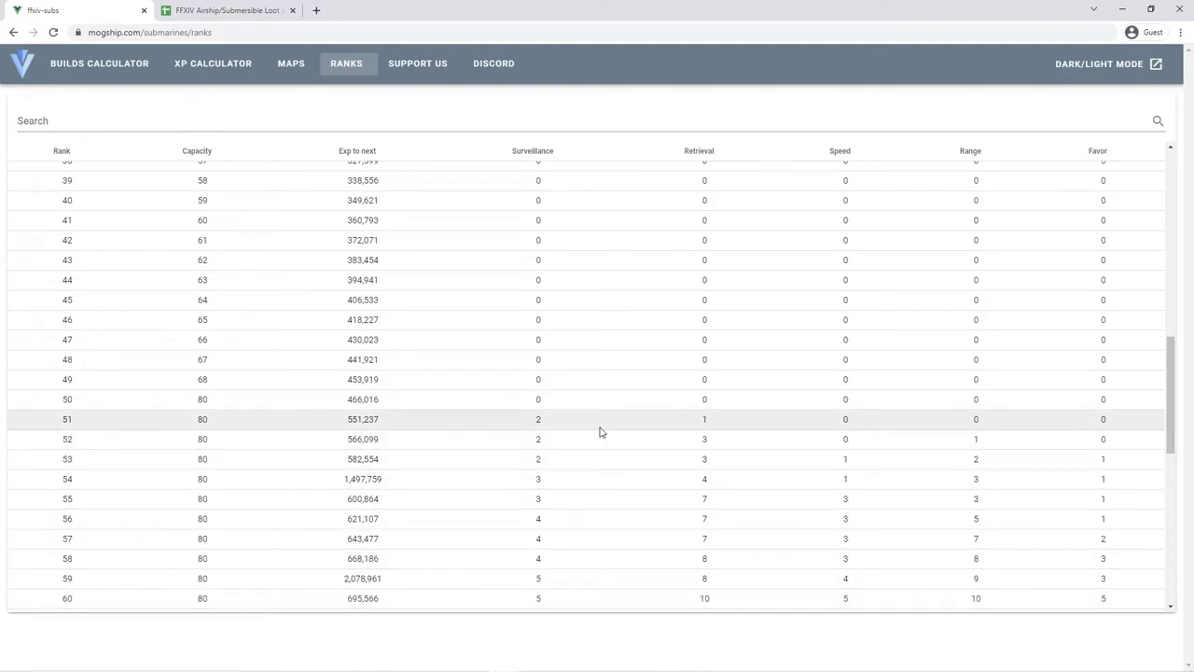
scroll(587, 591, "down", 2)
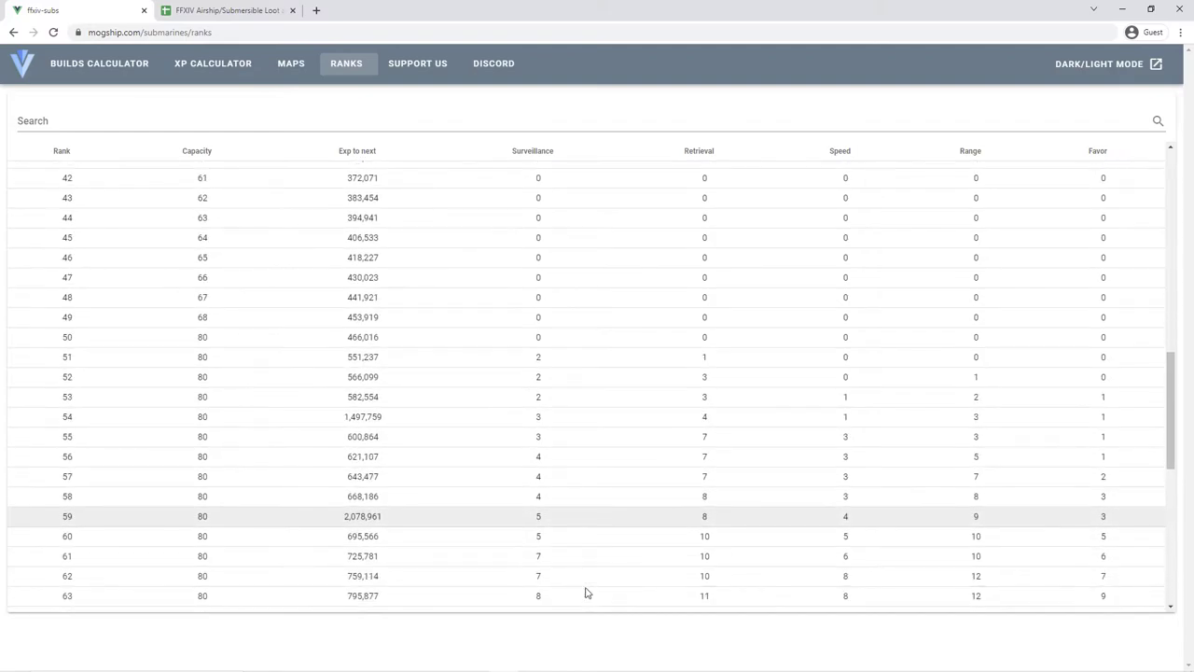
scroll(587, 591, "down", 2)
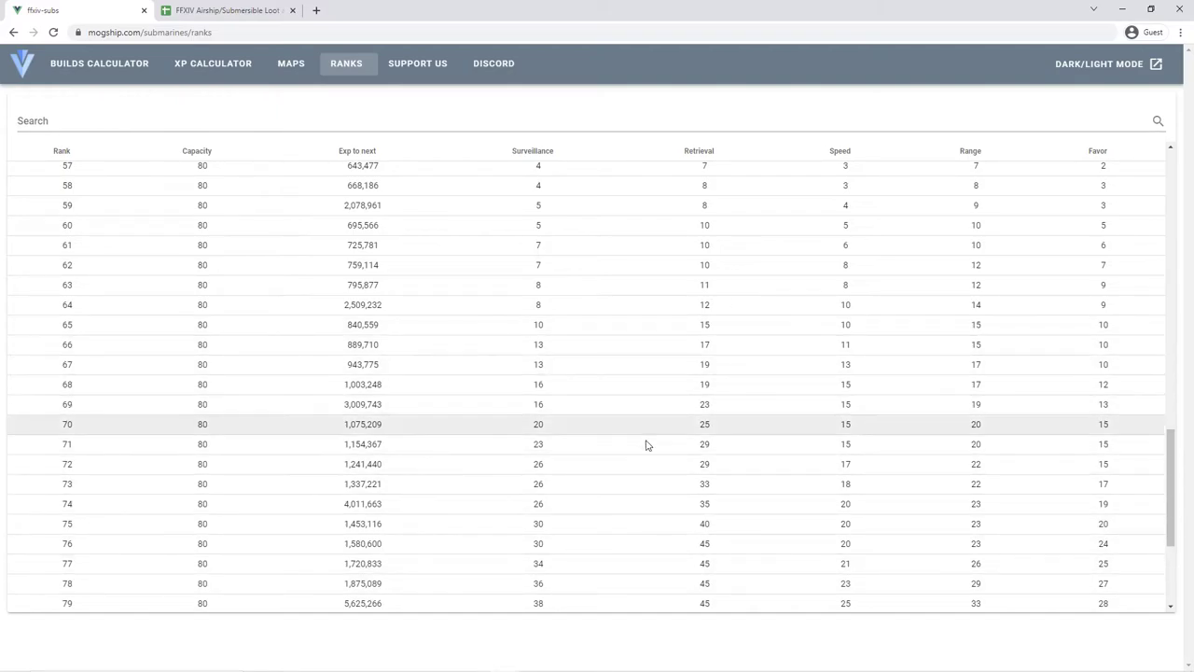
scroll(659, 532, "down", 3)
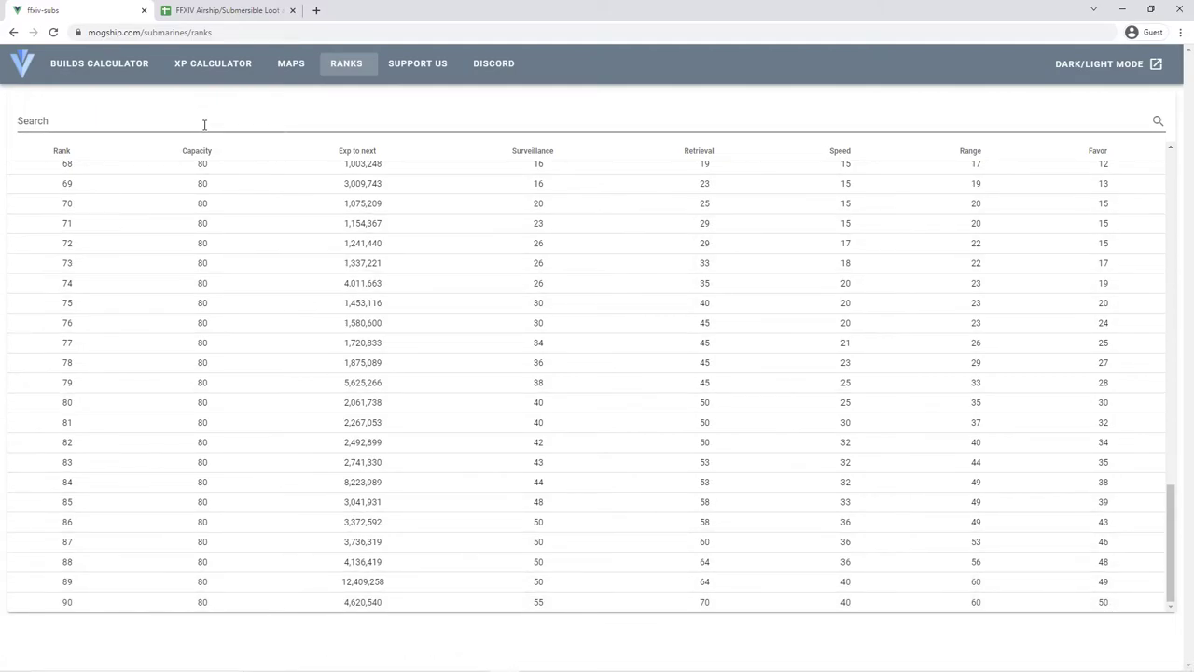
- Open the builds calculator and look over its trip planner, stat filters, part selection and build results
left_click(121, 75)
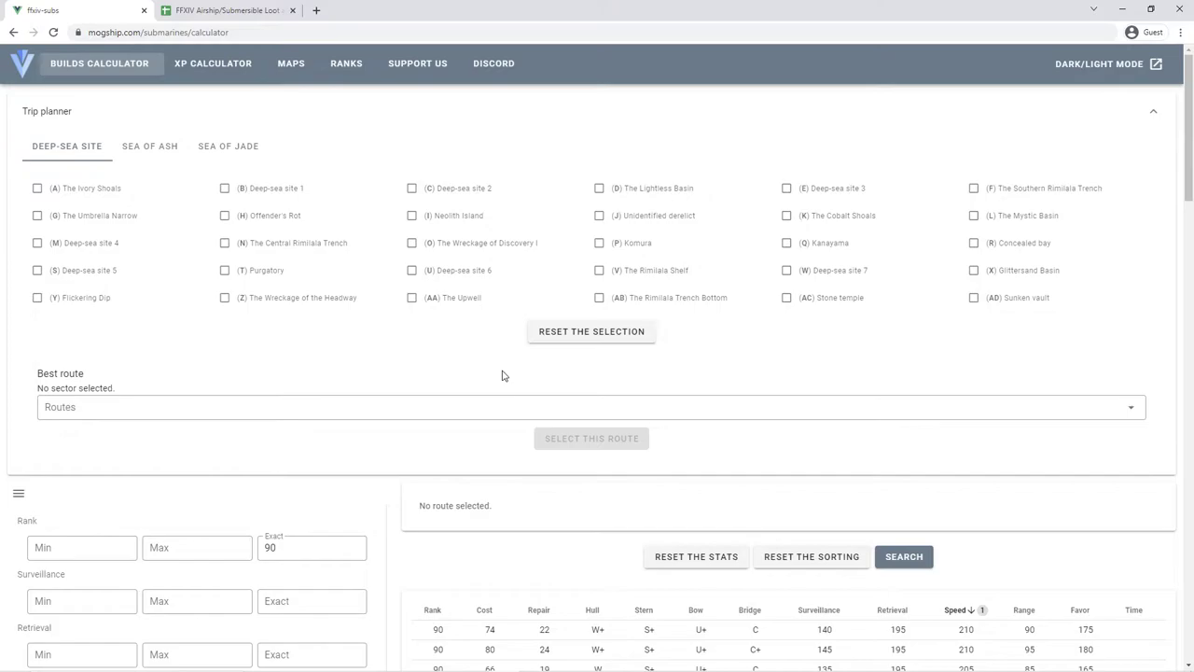
scroll(503, 378, "down", 1)
scroll(503, 378, "down", 1)
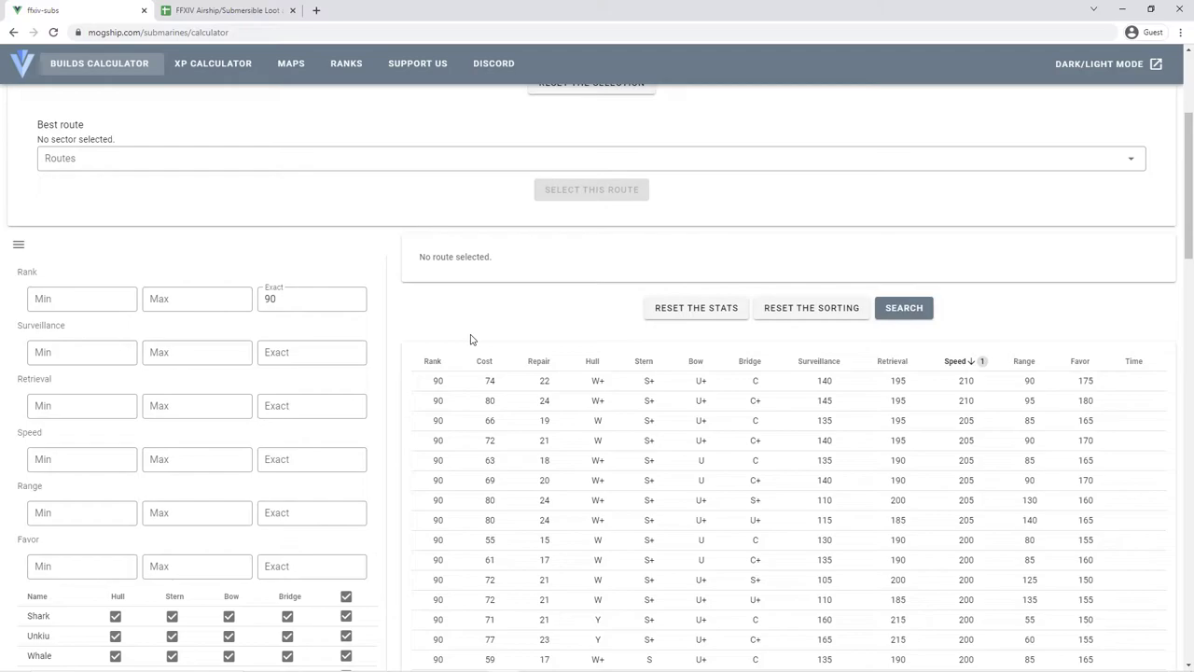
scroll(471, 339, "down", 1)
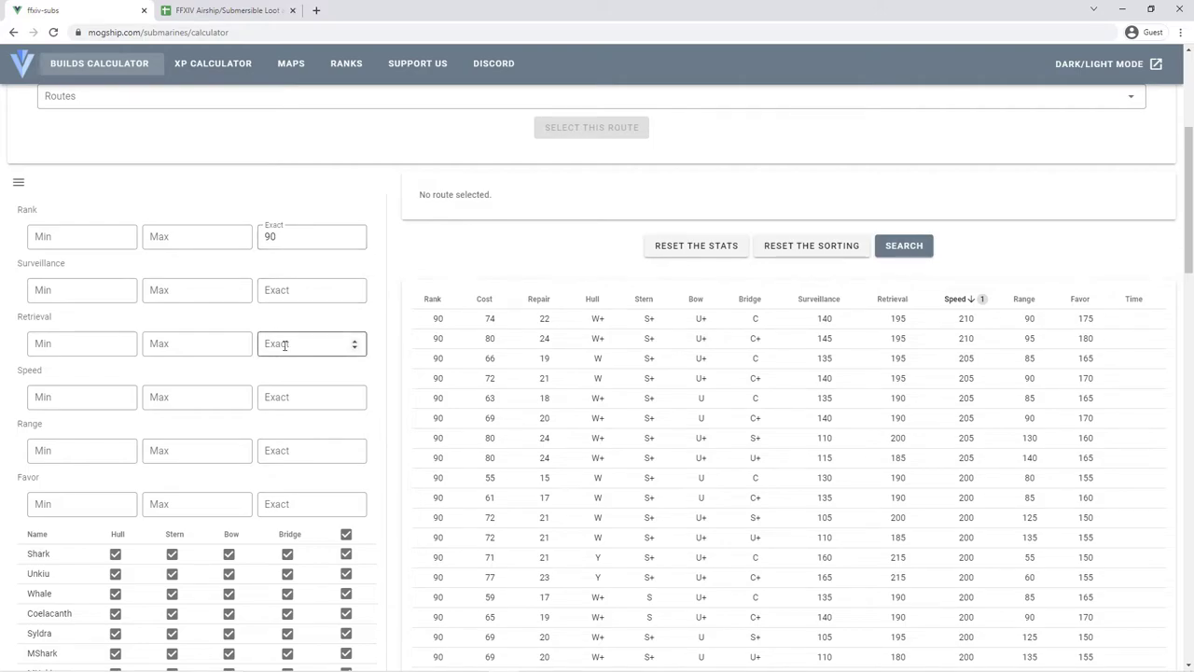
scroll(308, 479, "down", 2)
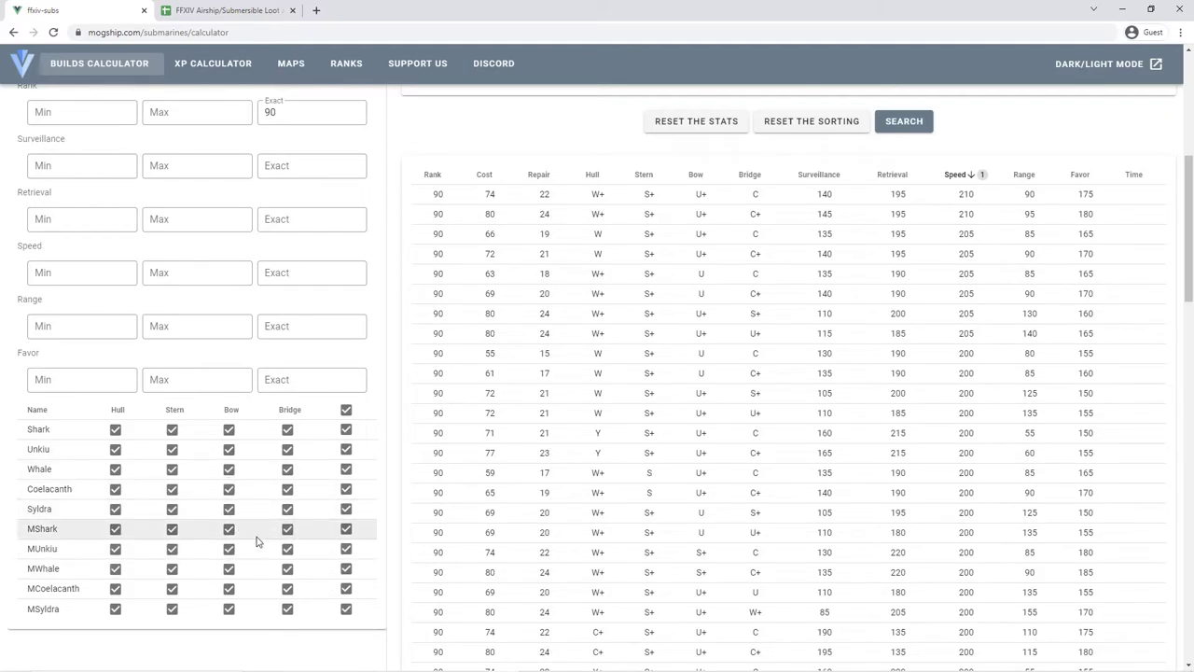
scroll(257, 541, "up", 4)
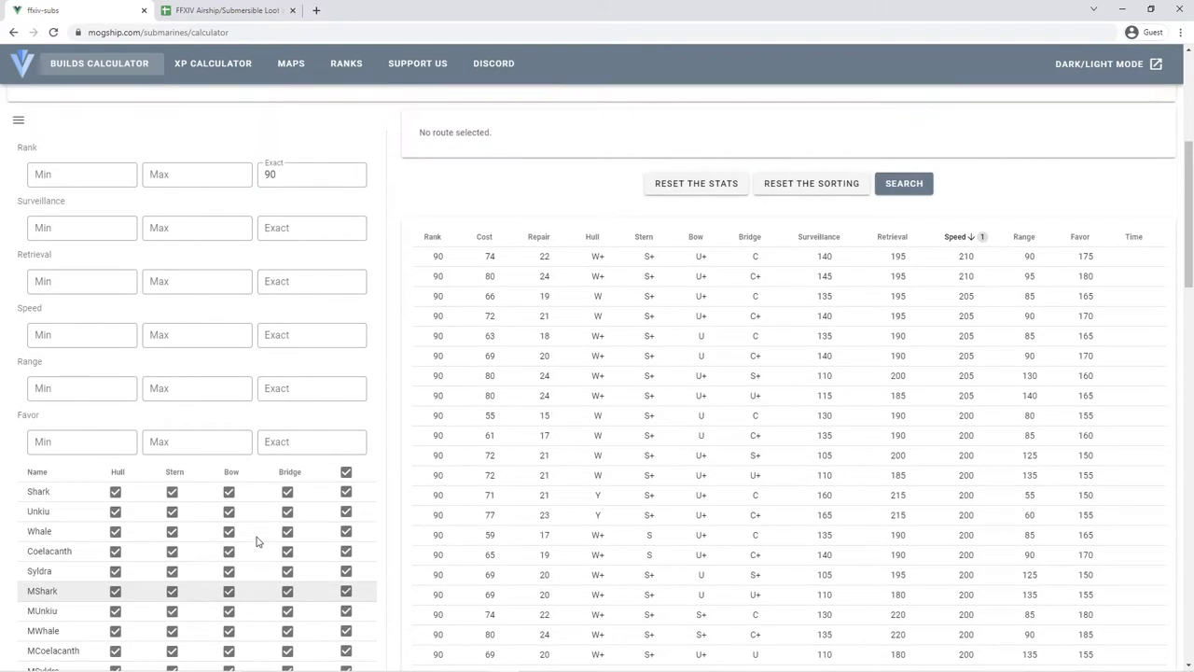
scroll(257, 541, "up", 1)
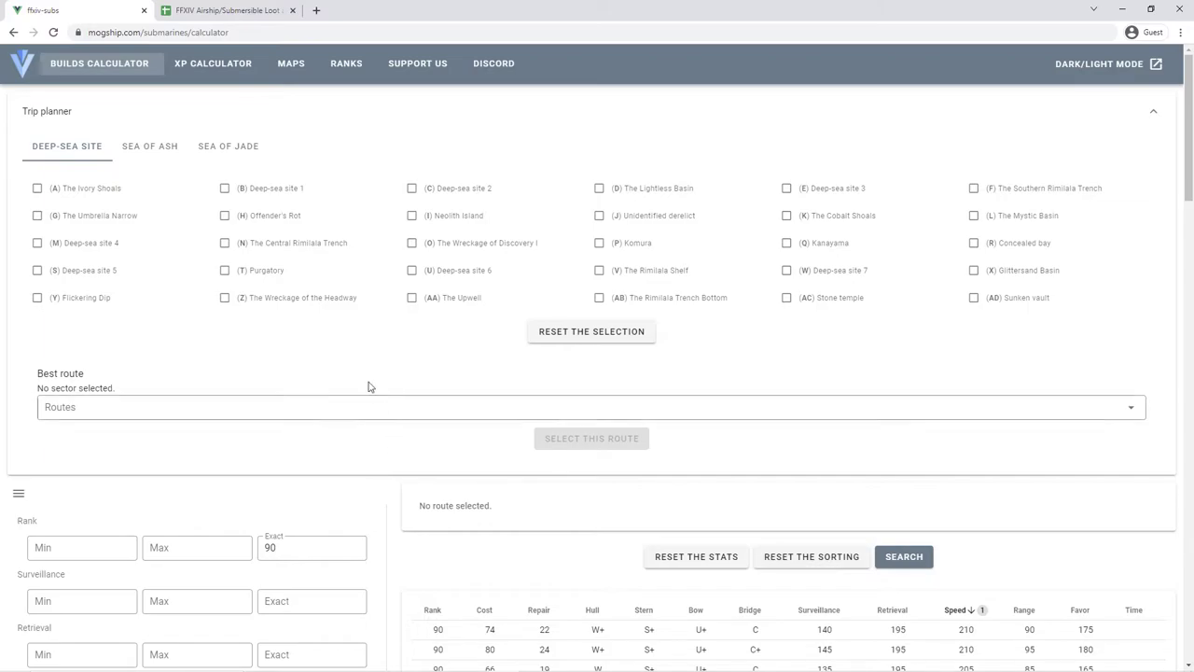
- Switch to the FFXIV Airship/Submersible Loot and Builder spreadsheet and review the Sub Loot sheet down to the last Sea of Jade sector
left_click(214, 11)
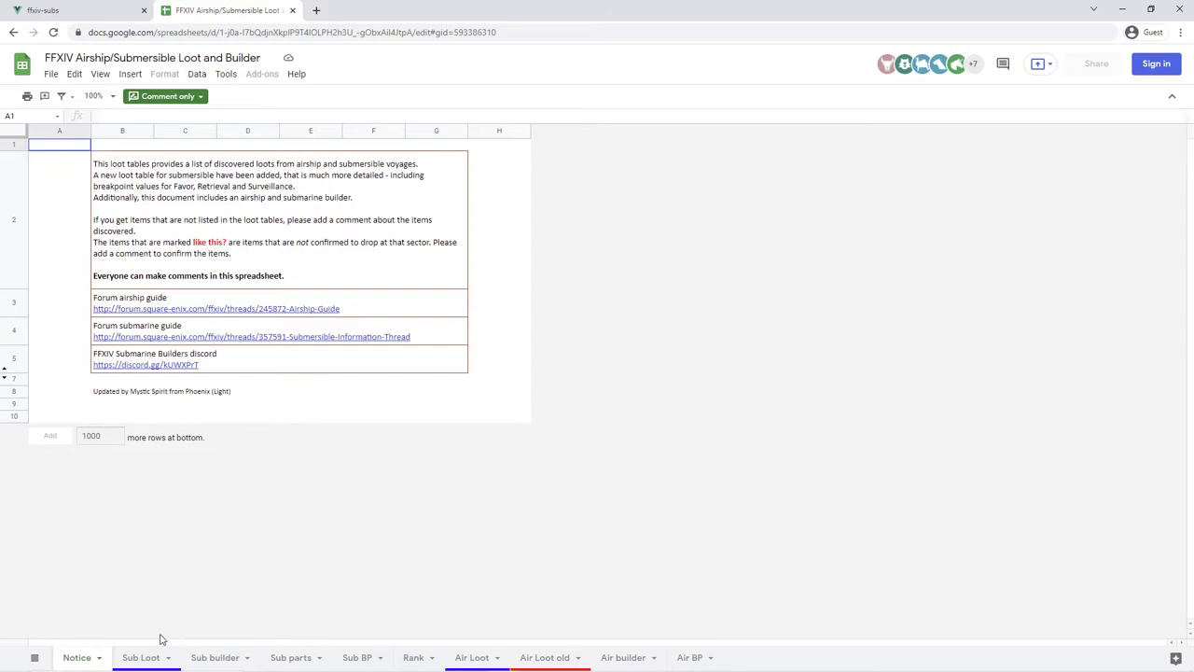
left_click(133, 663)
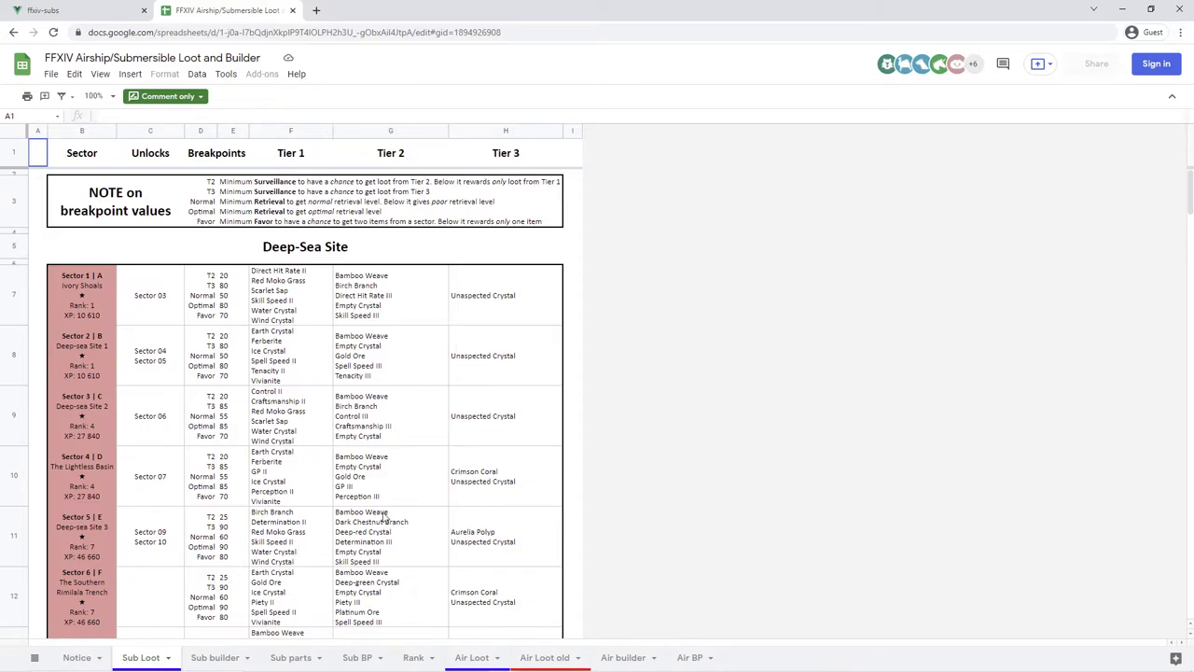
scroll(384, 518, "down", 1)
scroll(382, 518, "down", 6)
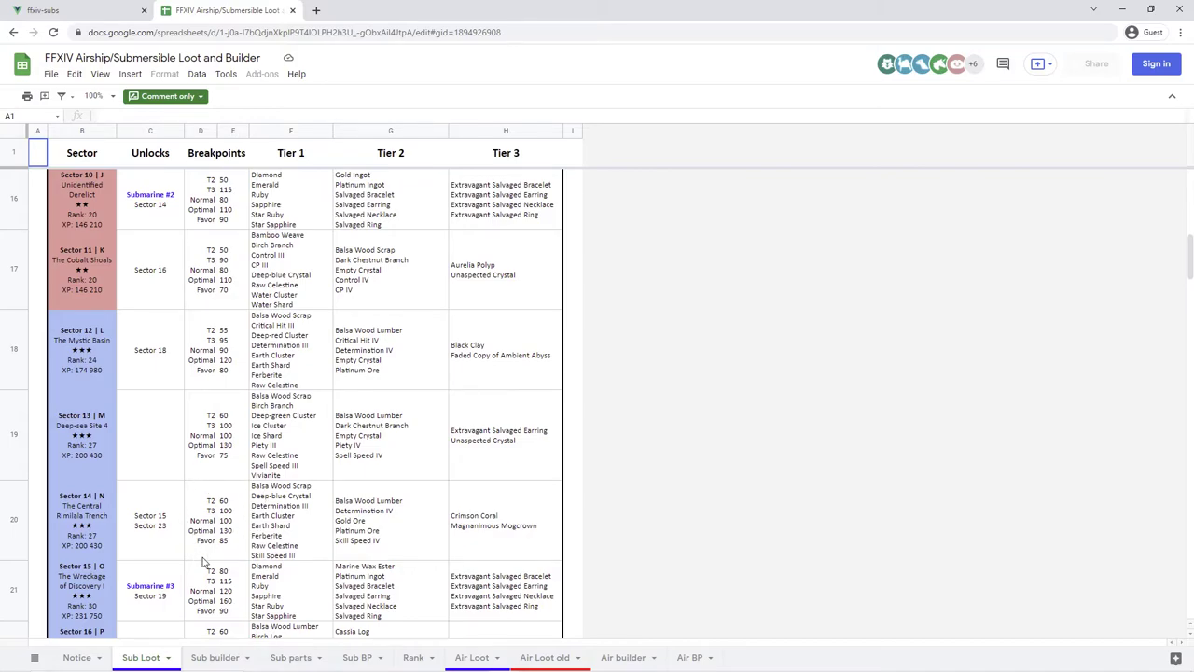
scroll(222, 563, "down", 7)
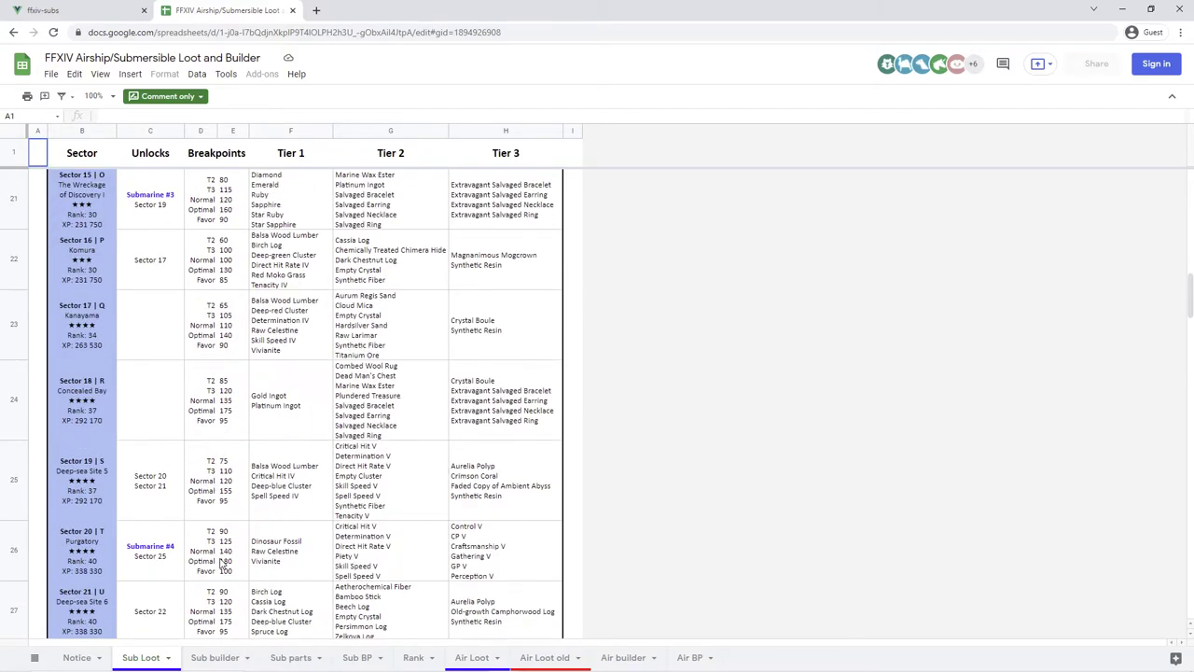
scroll(222, 564, "down", 15)
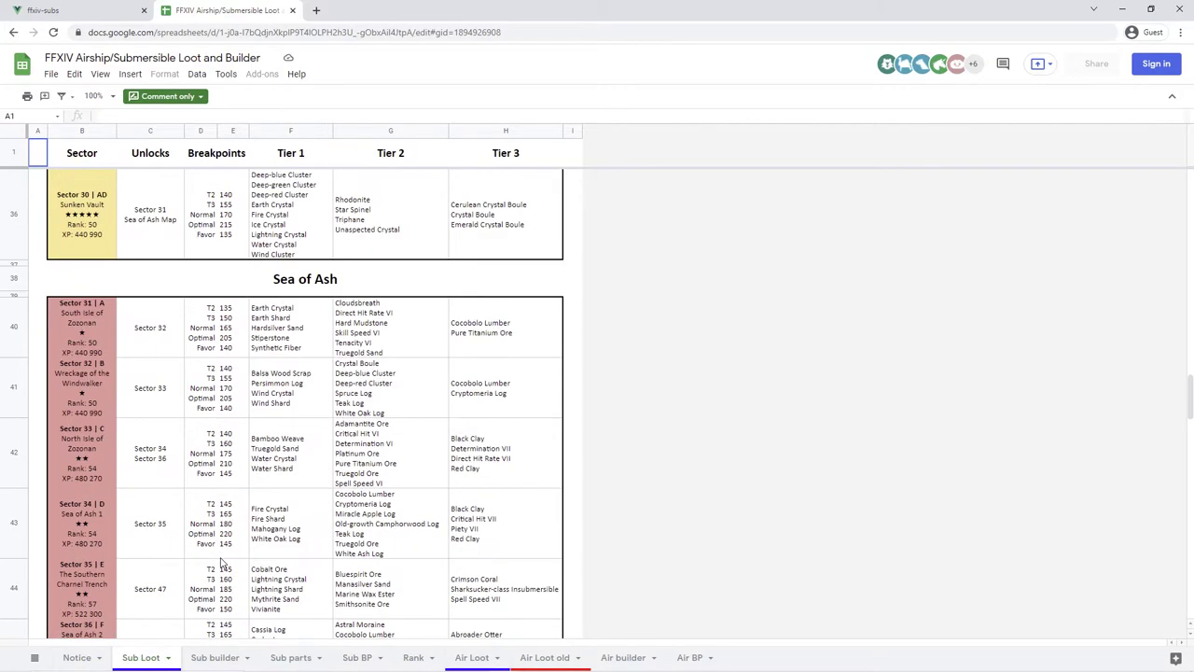
scroll(222, 564, "down", 15)
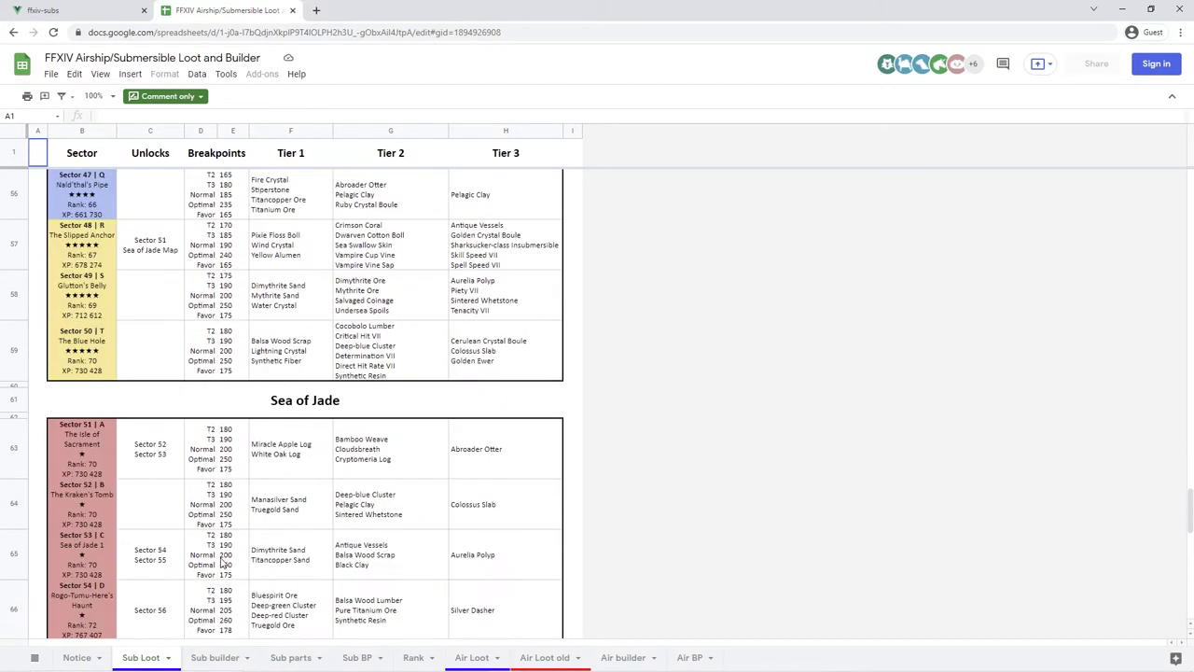
scroll(222, 564, "down", 10)
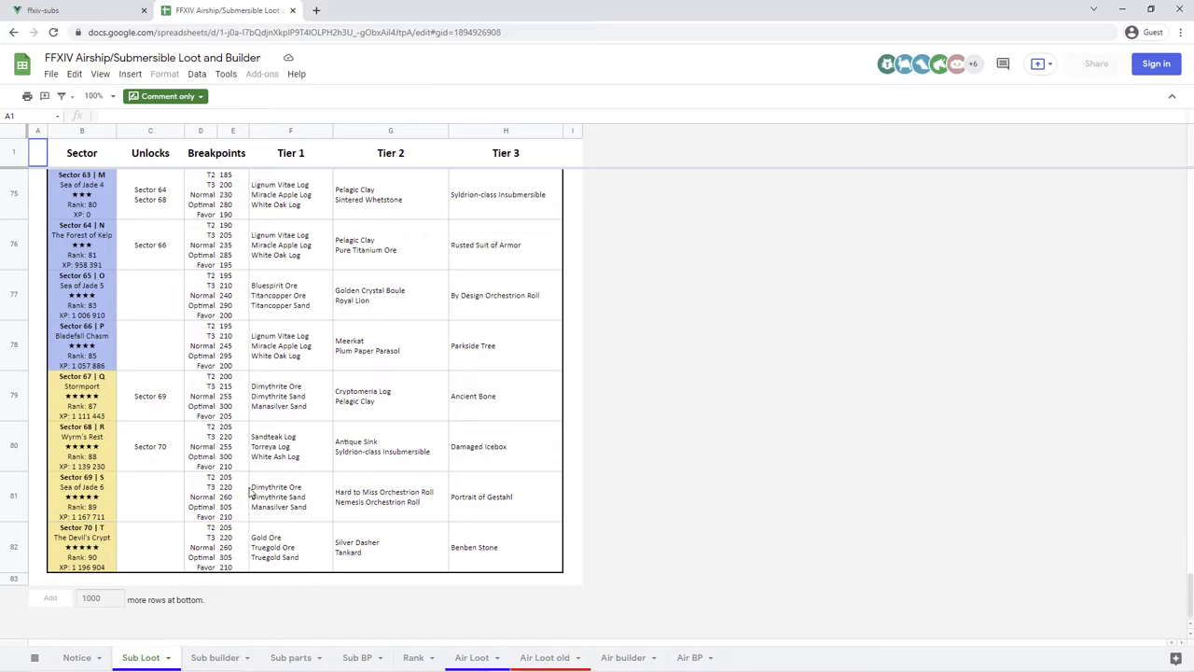
- Look back through the submarine loot tables from Sea of Jade and Sea of Ash to the first Deep-Sea Site sectors
scroll(332, 366, "up", 10)
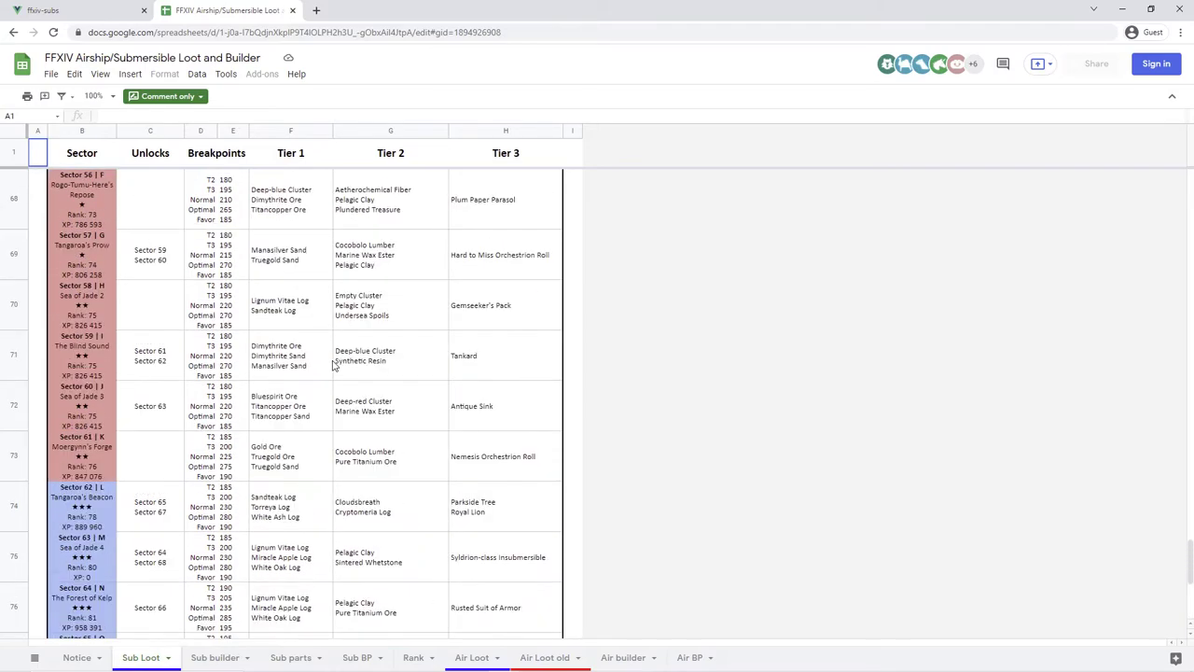
scroll(332, 366, "up", 8)
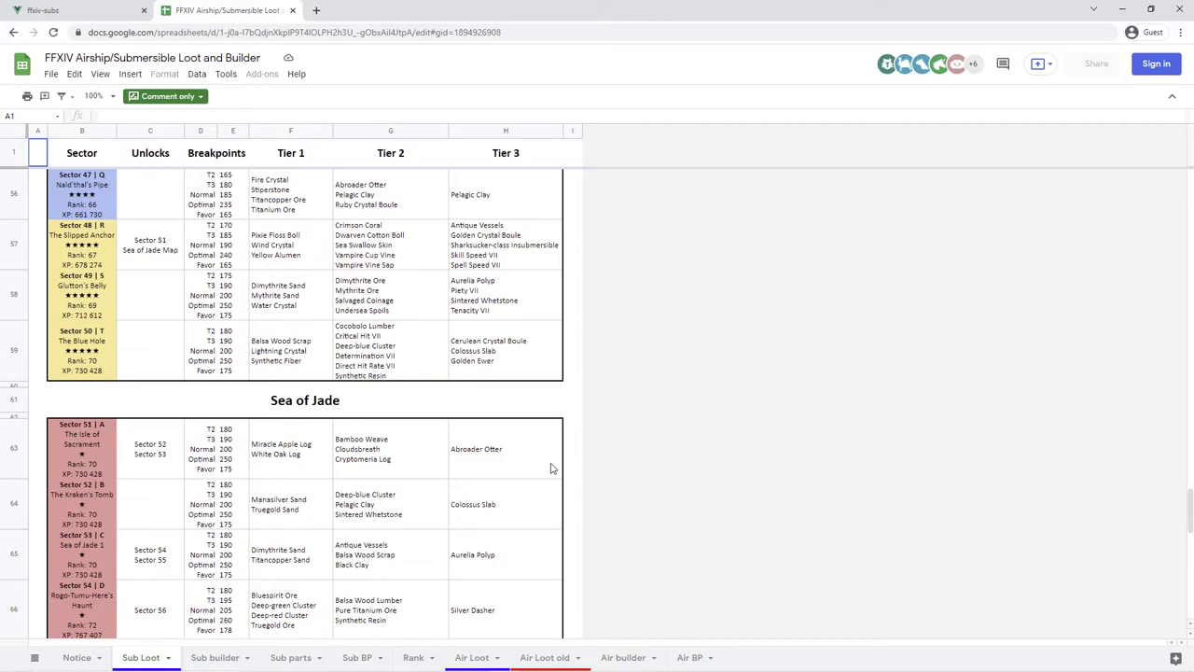
scroll(366, 548, "up", 5)
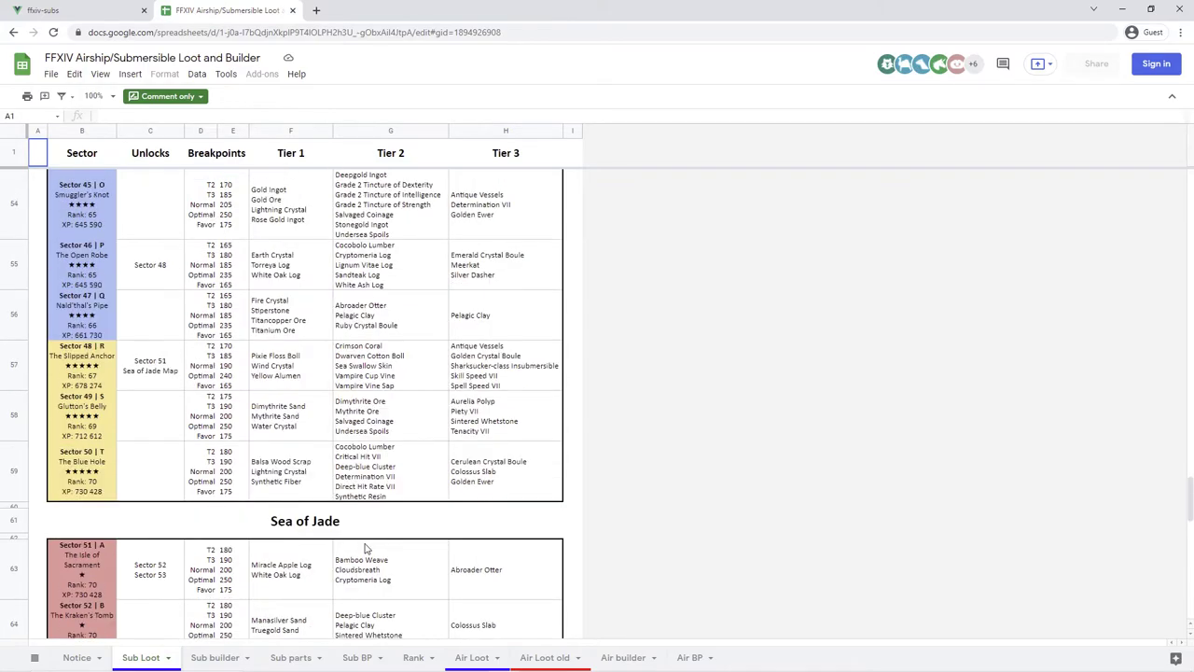
scroll(366, 549, "up", 15)
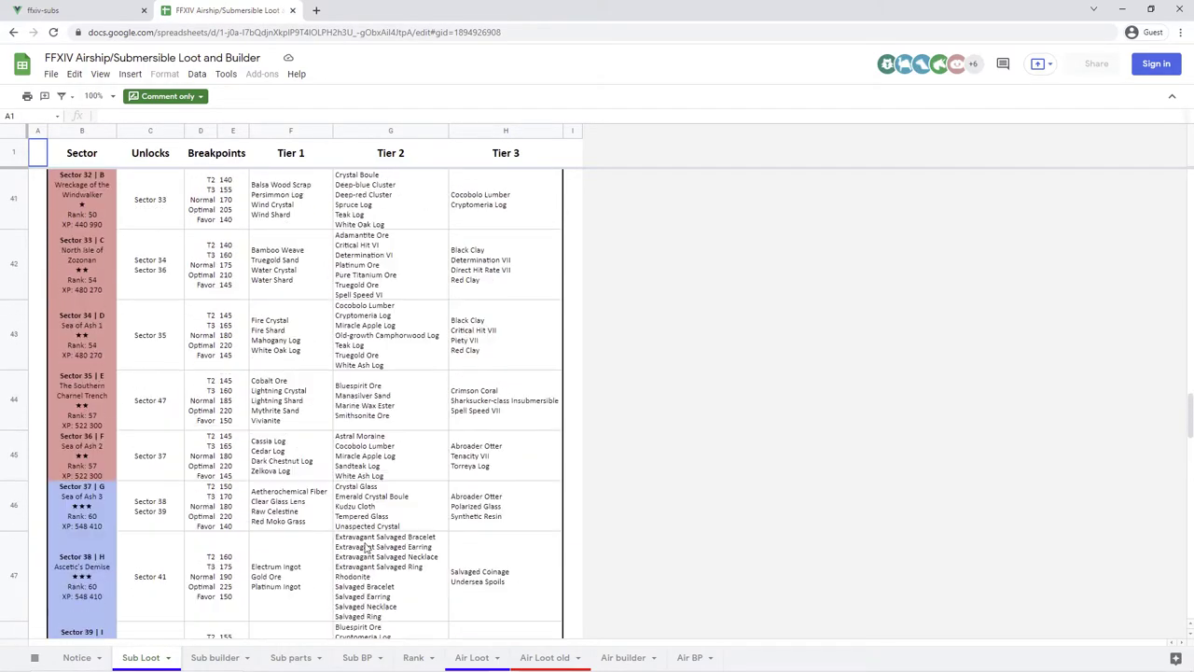
scroll(366, 549, "up", 14)
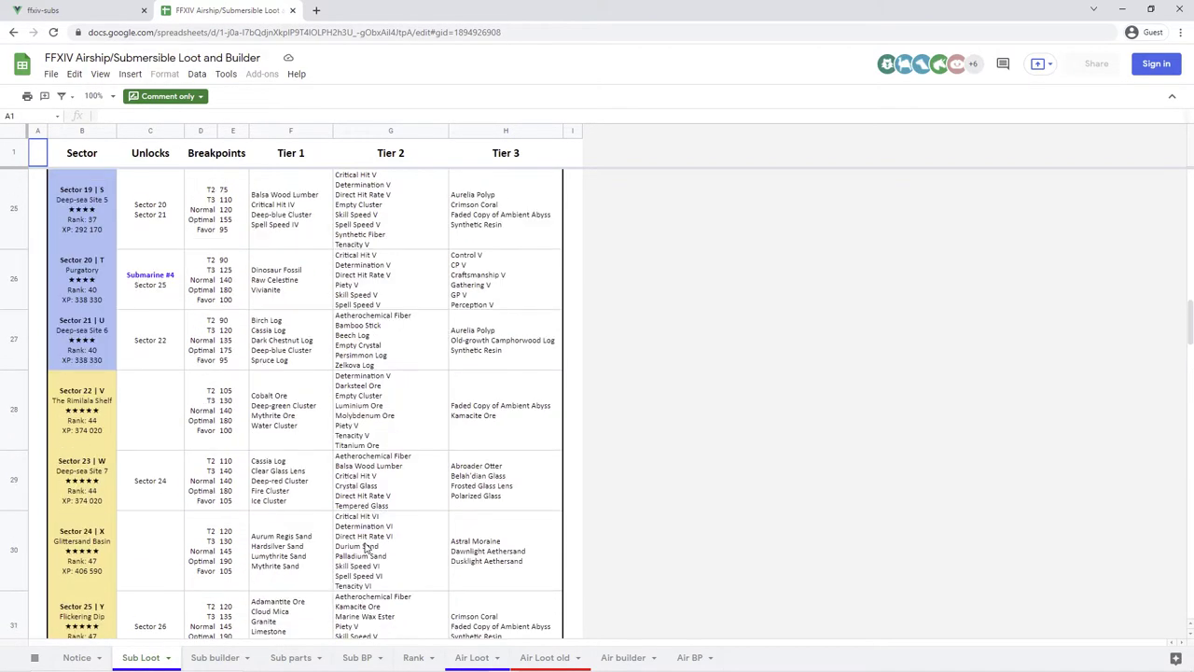
scroll(366, 549, "up", 14)
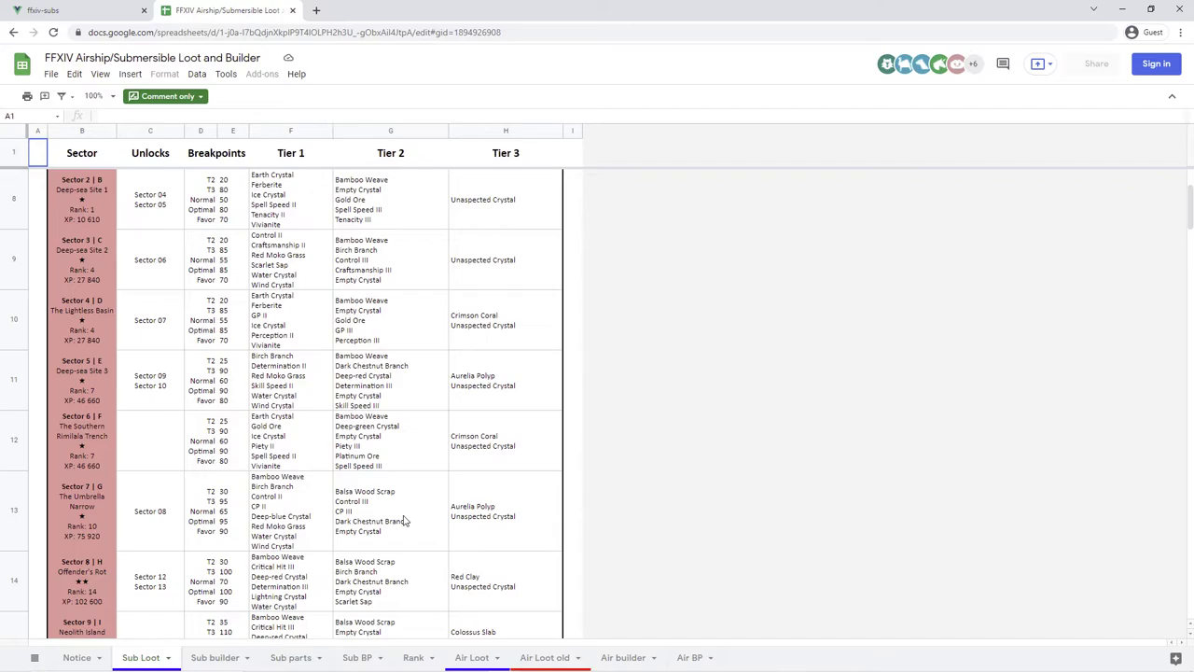
scroll(404, 521, "up", 2)
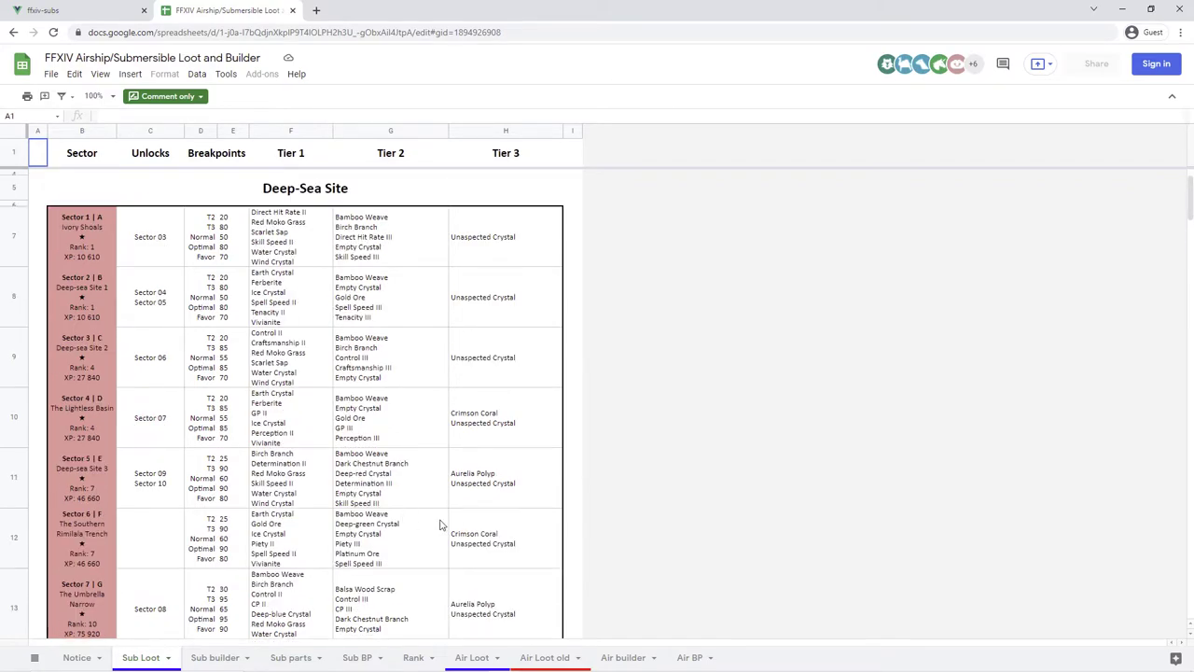
- Compare the Tier 3 loot cells of Sector 5 (Deep-sea Site 3) and Sector 7 (The Umbrella Narrow)
left_click(502, 502)
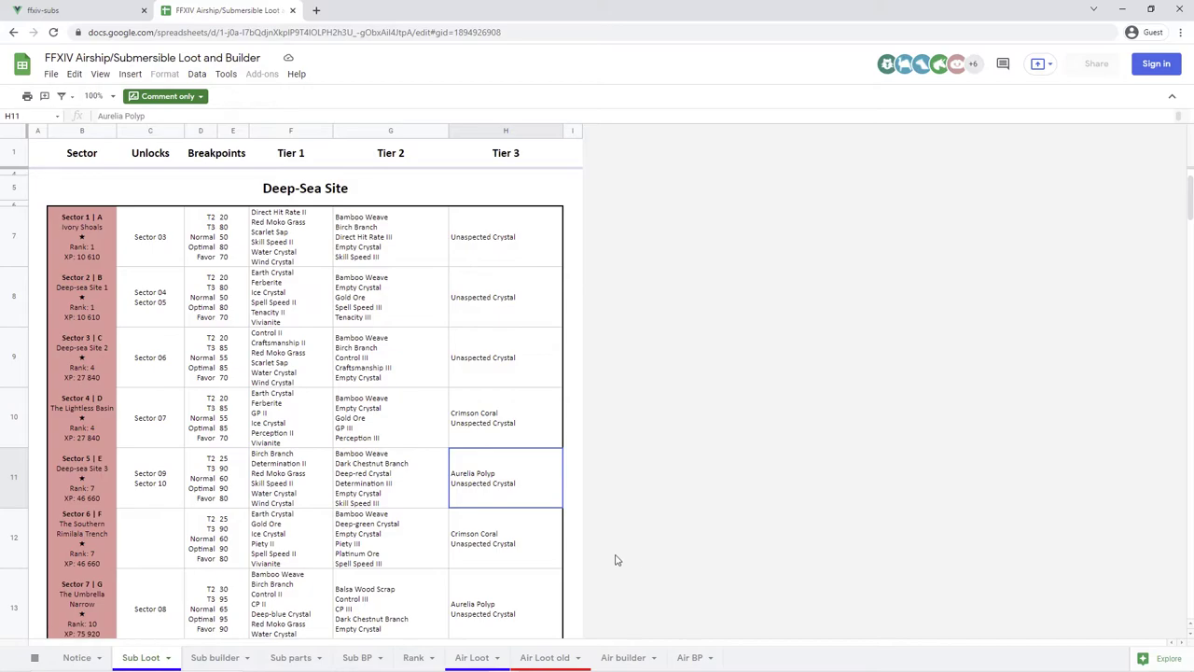
scroll(591, 556, "down", 3)
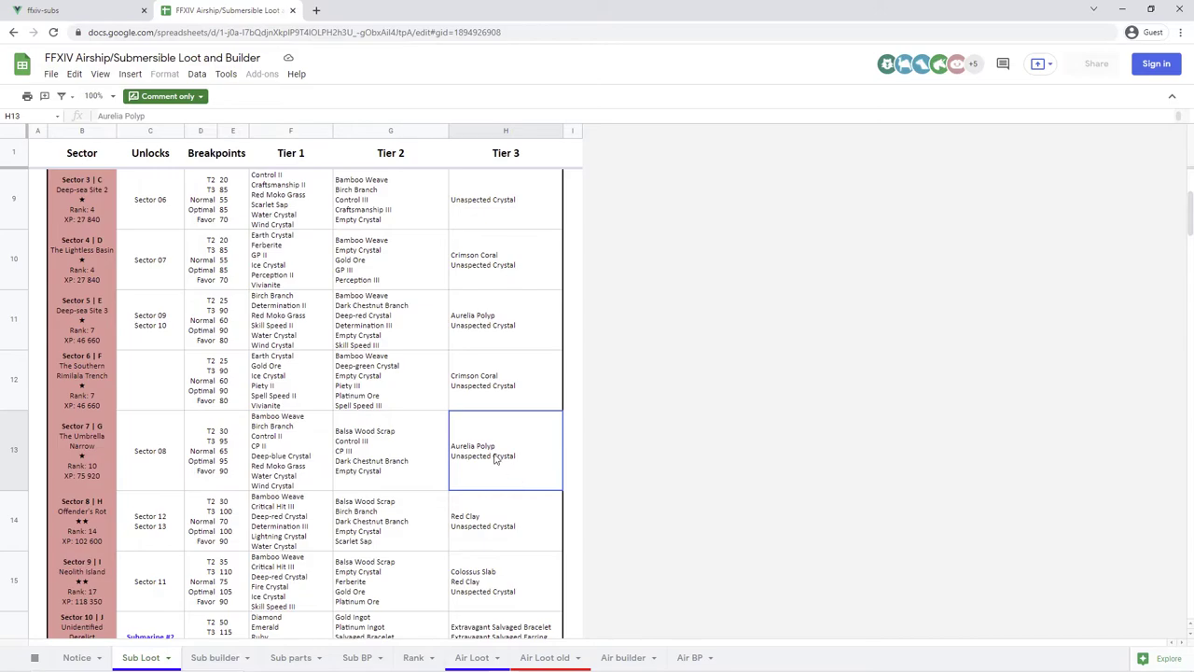
left_click(522, 330)
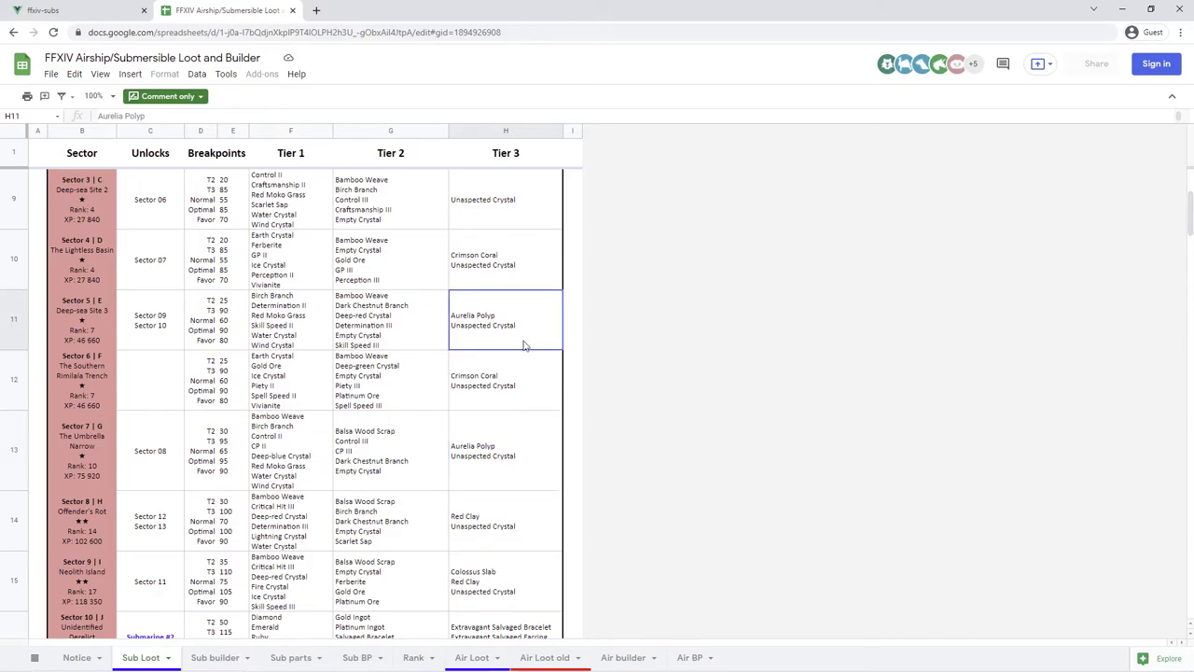
left_click(527, 459)
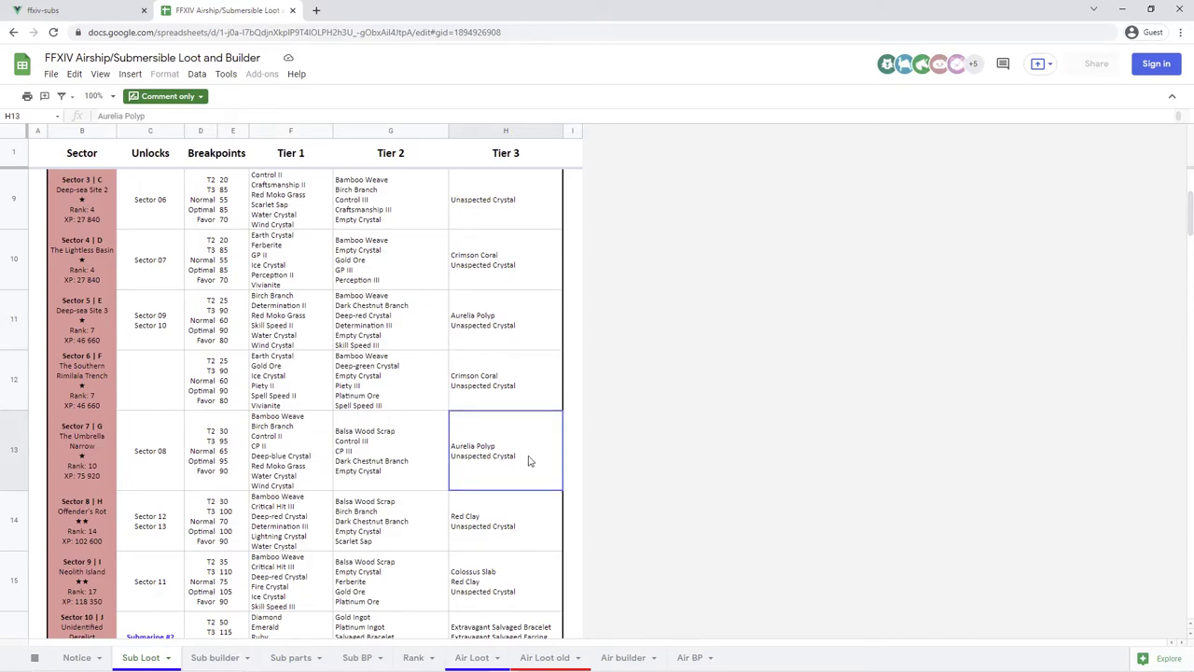
- Find Sector 11 (The Cobalt Shoals) in the Sub Loot table and select its Tier 3 loot cell
scroll(528, 460, "down", 1)
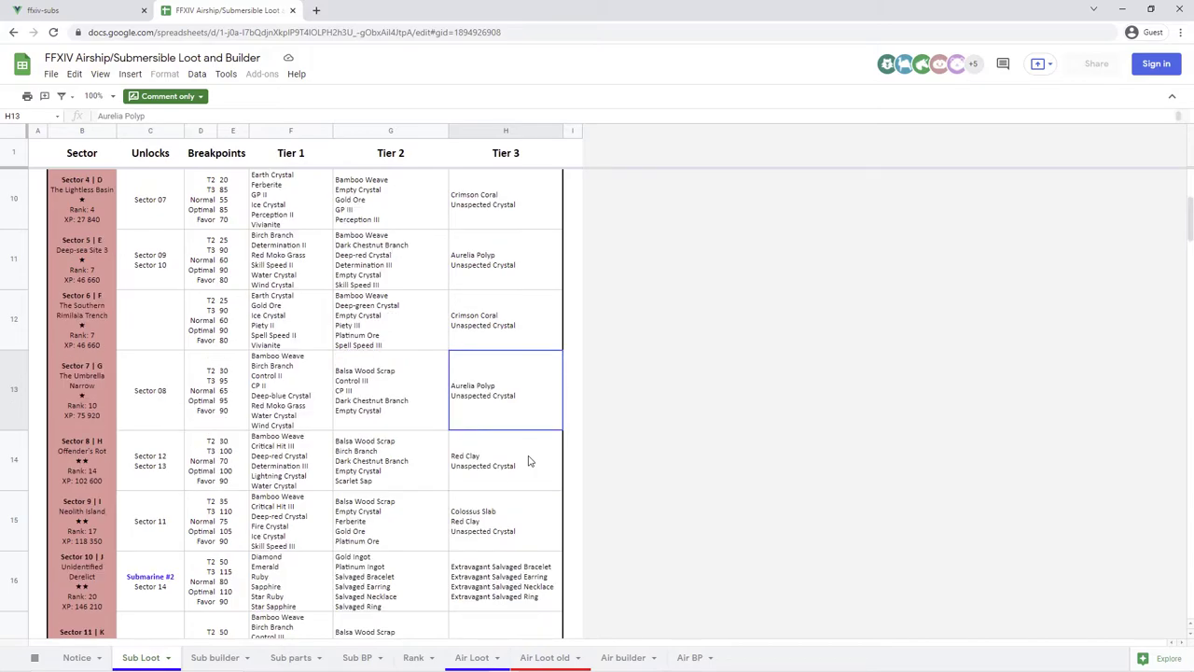
scroll(528, 460, "down", 1)
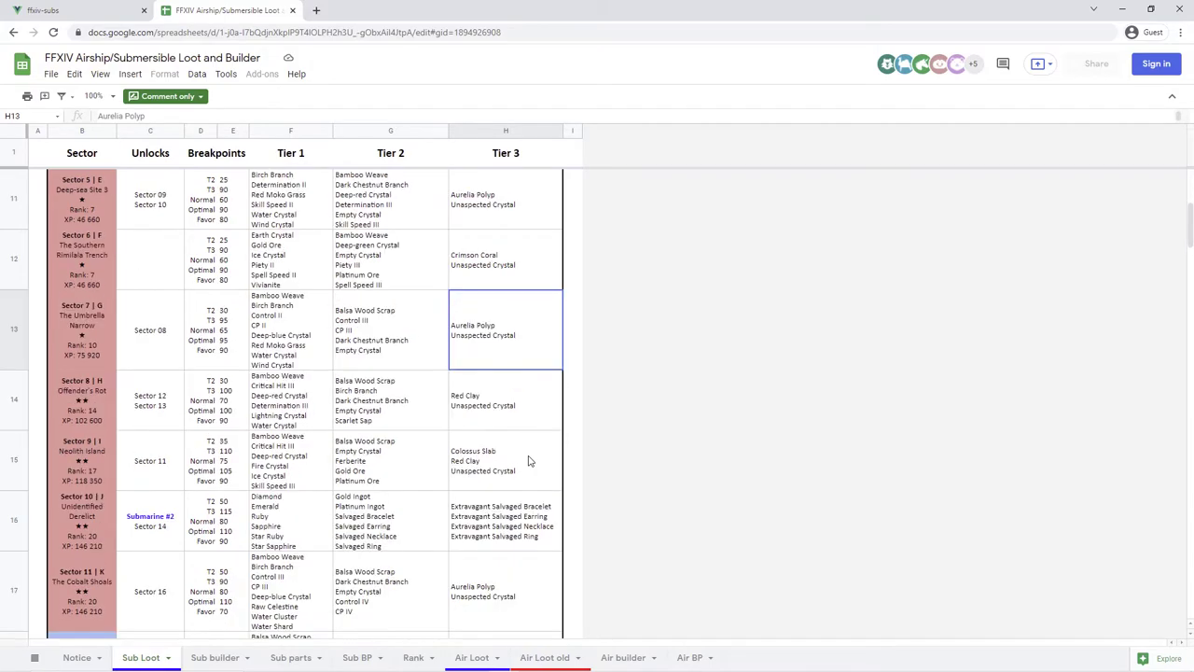
left_click(519, 600)
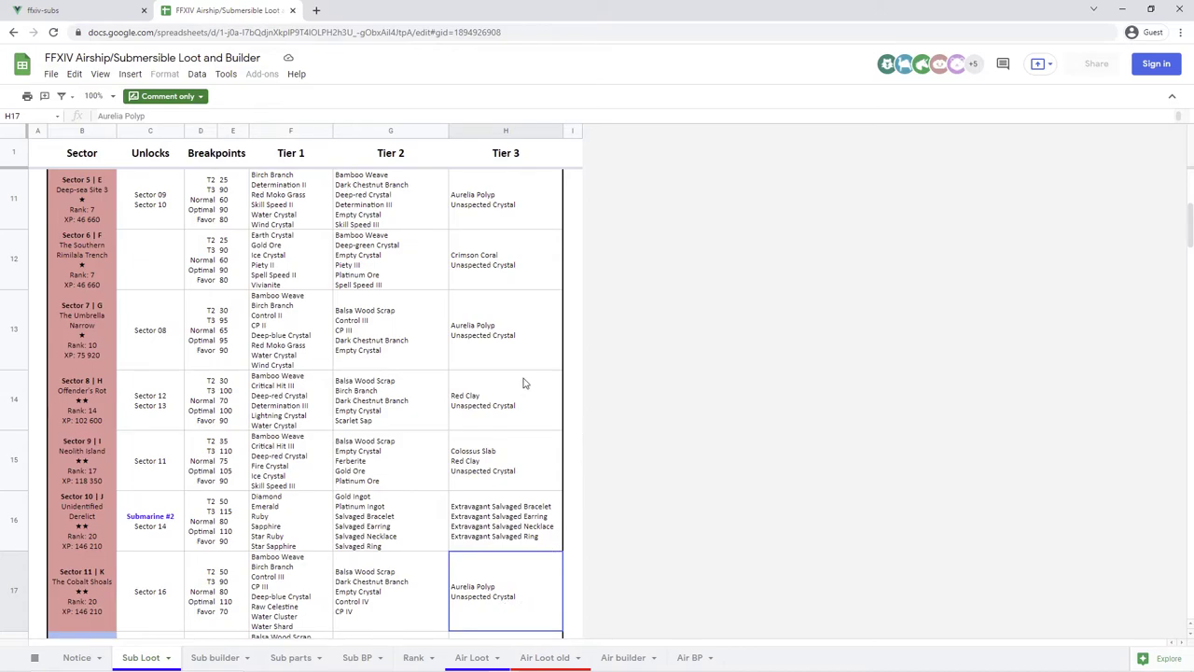
- Switch to the Mogship builds calculator and select the route through The Umbrella Narrow, The Cobalt Shoals and Deep-sea site 3
left_click(78, 15)
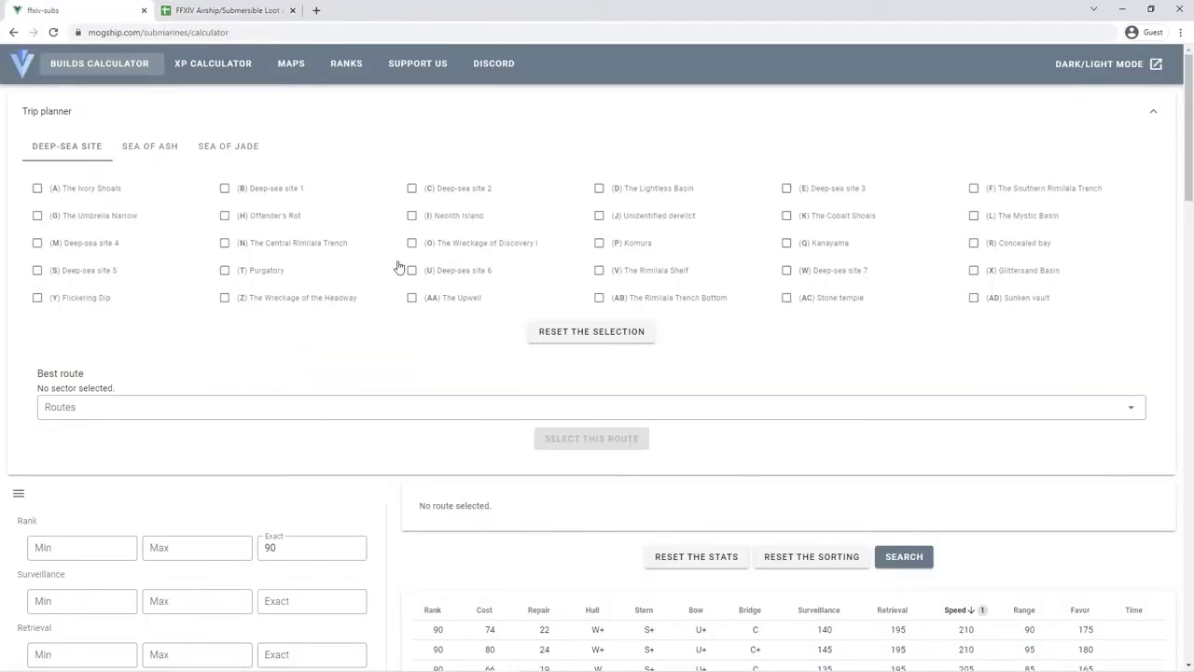
left_click(811, 196)
left_click(82, 221)
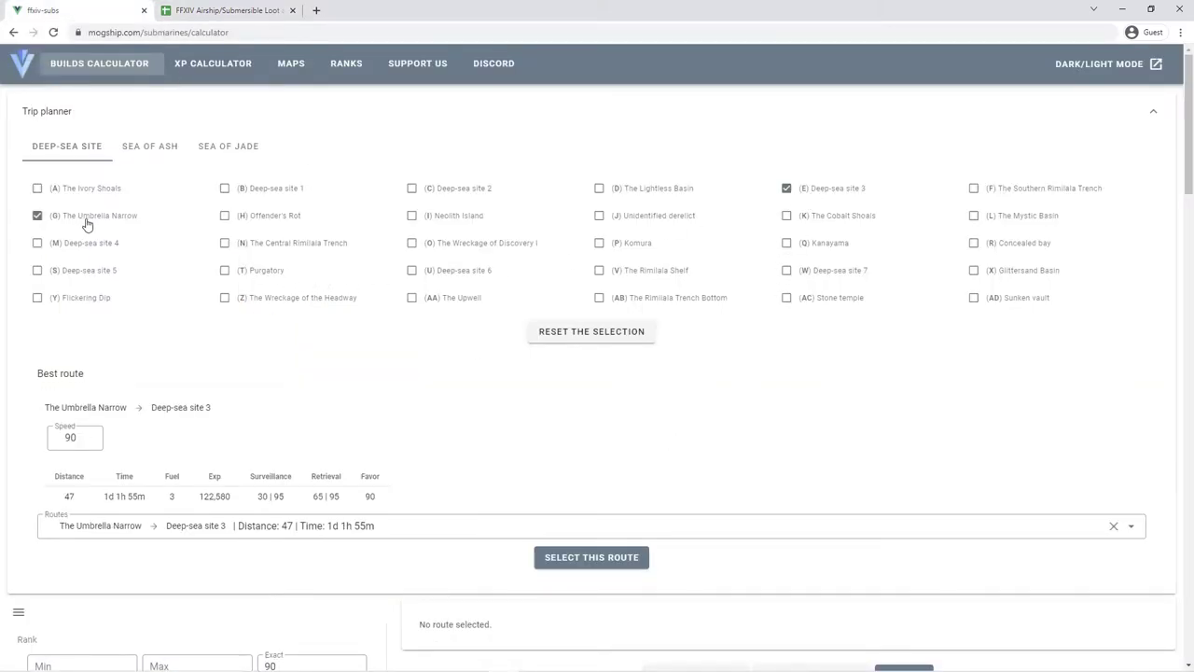
left_click(858, 219)
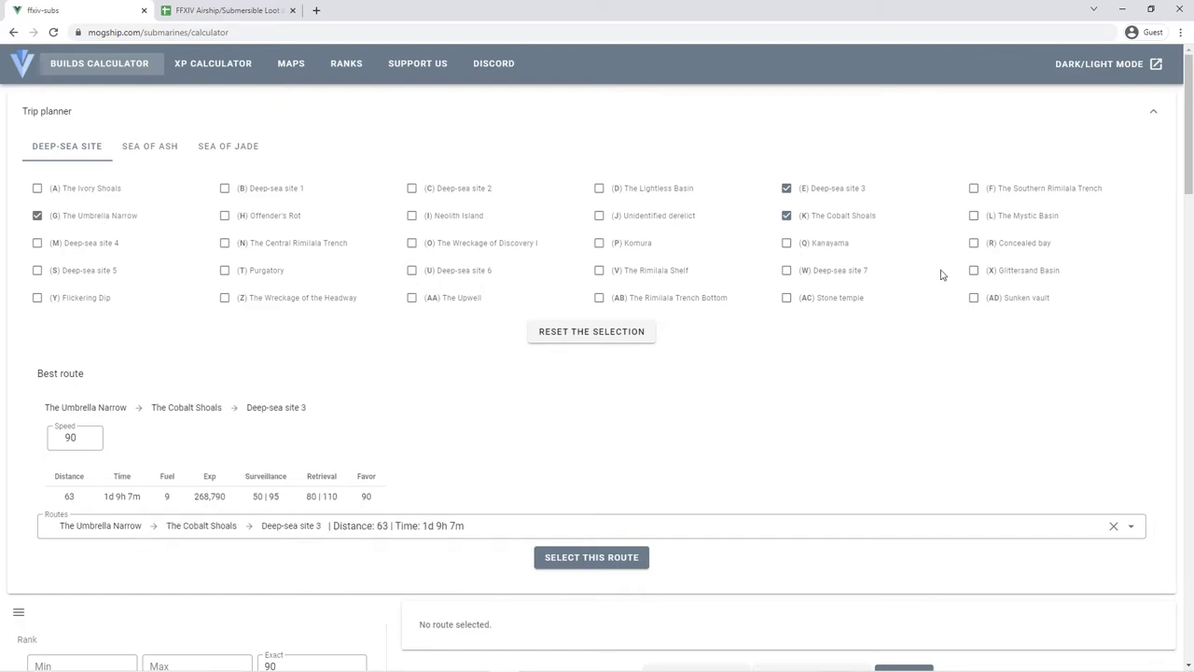
left_click(589, 564)
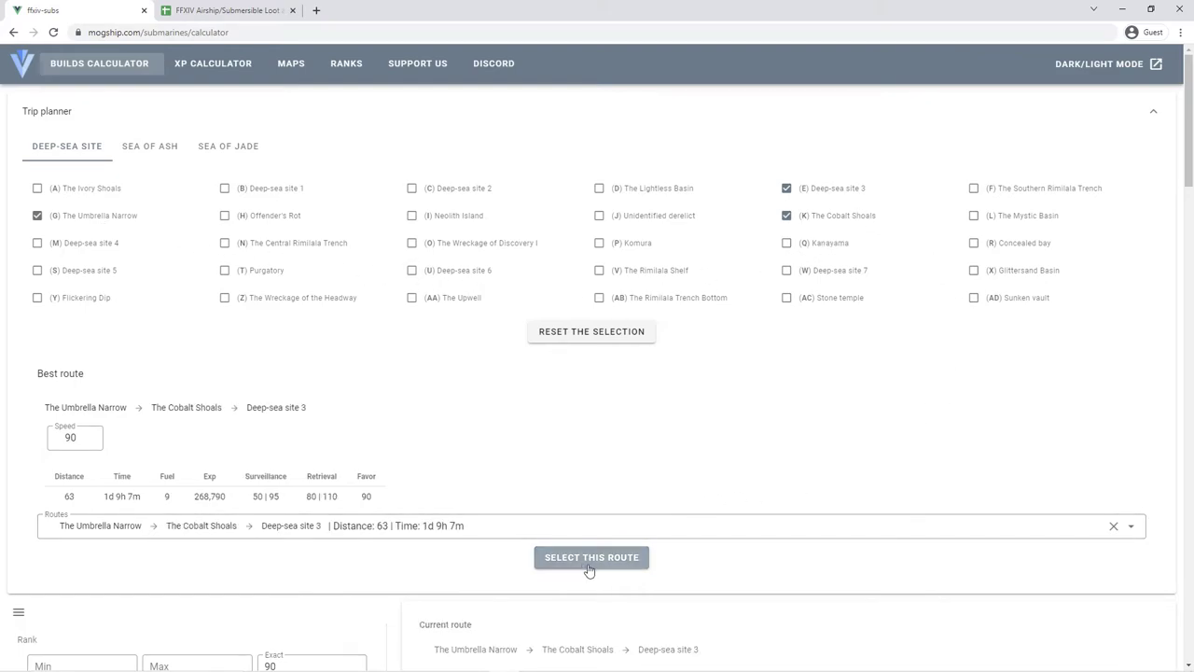
- Clear the exact rank filter and limit builds to ranks 1 through 60
scroll(751, 551, "down", 4)
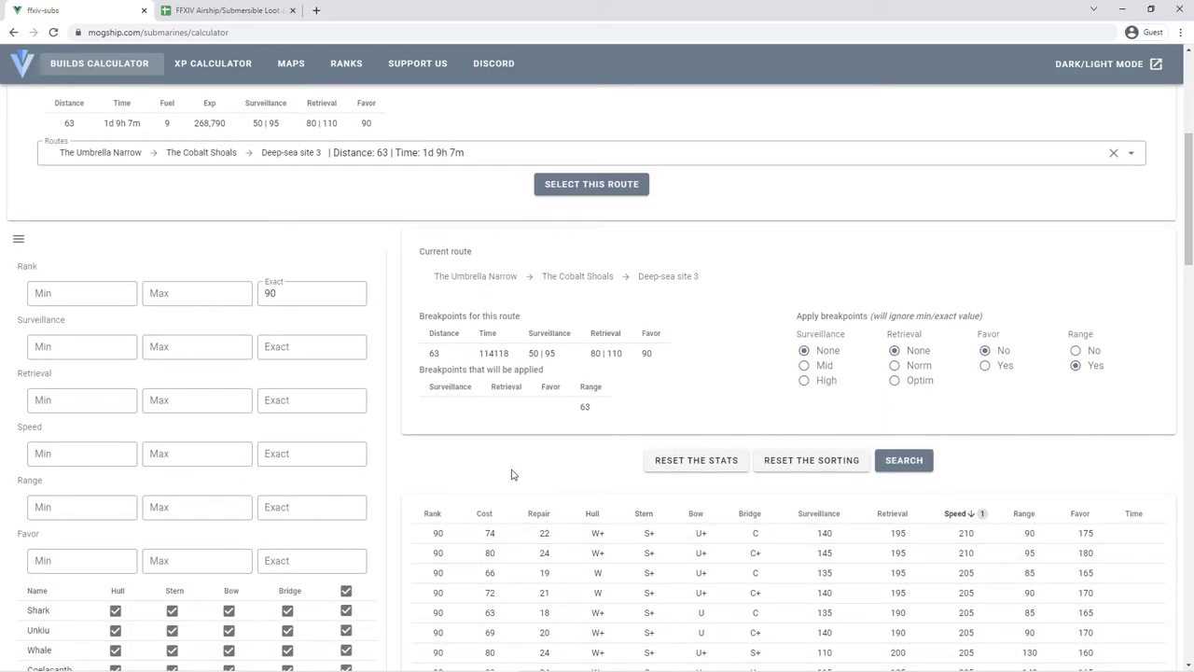
double_click(294, 301)
key("BackSpace")
key("shift+Tab")
key("shift+Tab")
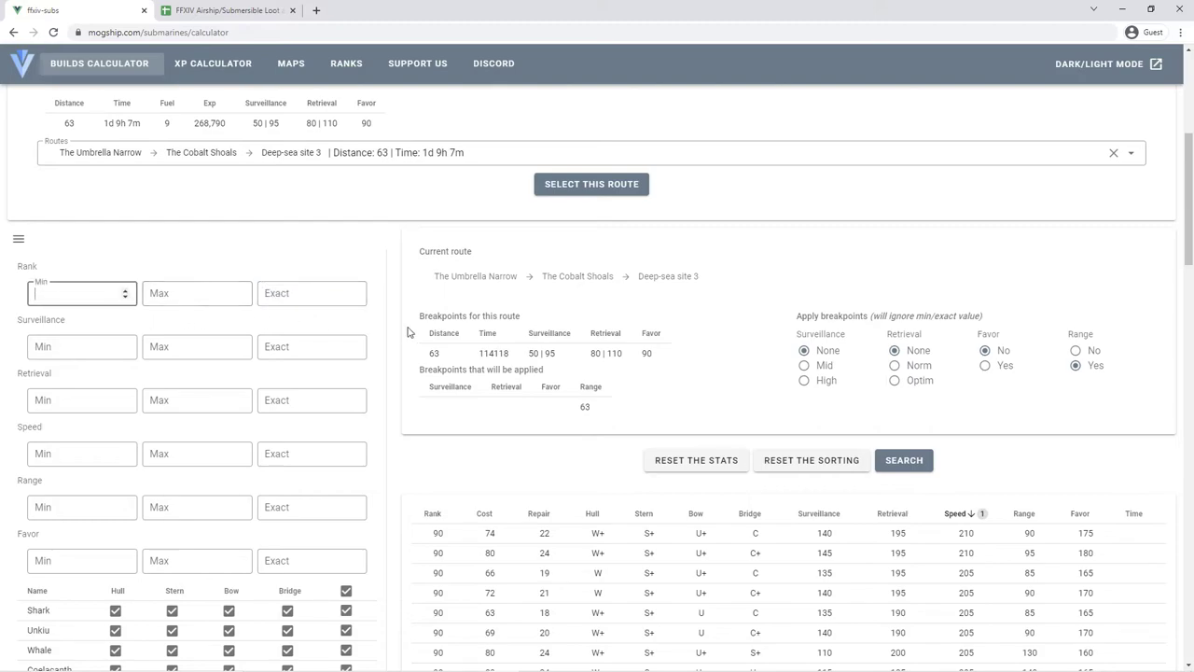
type("1")
left_click(199, 285)
type("60")
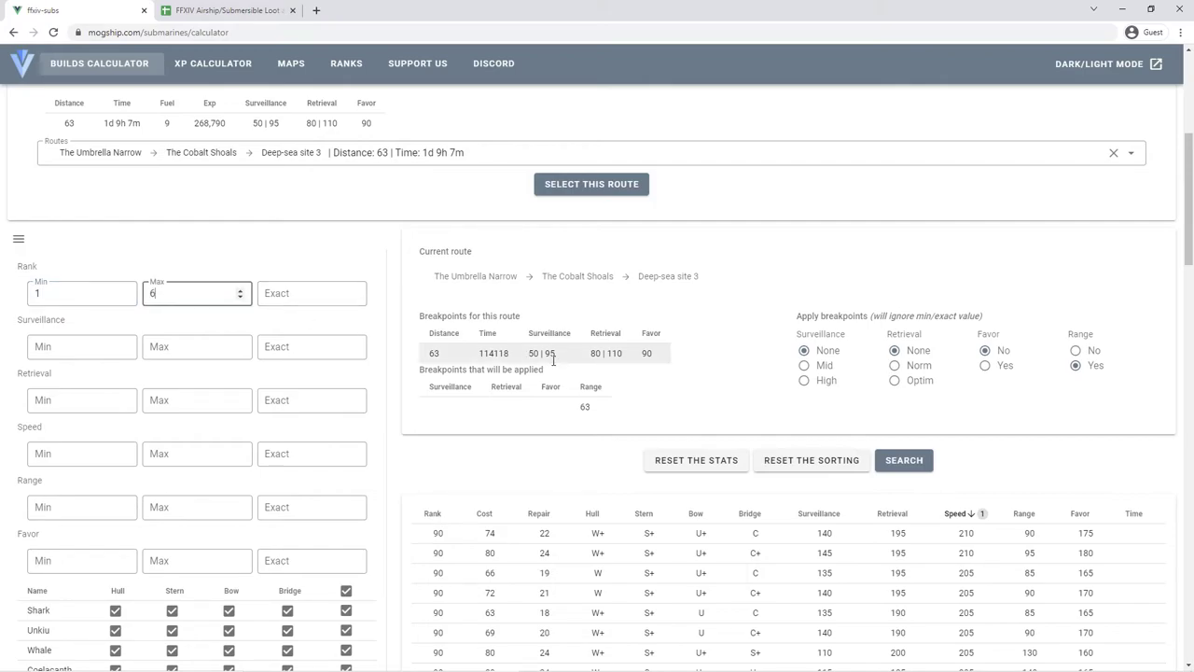
left_click(383, 364)
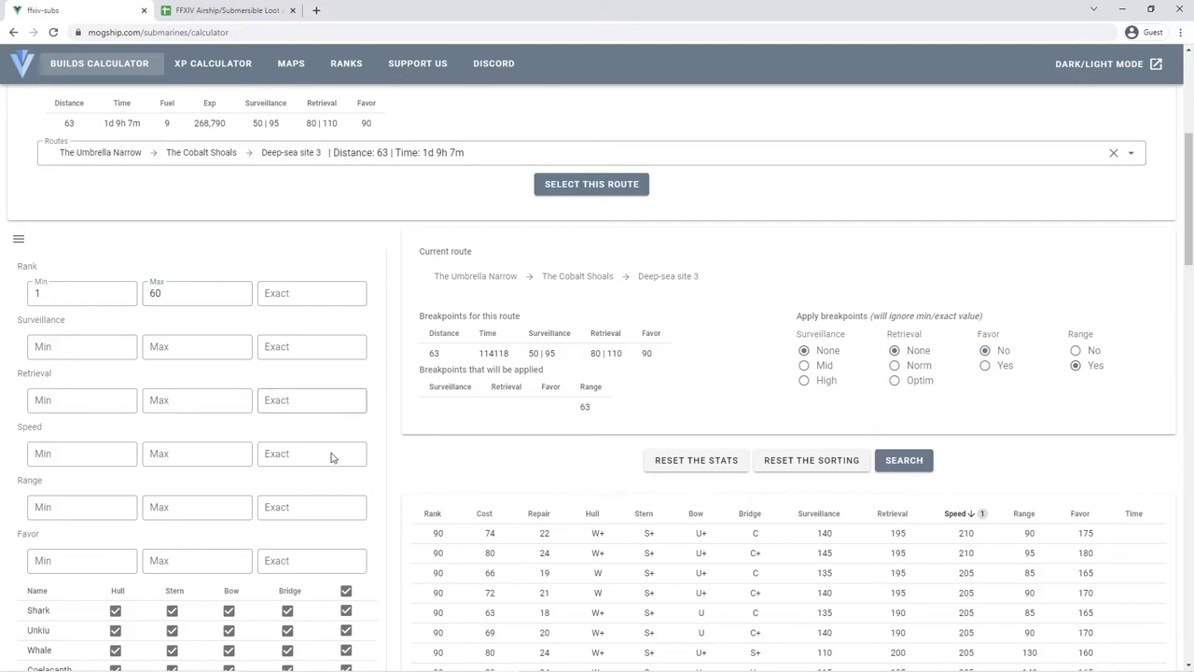
- Apply the High surveillance and favor breakpoints for the route and search for matching builds
scroll(359, 581, "down", 1)
scroll(364, 583, "down", 1)
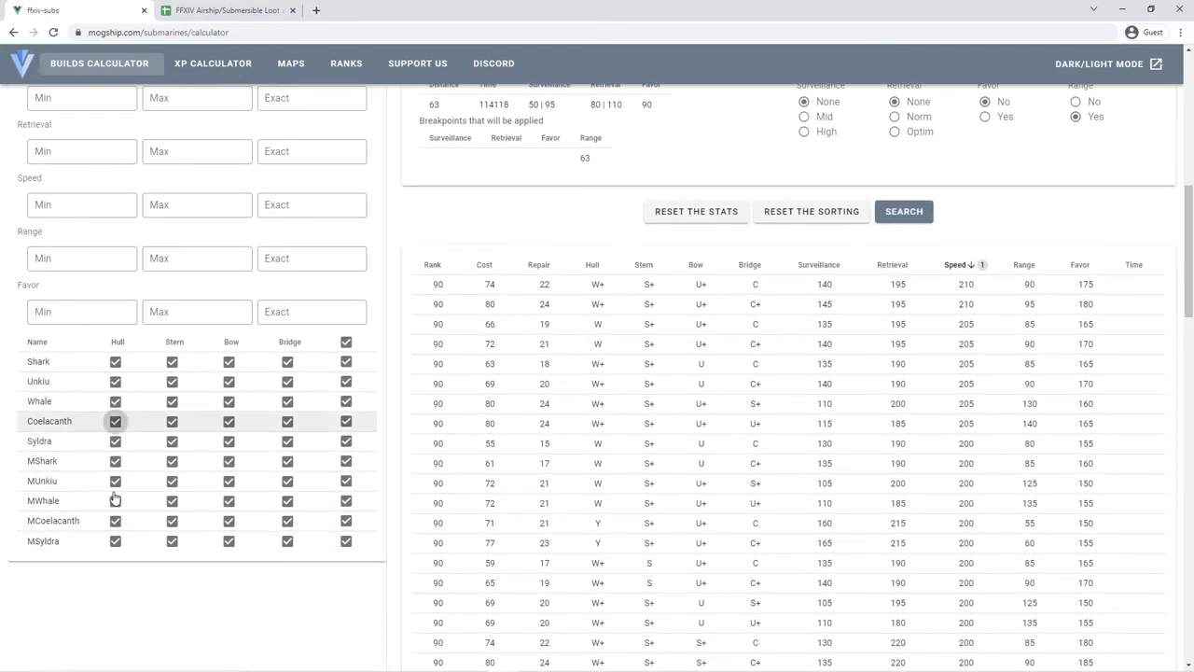
scroll(522, 373, "up", 3)
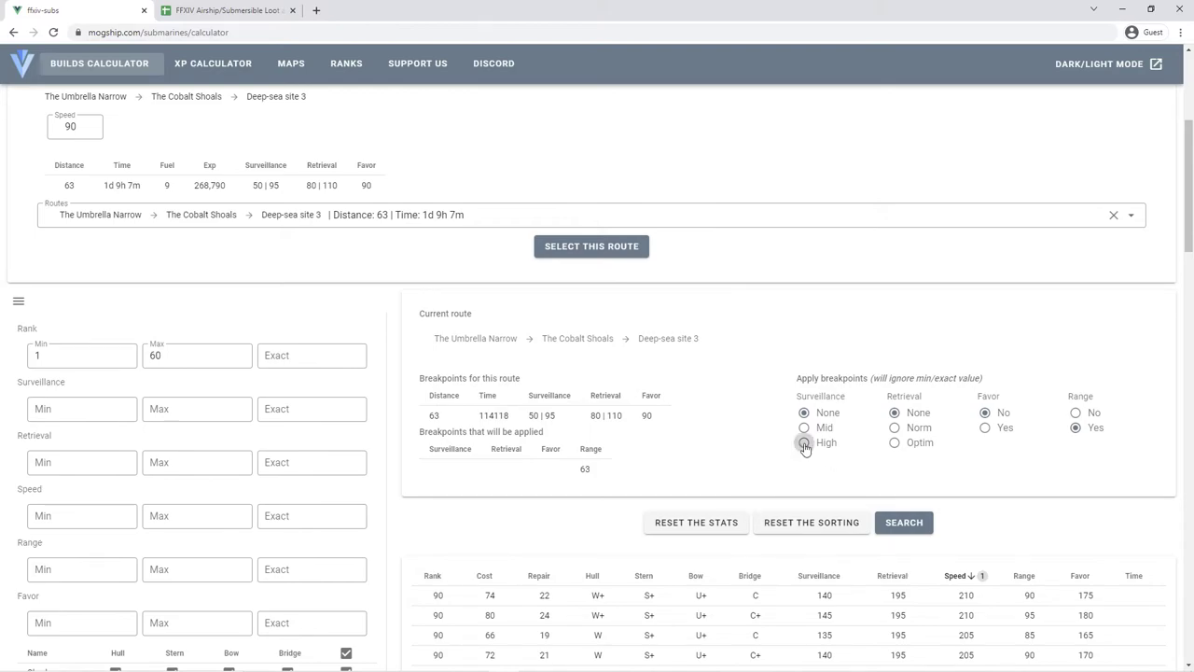
left_click(804, 444)
left_click(992, 439)
left_click(908, 527)
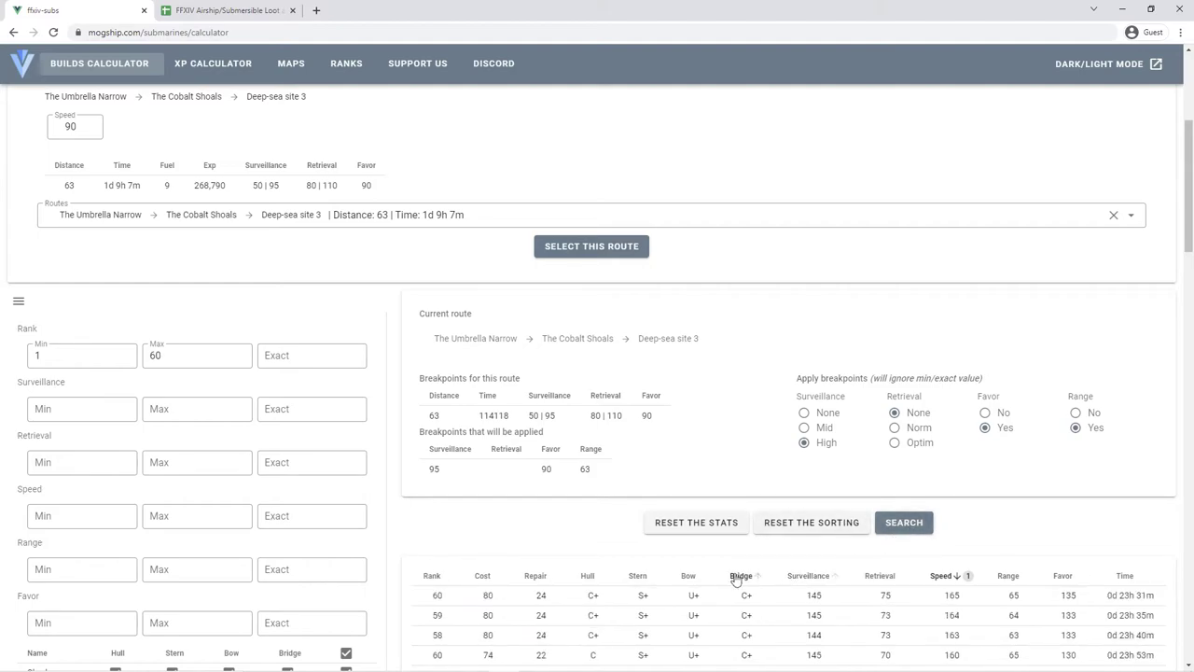
- Exclude all MShark, MUnkiu, MWhale, MCoelacanth and MSyldra parts and search the builds again
scroll(706, 572, "down", 3)
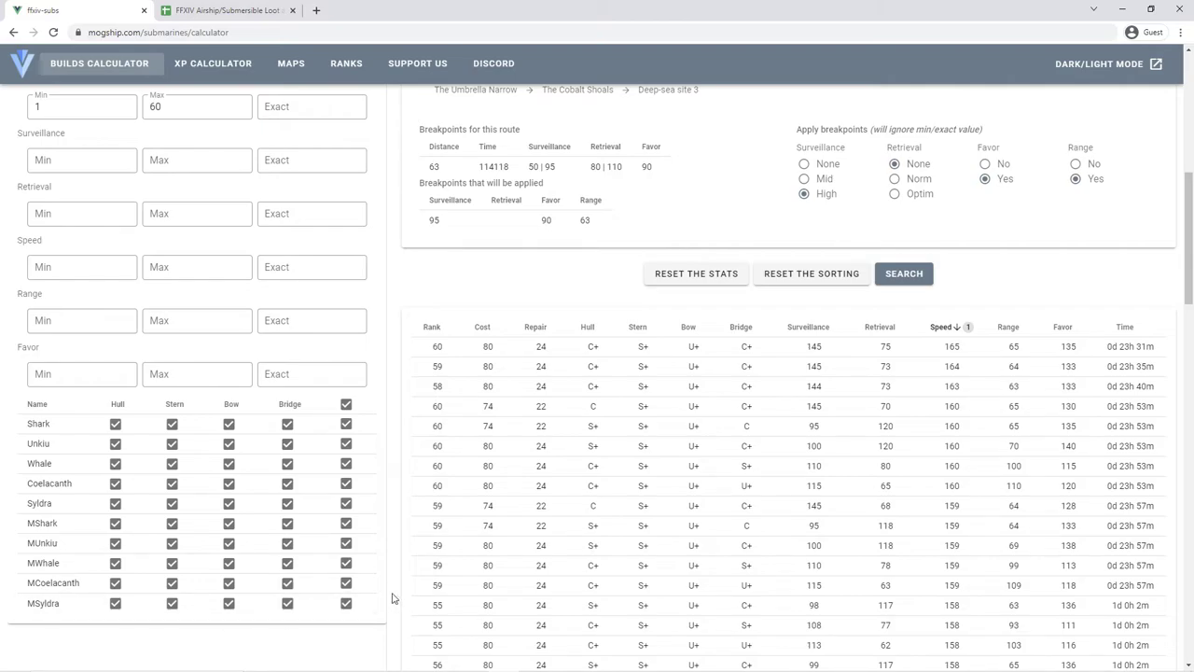
left_click(346, 526)
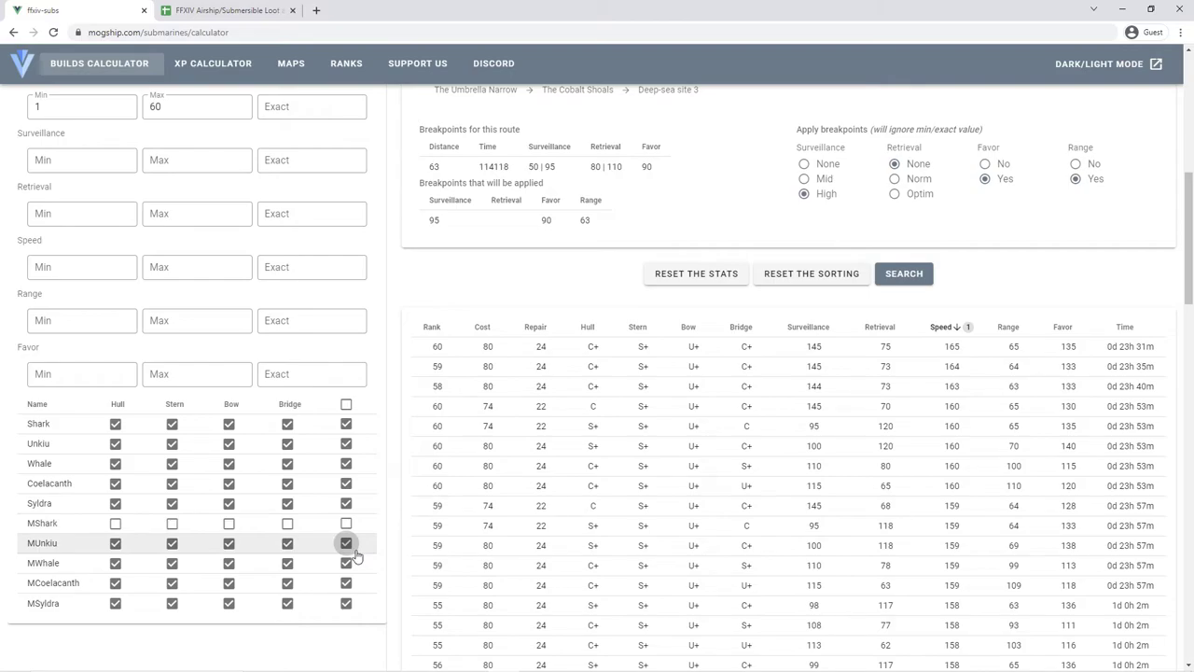
left_click(353, 548)
left_click(358, 566)
left_click(350, 585)
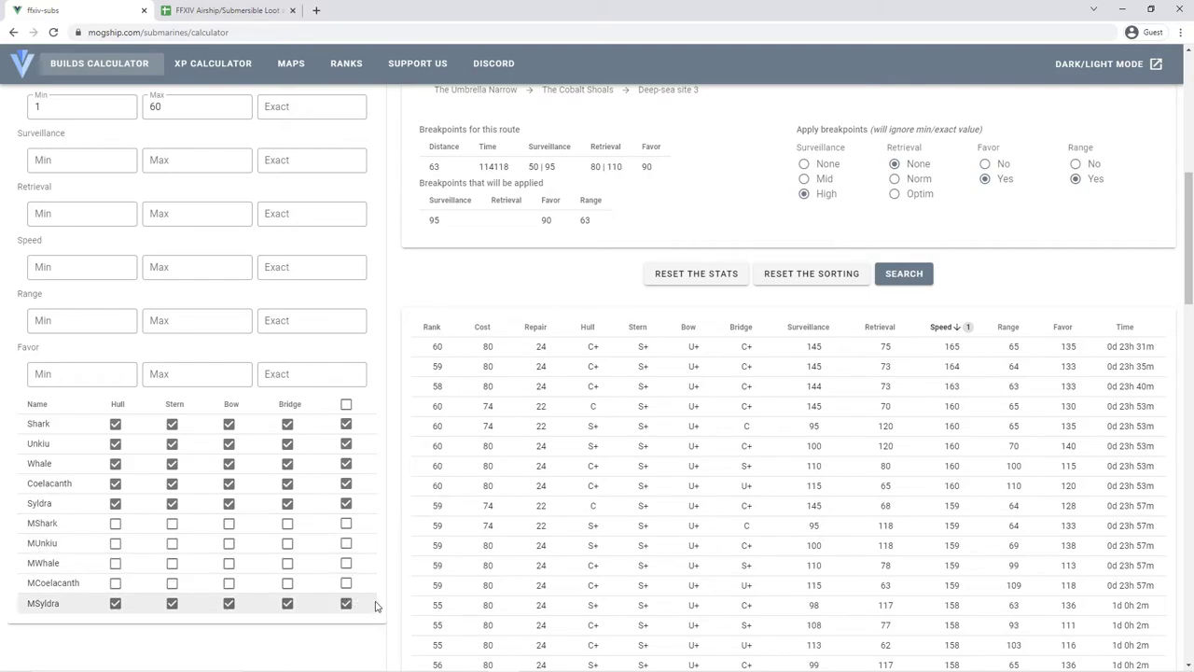
left_click(347, 604)
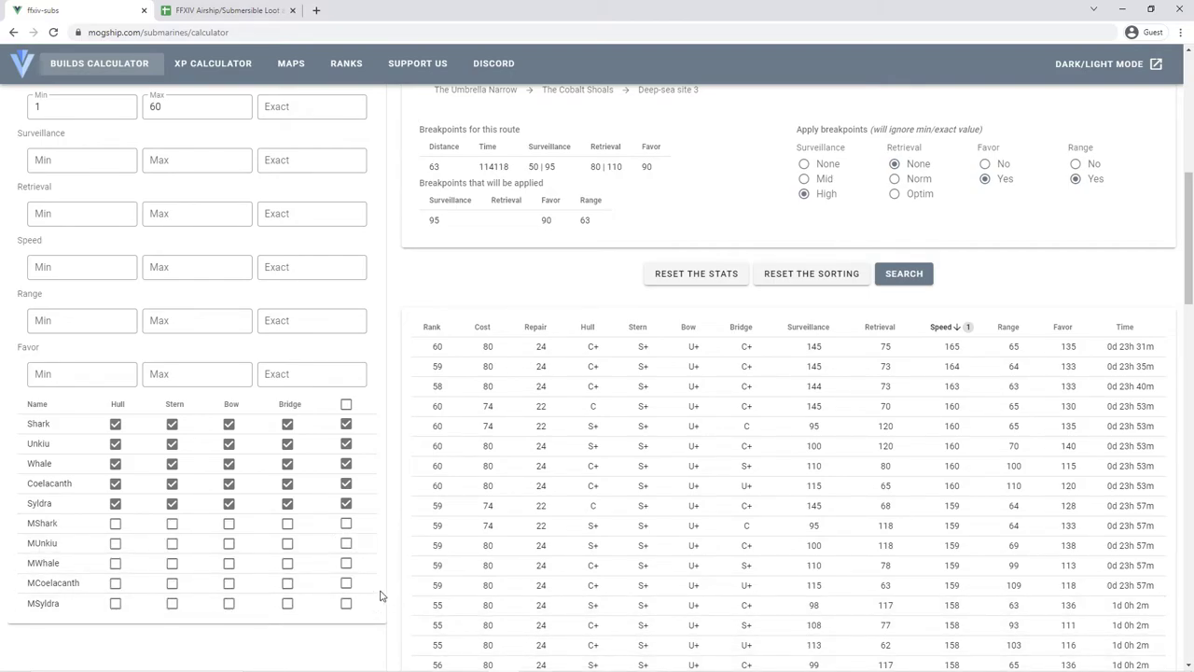
left_click(913, 280)
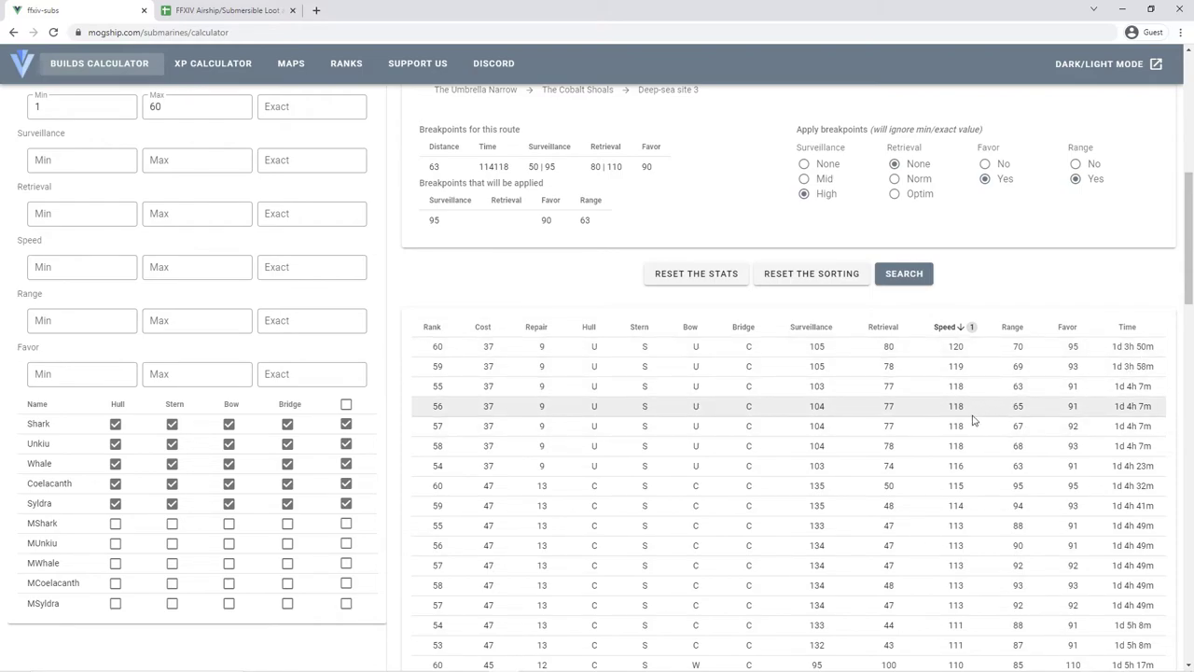
- Look through the build results, then allow the MCoelacanth hull and the MUnkiu stern, rerunning the search after each part
scroll(980, 418, "down", 6)
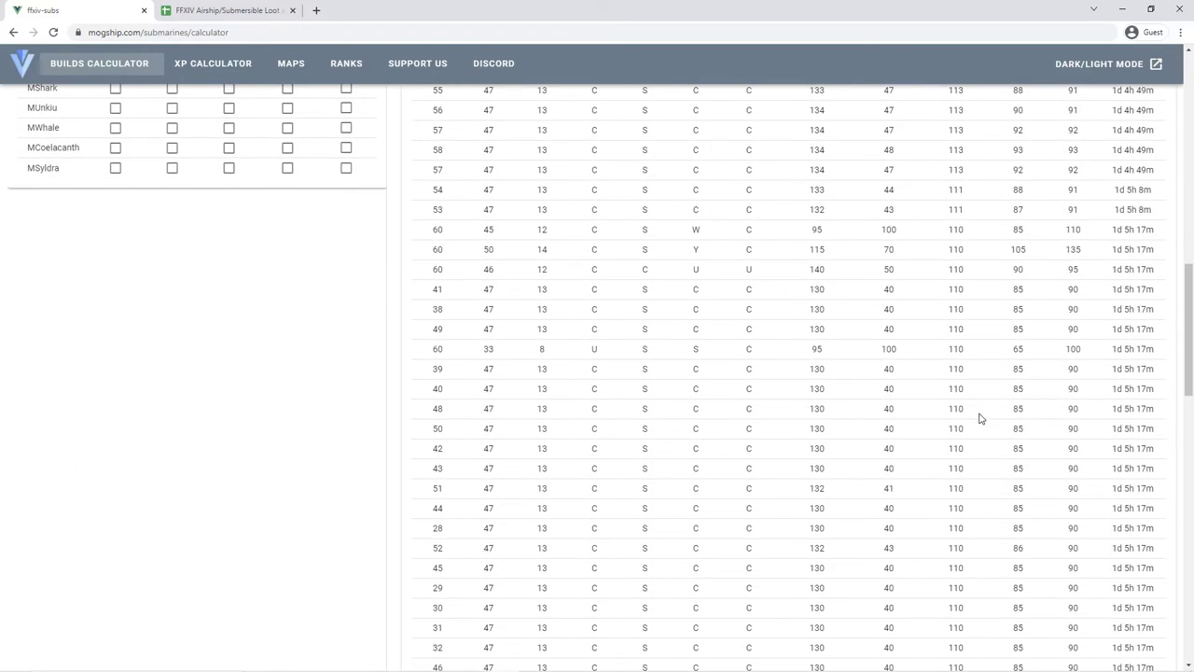
scroll(980, 418, "down", 8)
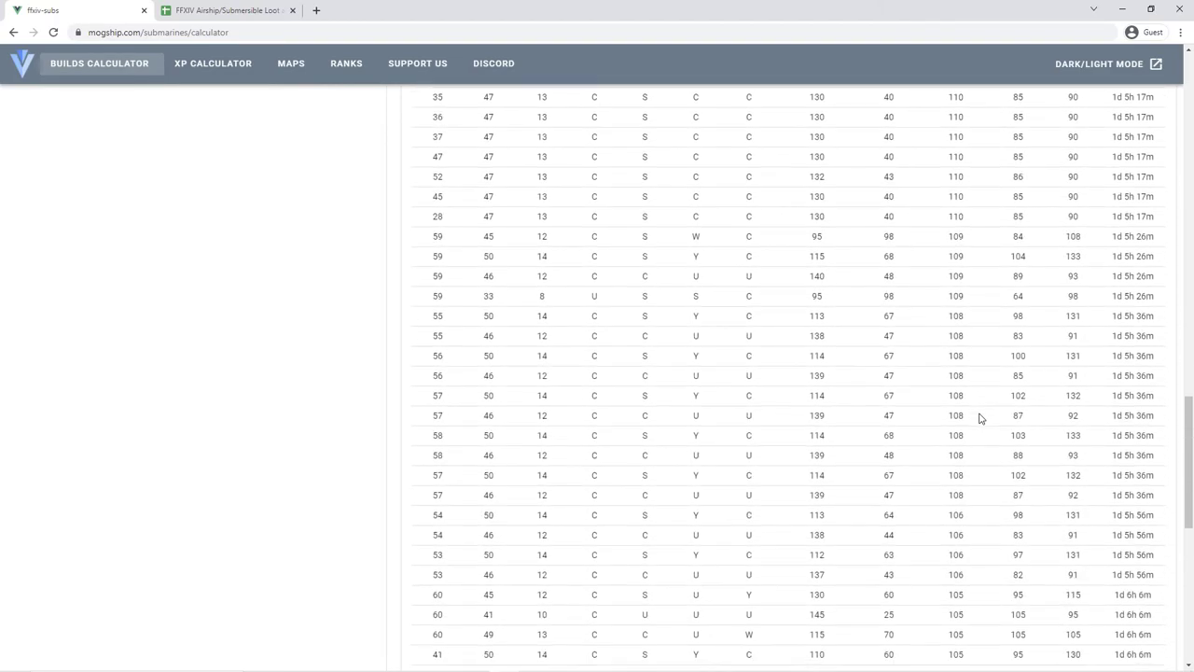
scroll(980, 418, "down", 3)
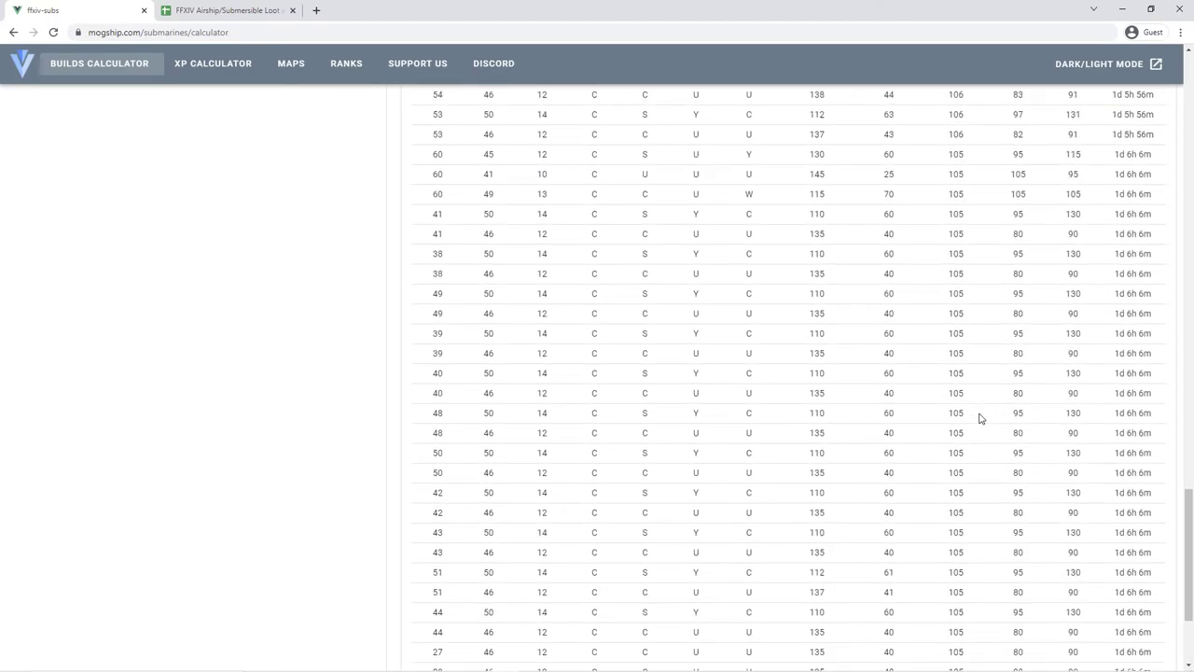
scroll(980, 418, "up", 4)
scroll(979, 418, "up", 10)
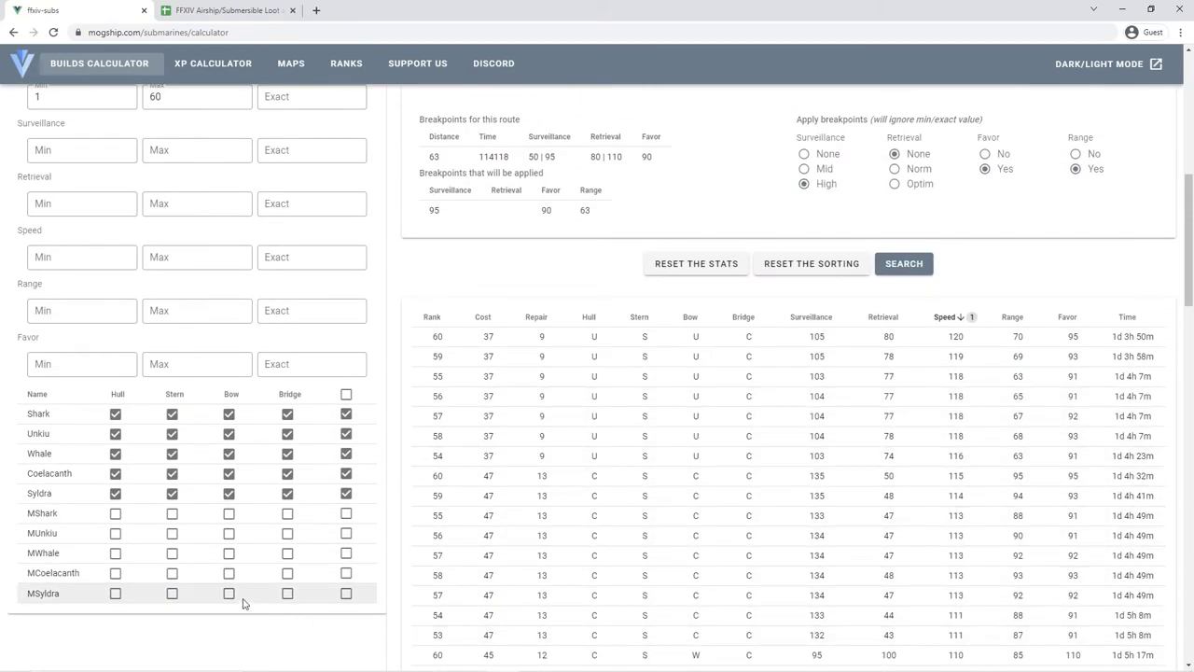
left_click(115, 574)
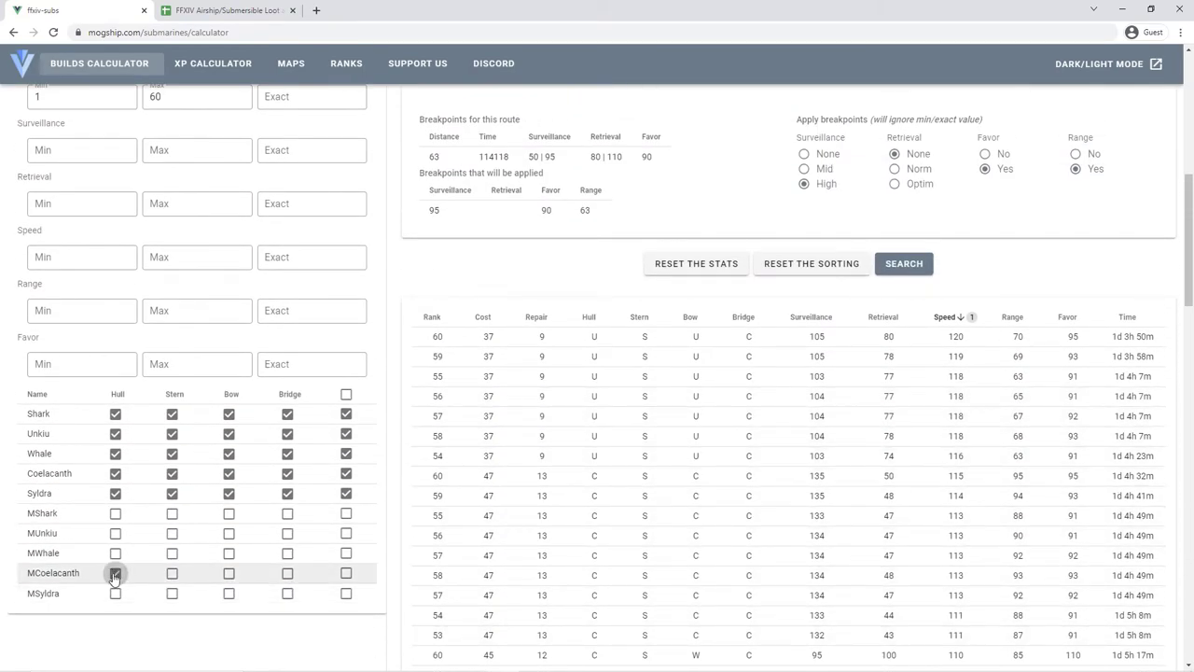
left_click(916, 268)
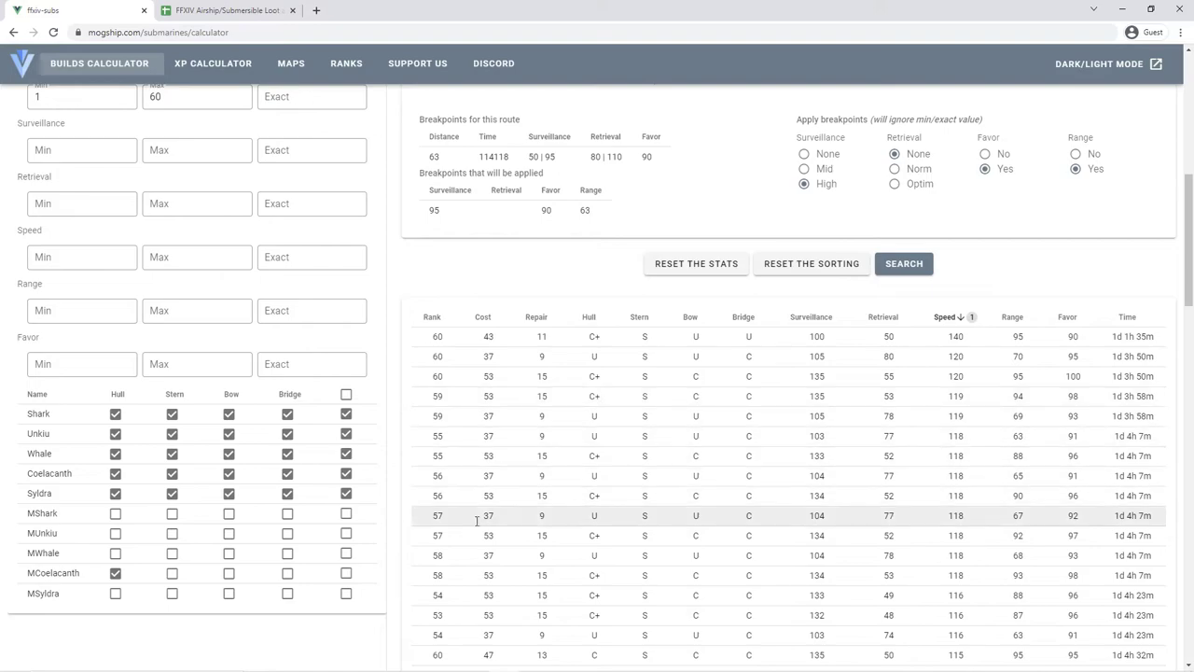
left_click(173, 533)
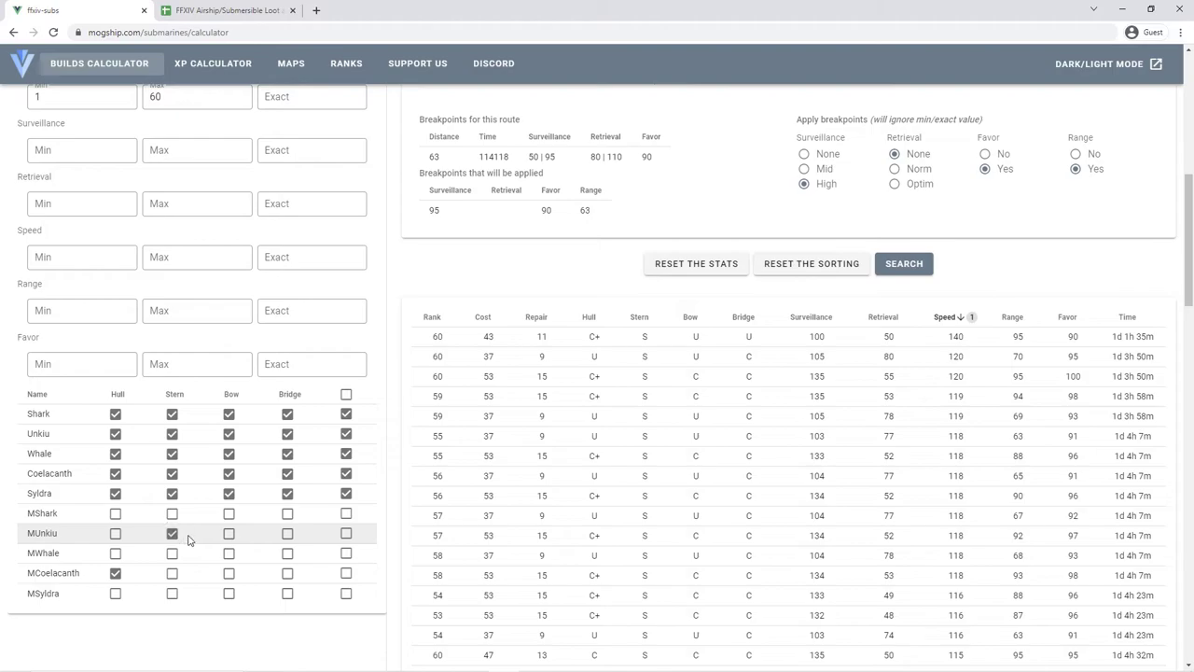
left_click(930, 268)
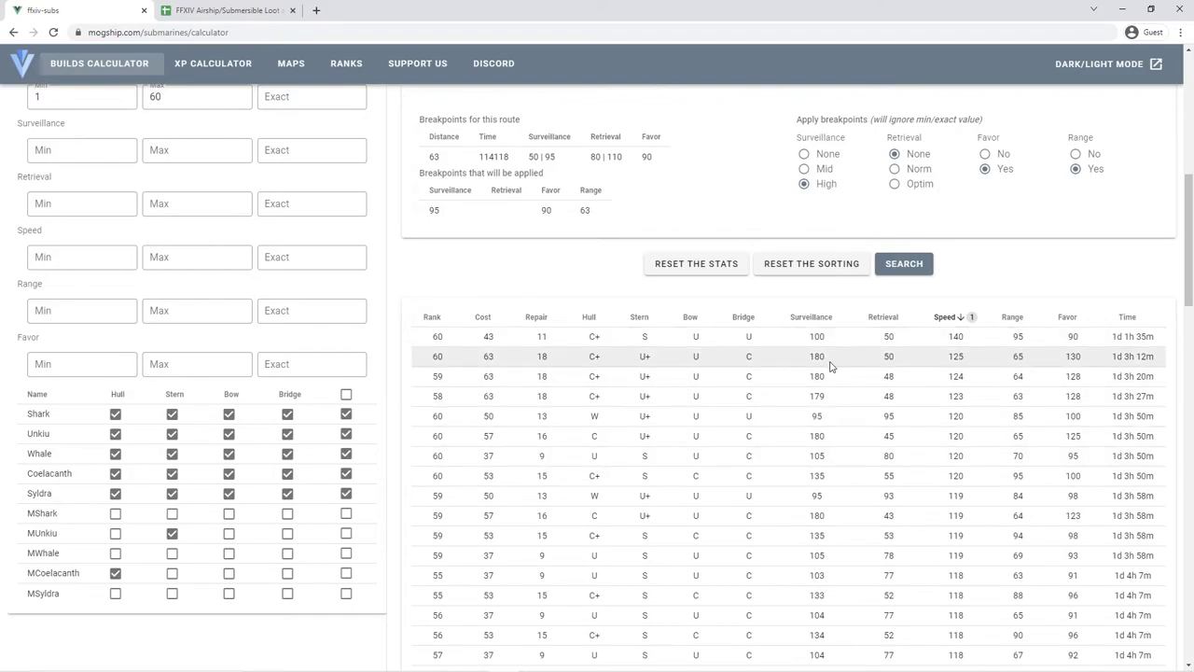
- Reset the stat filters and re-enable every submarine part for the build search
scroll(831, 366, "up", 2)
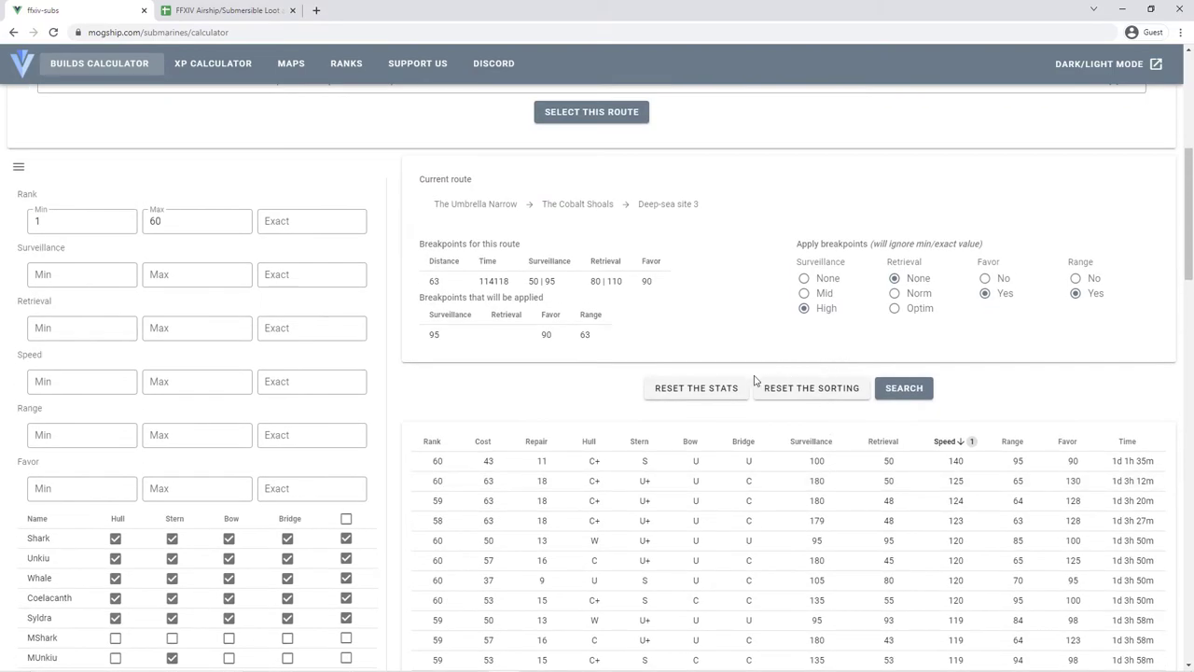
left_click(702, 394)
scroll(544, 419, "down", 2)
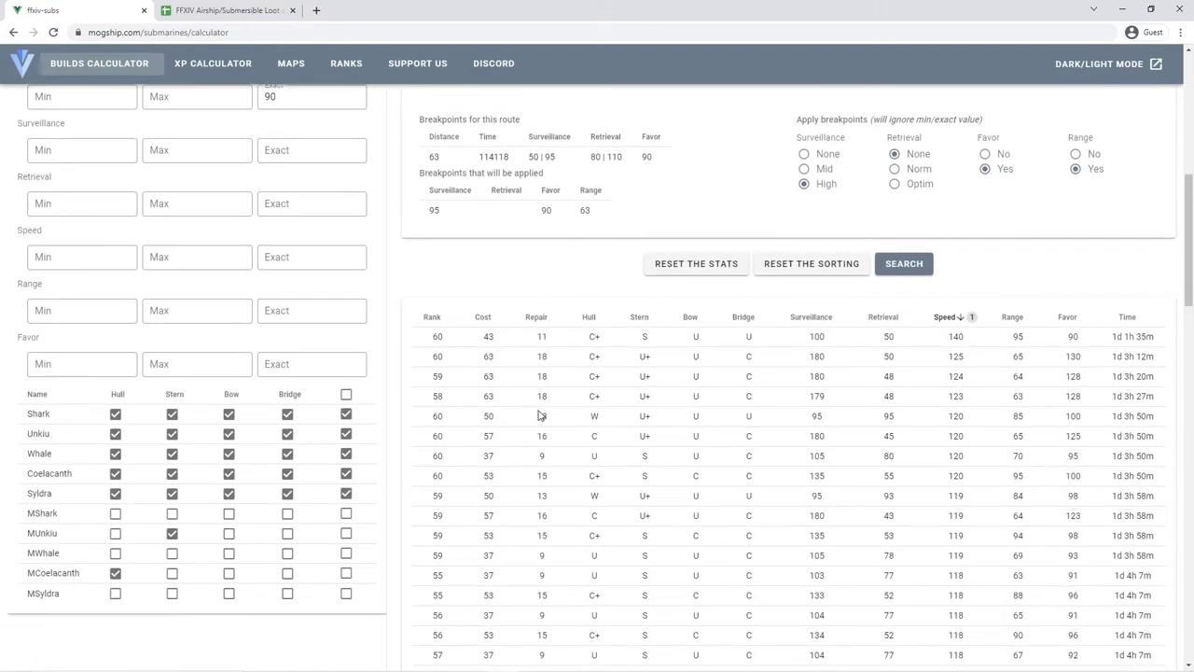
left_click(346, 331)
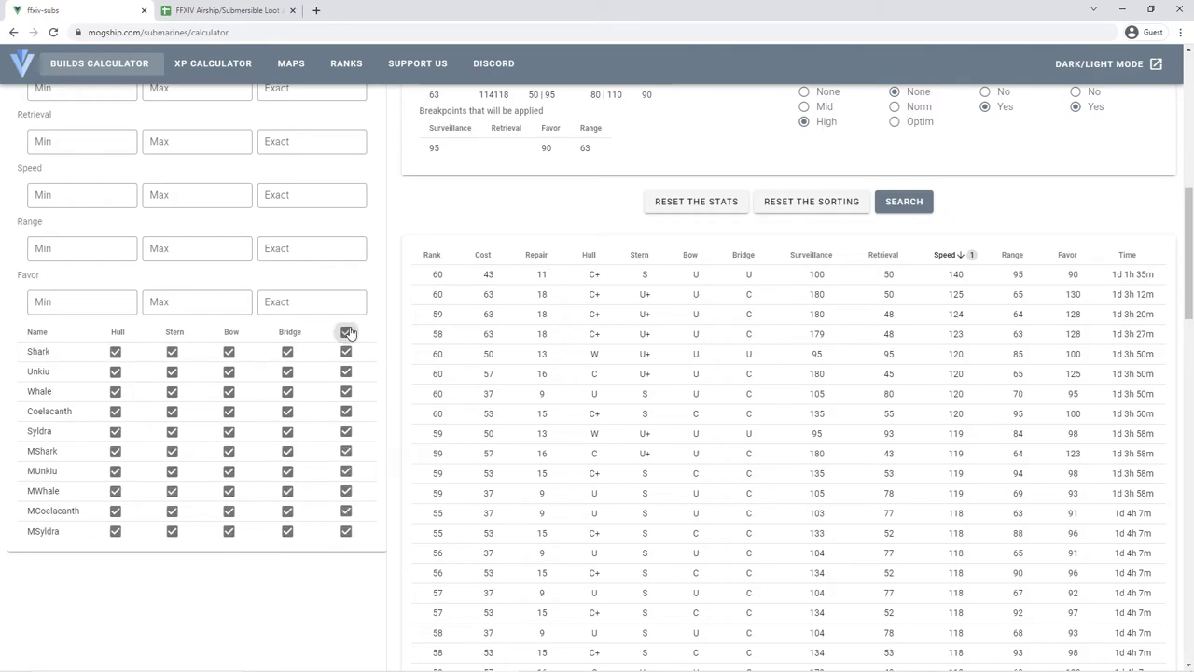
- Clear all selected sectors in the Deep-sea Site trip planner
scroll(370, 317, "up", 5)
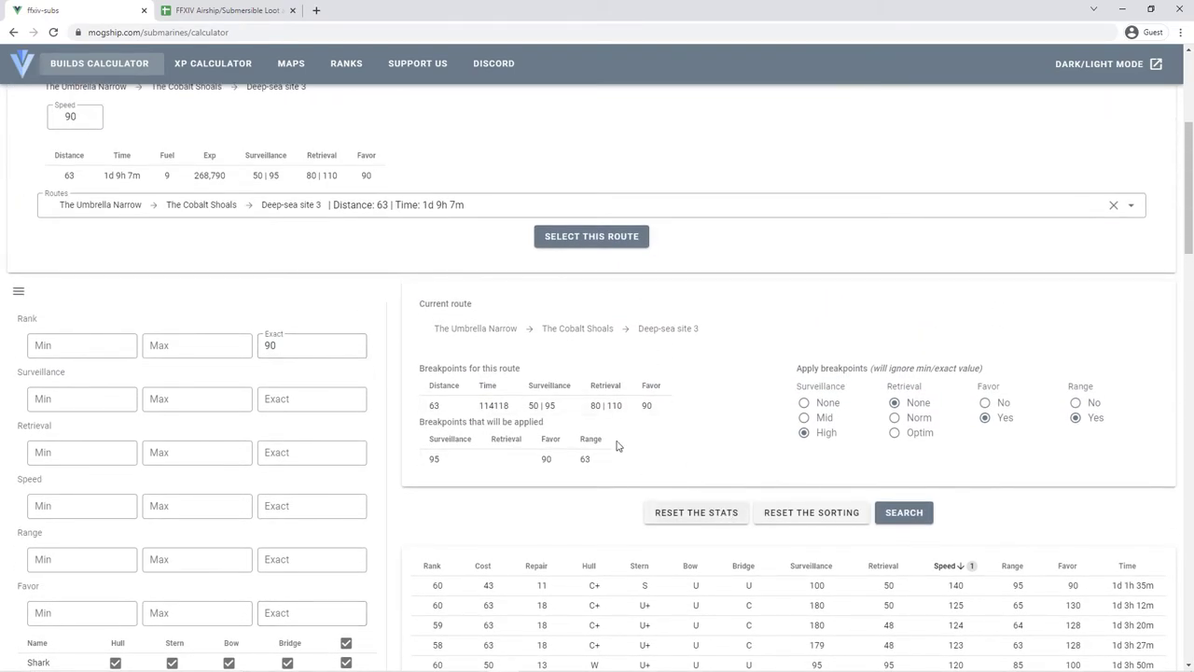
scroll(666, 416, "up", 2)
scroll(726, 374, "up", 1)
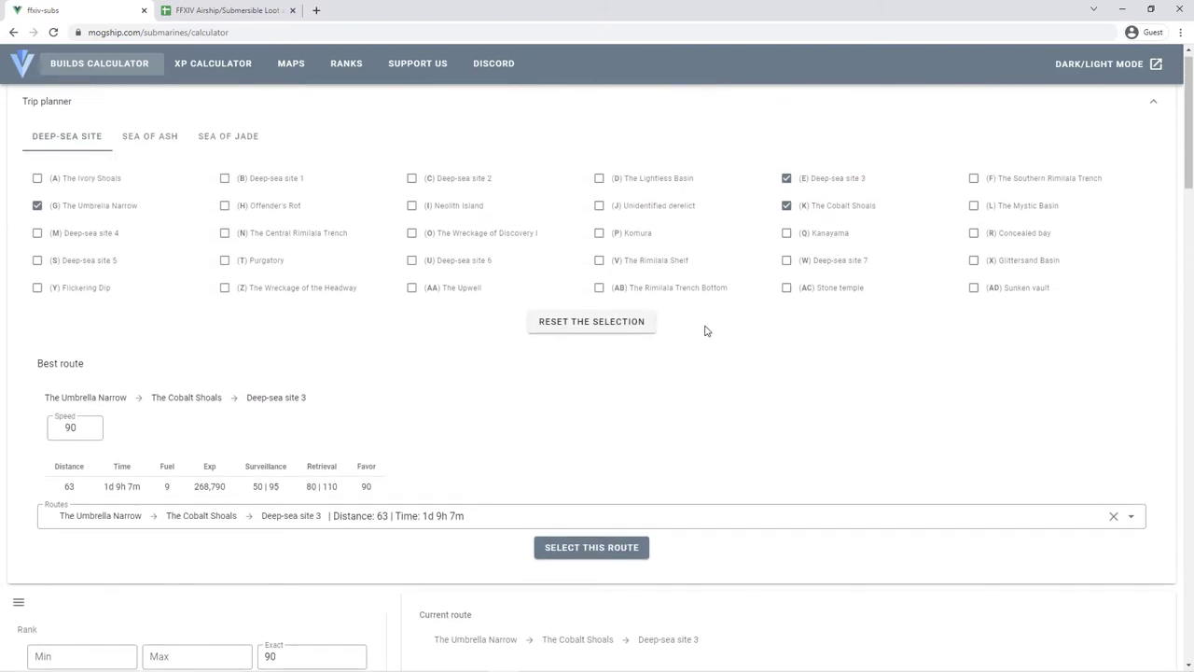
left_click(580, 323)
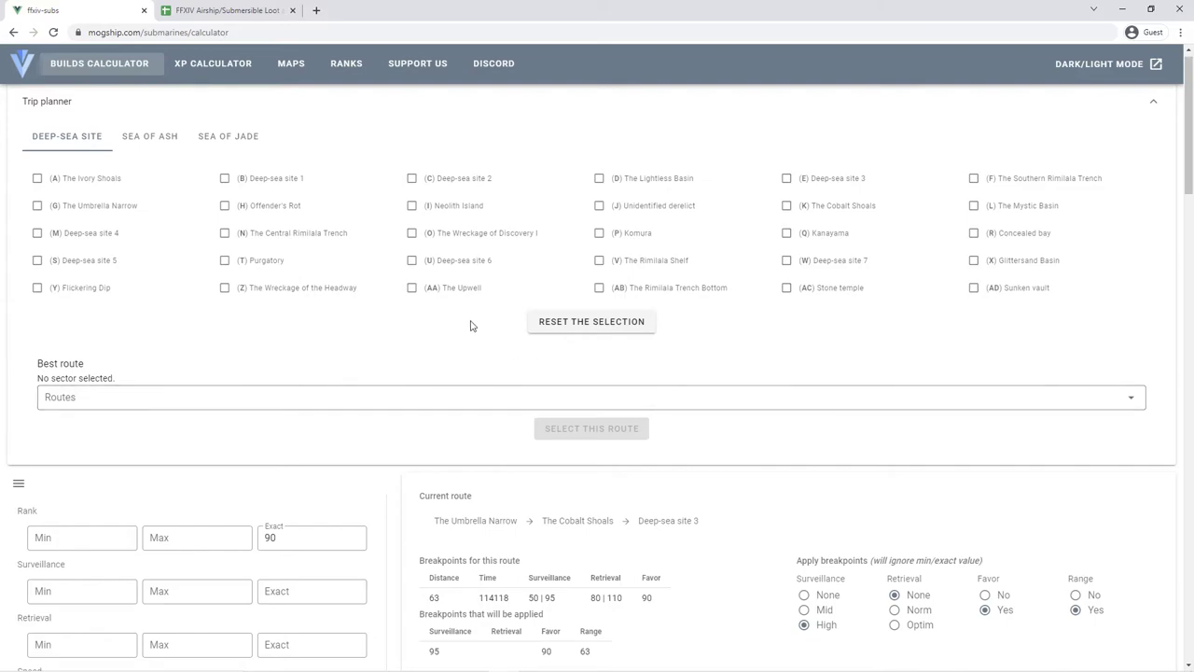
- Switch to the submersible loot spreadsheet and check the Tier 3 loot of the first two Sea of Ash sectors
left_click(210, 10)
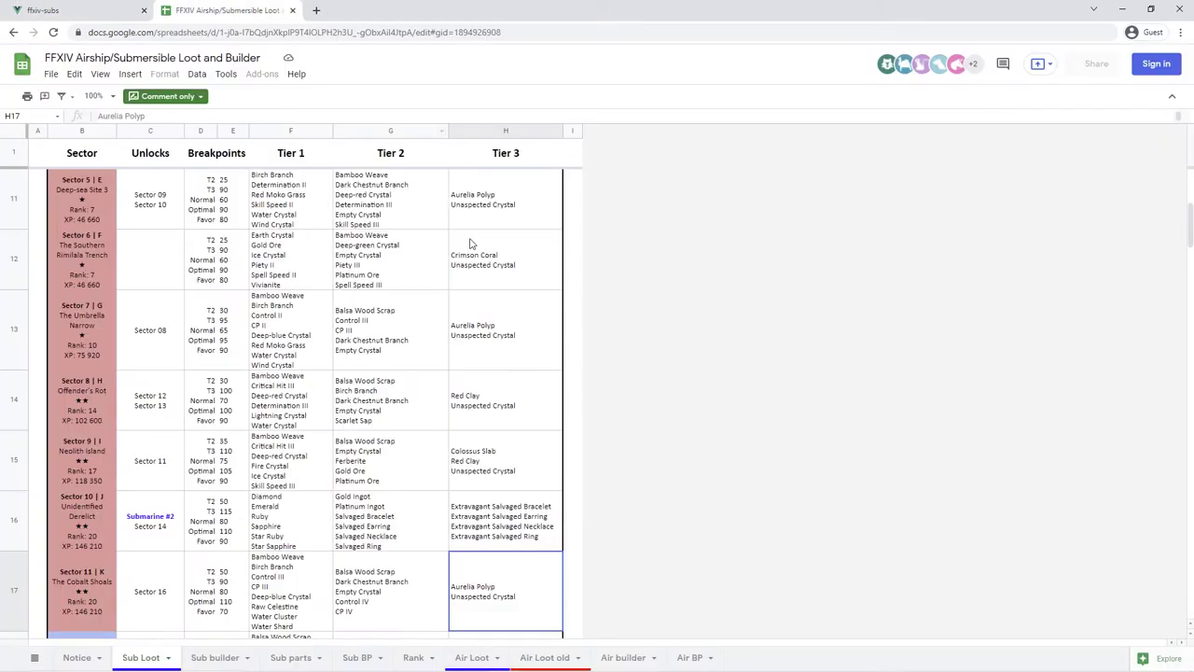
scroll(524, 404, "down", 5)
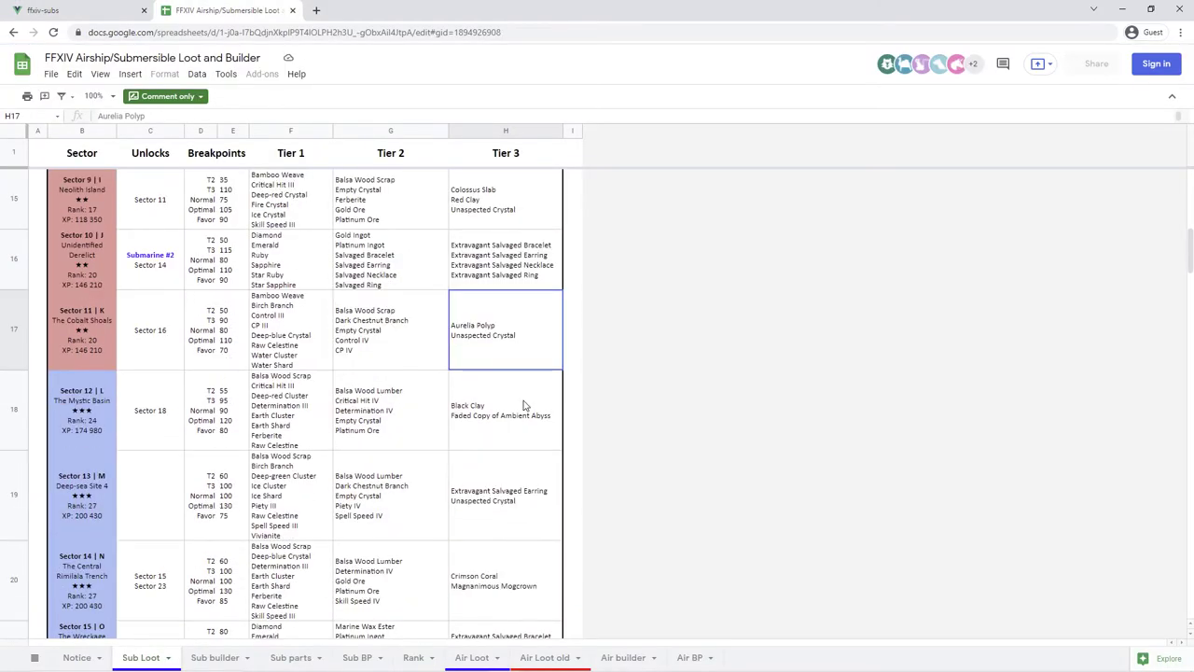
scroll(523, 405, "down", 10)
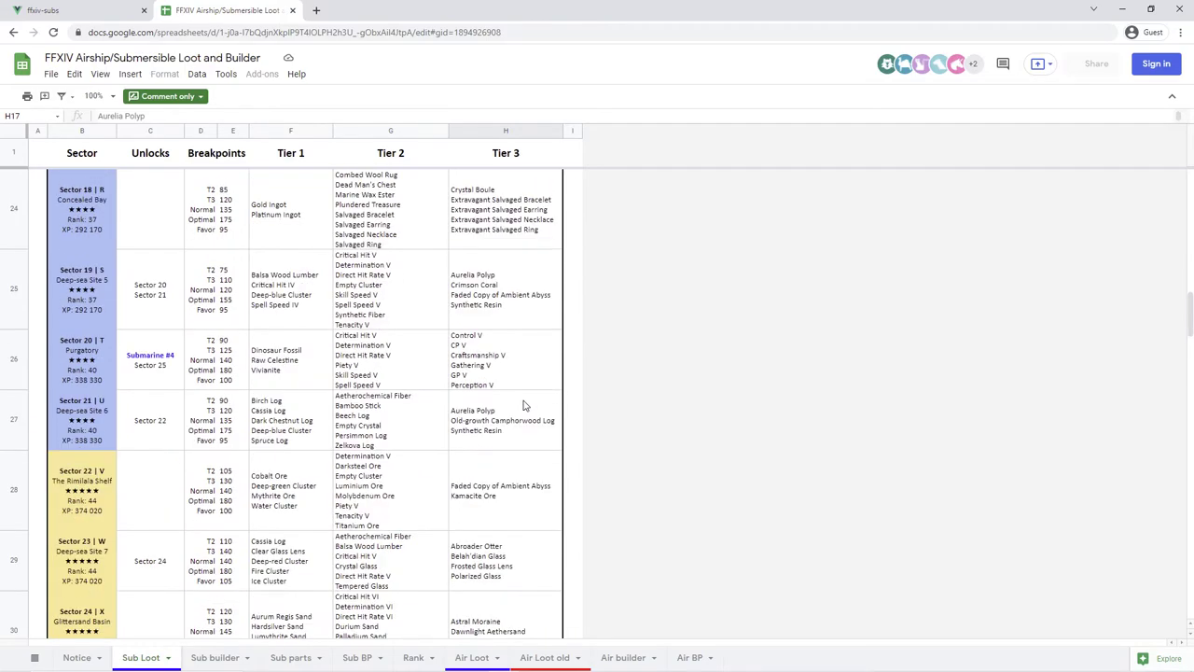
scroll(523, 405, "down", 1)
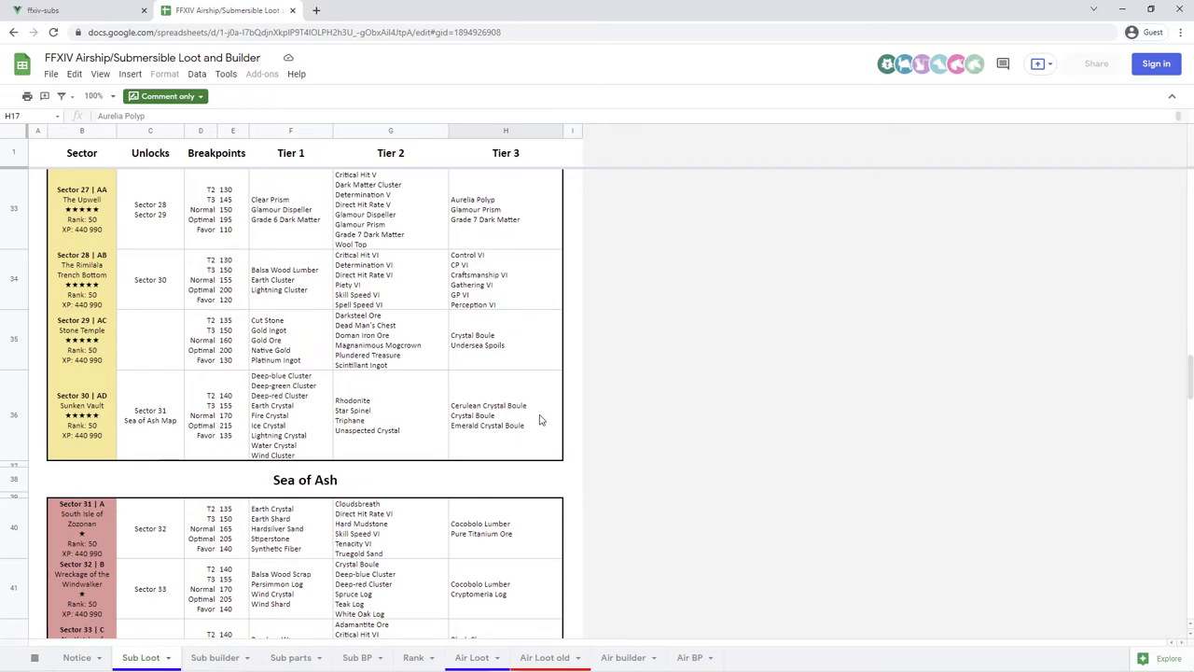
left_click(487, 577)
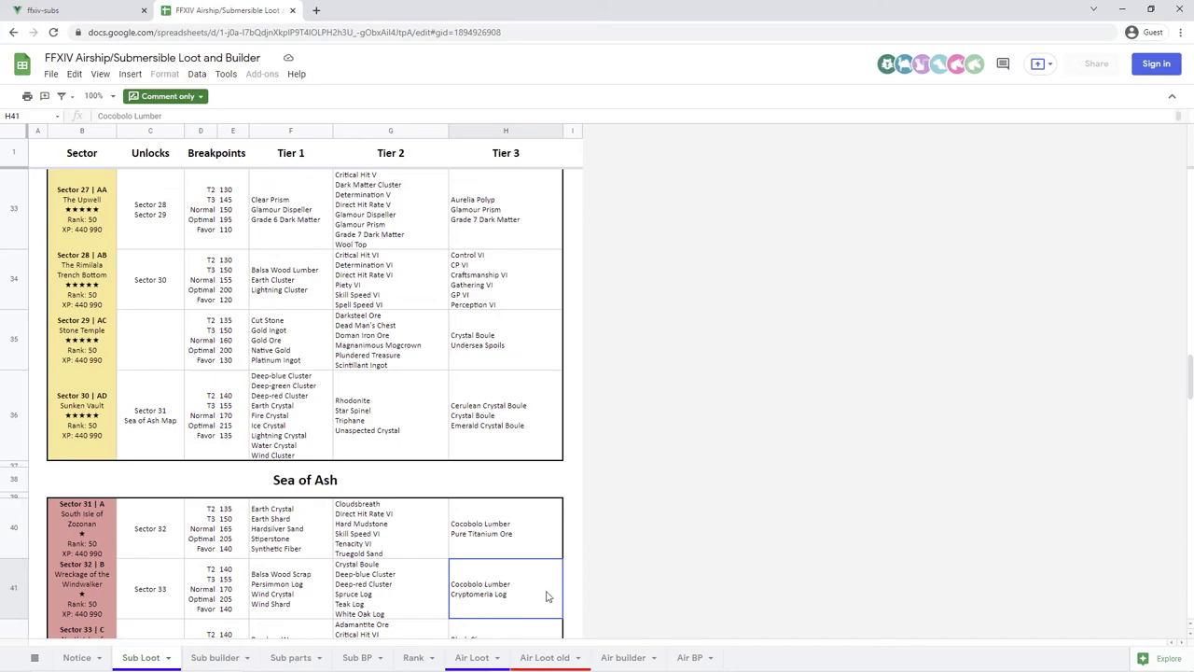
left_click(499, 534)
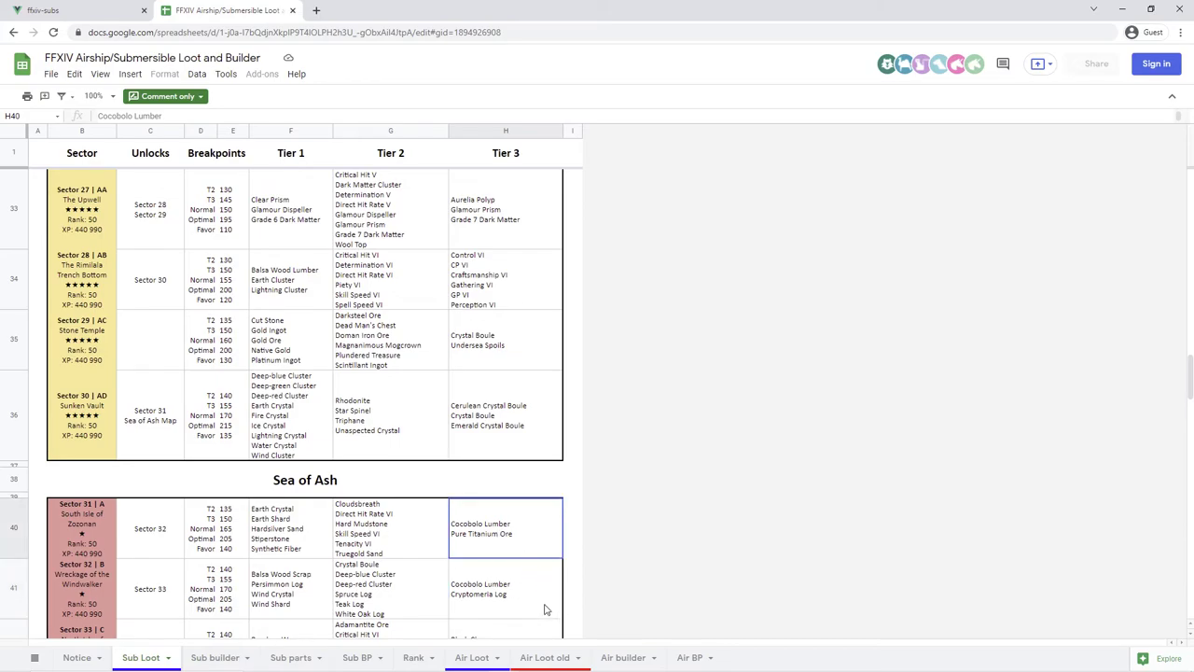
scroll(546, 609, "down", 2)
scroll(546, 609, "down", 1)
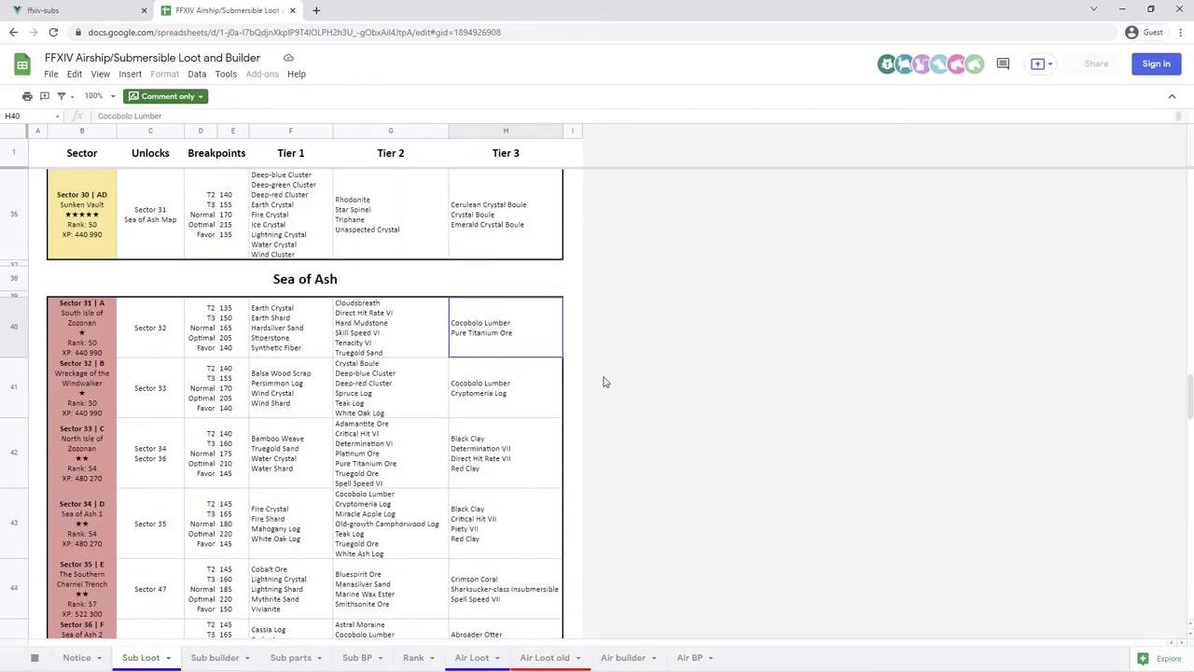
left_click(549, 397)
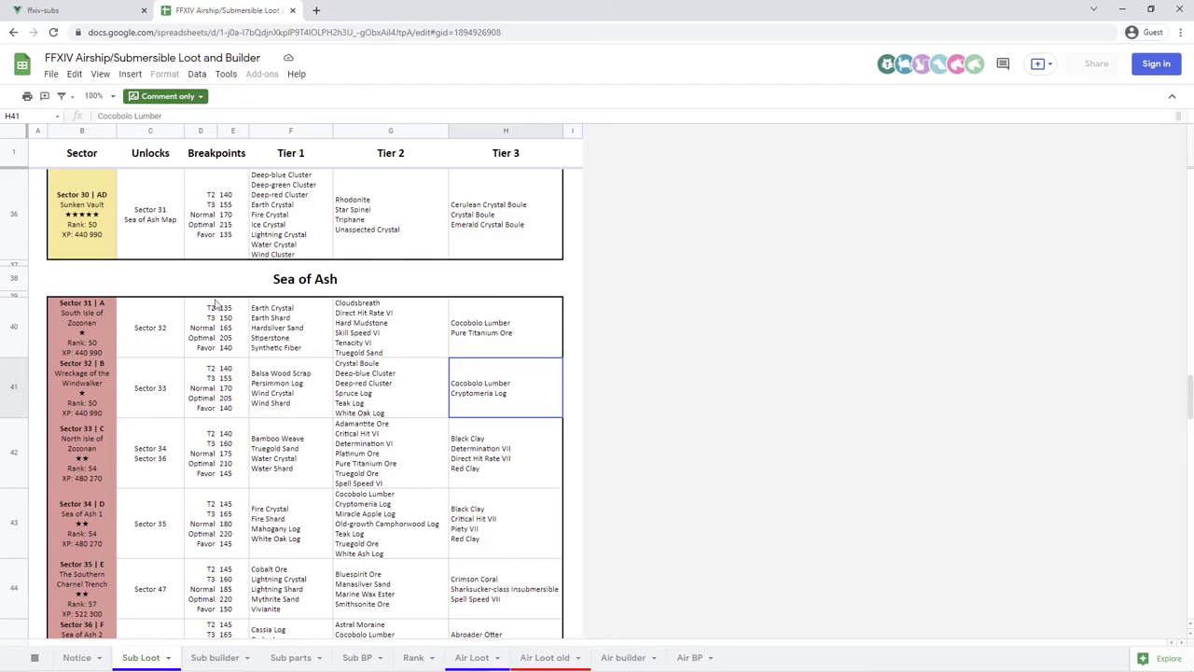
- Look through the Sea of Ash and Sea of Jade loot tables, then return to the Tier 3 loot of Wreckage of the Windwalker
scroll(407, 434, "down", 7)
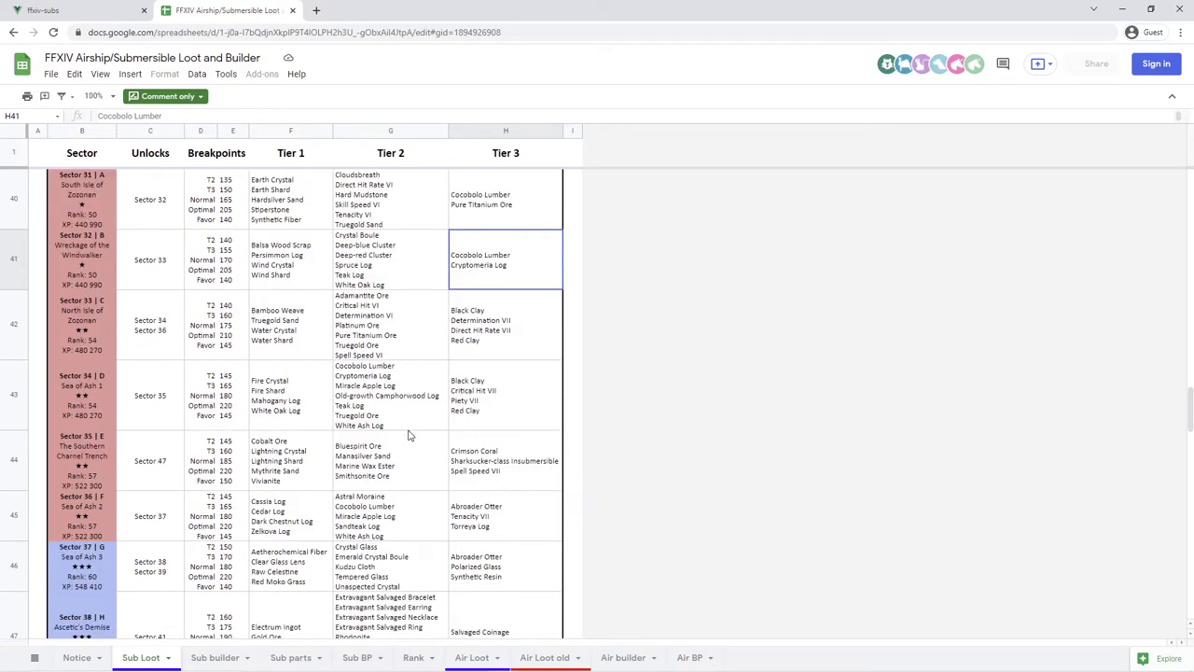
scroll(407, 435, "down", 10)
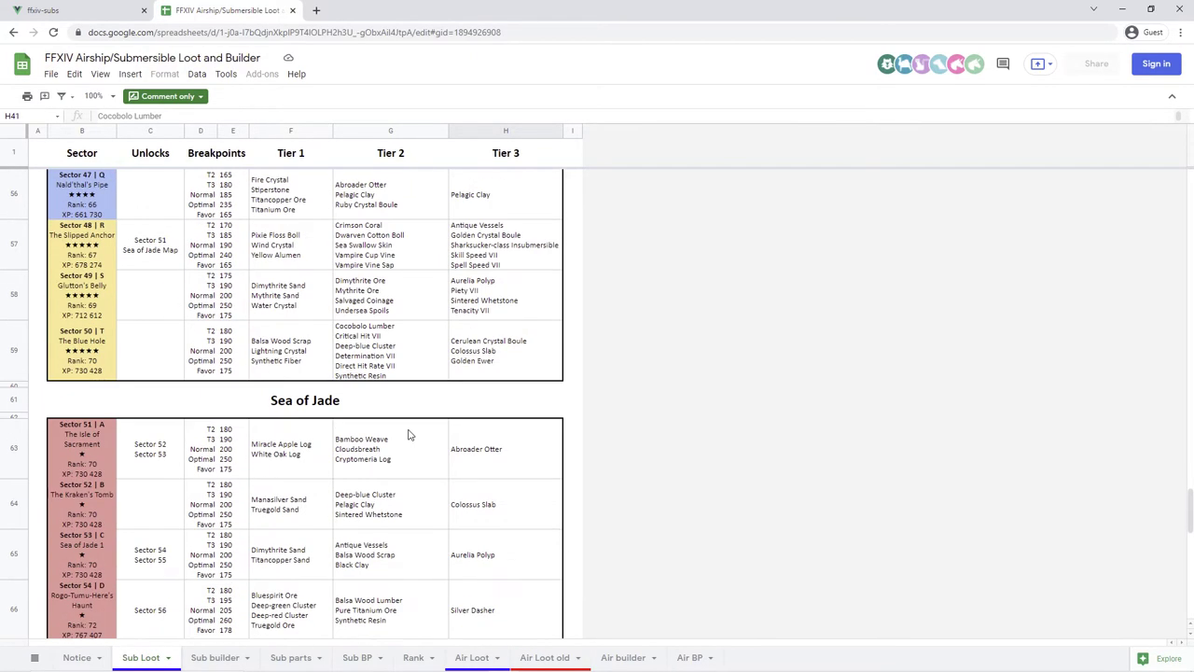
scroll(418, 439, "down", 1)
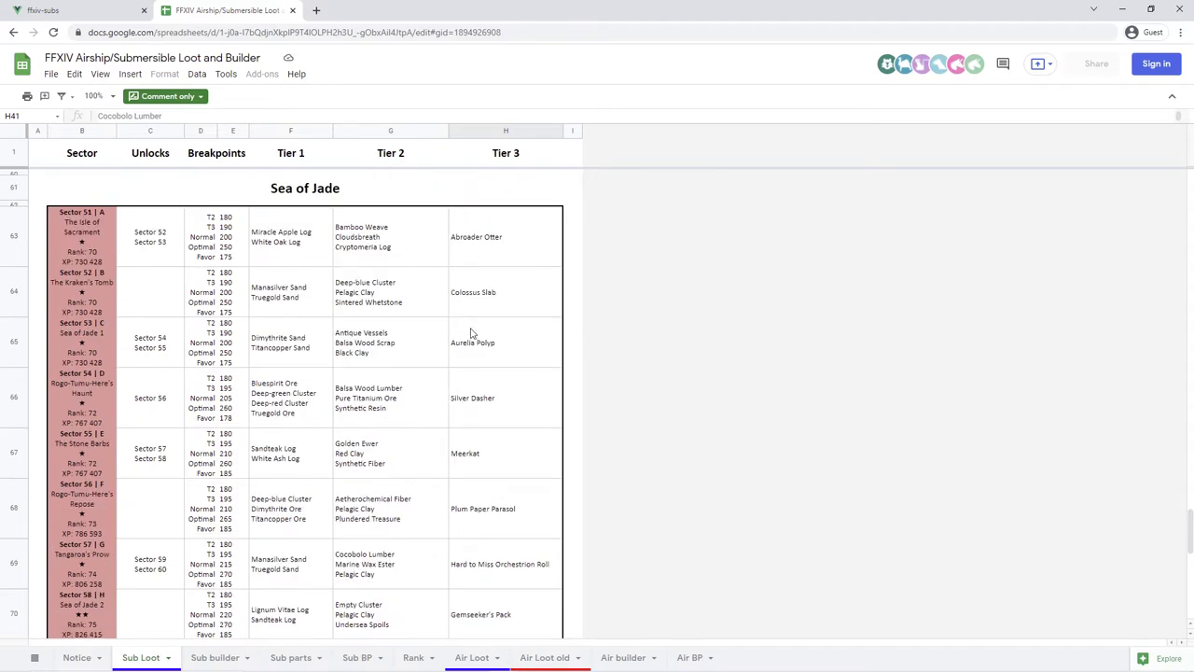
left_click(406, 250)
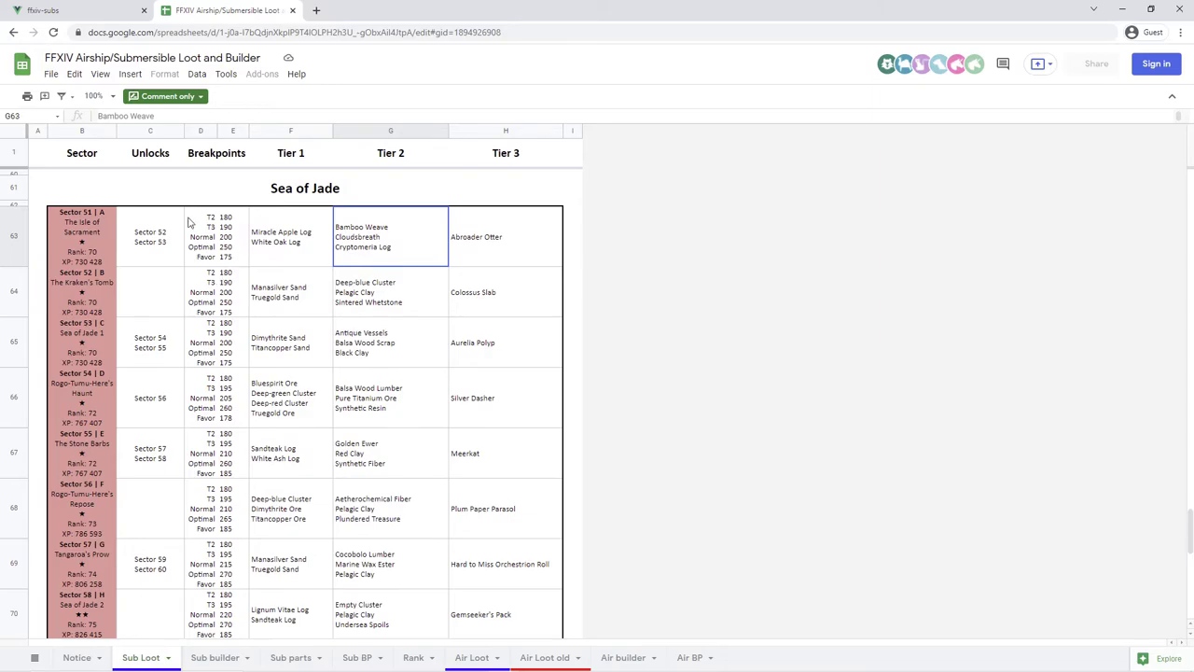
scroll(424, 349, "up", 15)
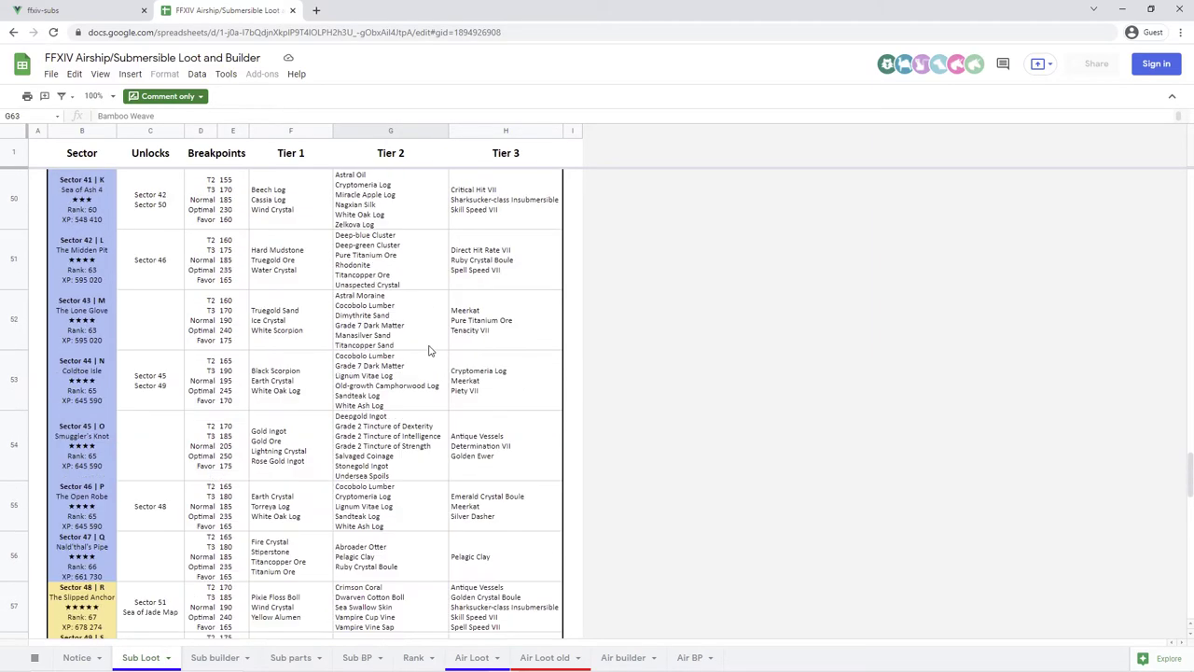
scroll(429, 350, "up", 10)
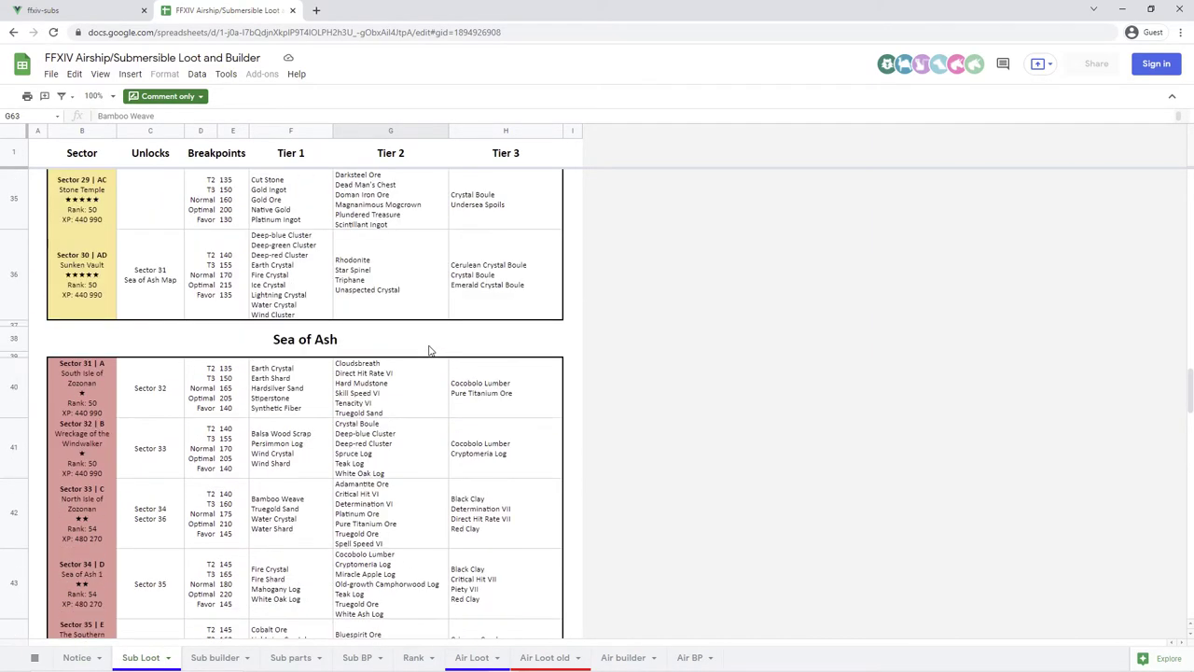
left_click(509, 451)
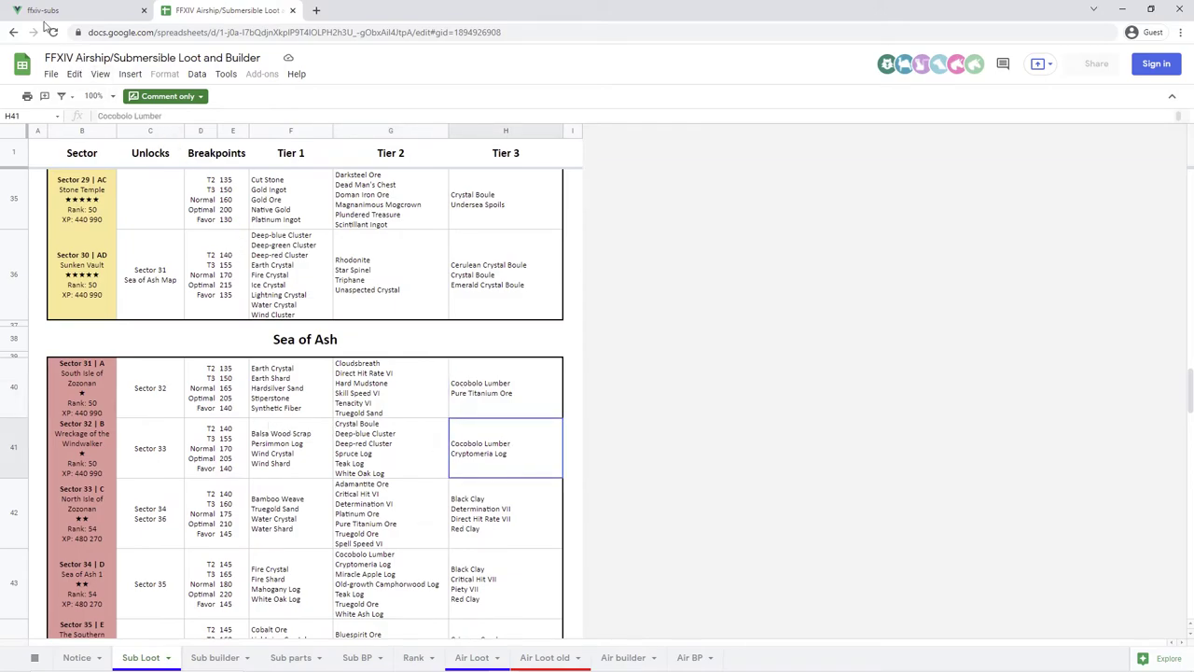
- Switch back to Mogship and set South Isle of Zozonan to Wreckage of the Windwalker in the Sea of Ash as the current route
left_click(46, 12)
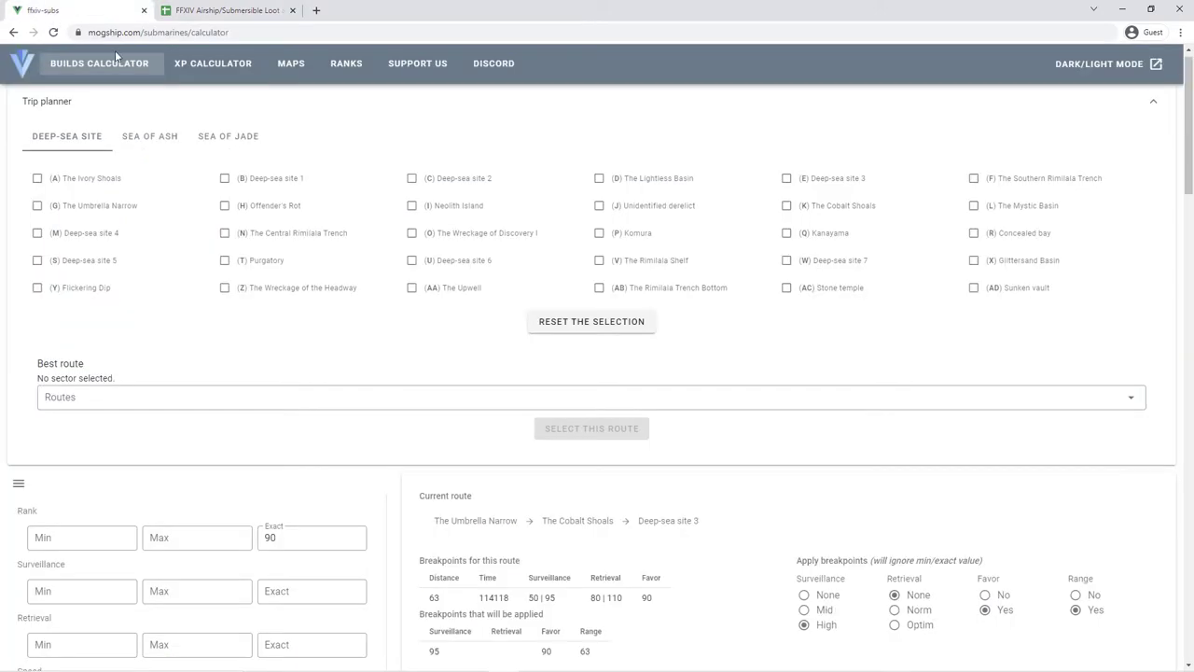
left_click(157, 145)
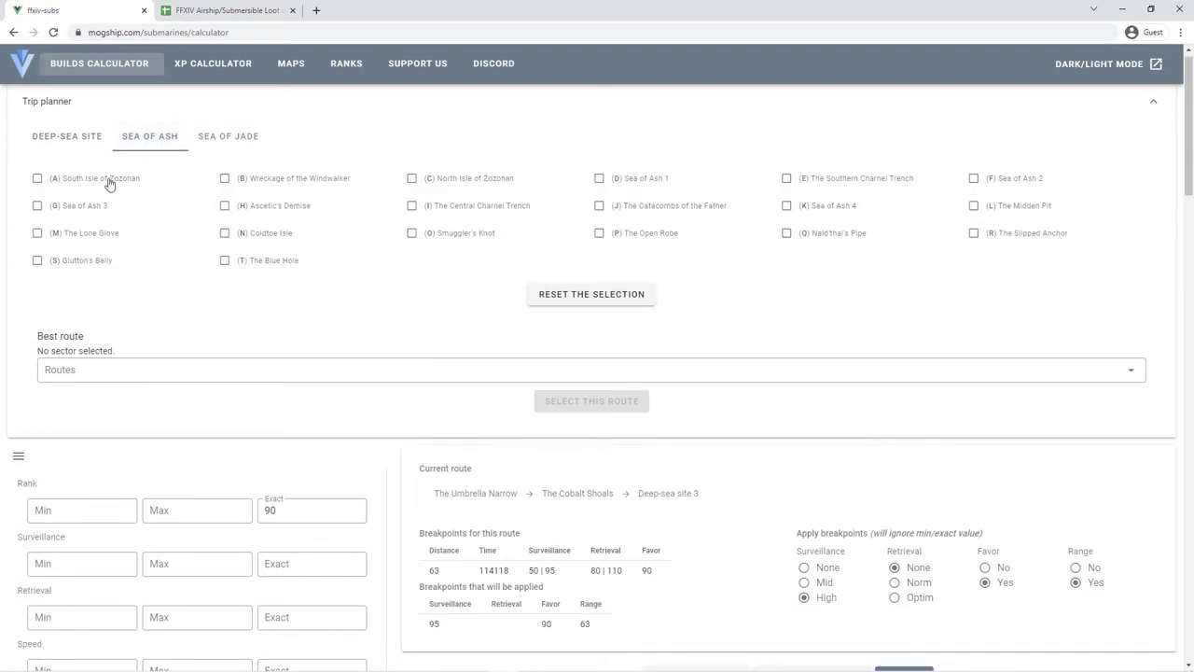
left_click(109, 183)
left_click(312, 181)
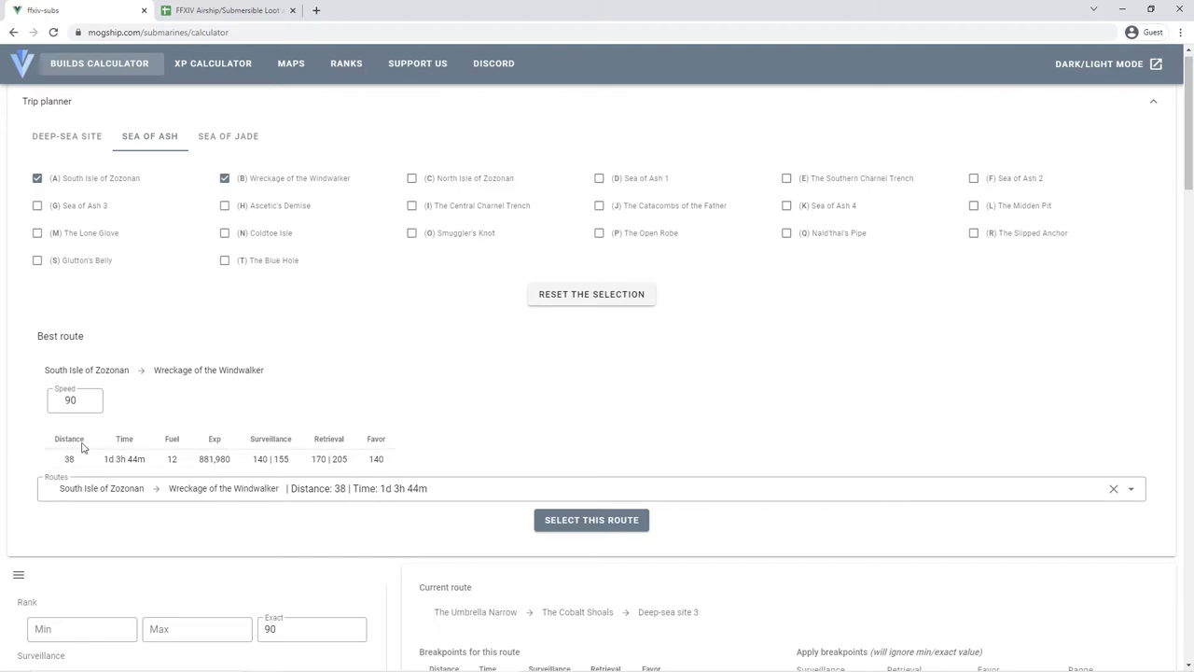
left_click(598, 527)
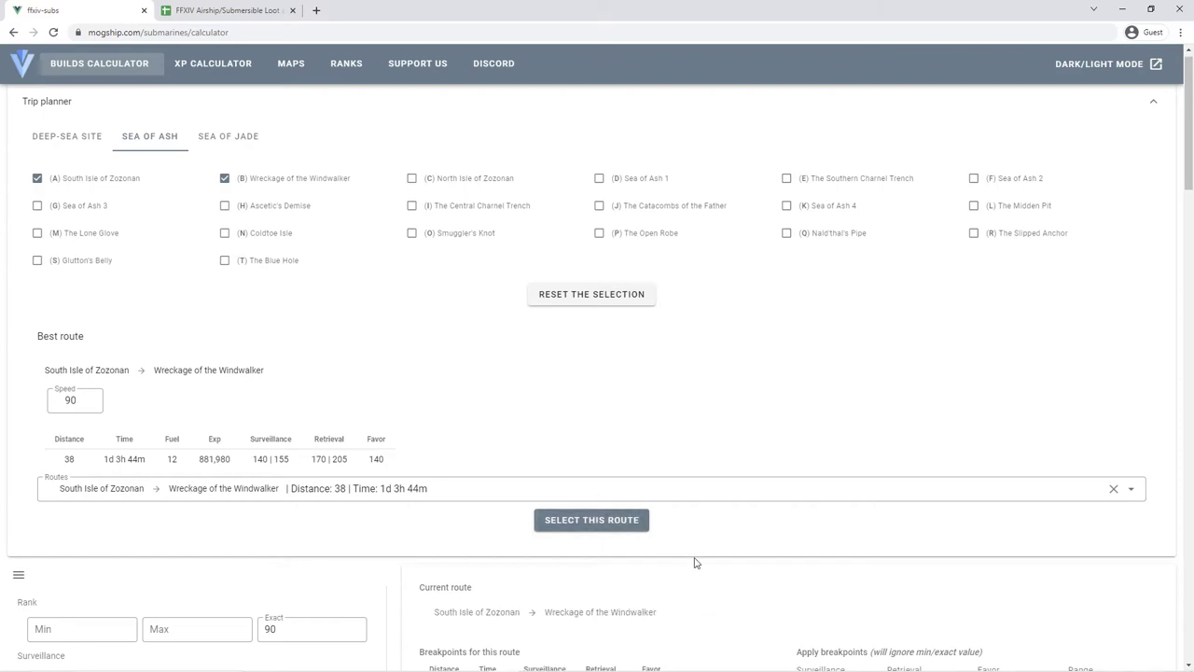
- Apply the High surveillance, Optim retrieval and favor breakpoints to the current route and search for matching builds
scroll(696, 563, "down", 3)
scroll(695, 562, "down", 2)
scroll(546, 448, "up", 2)
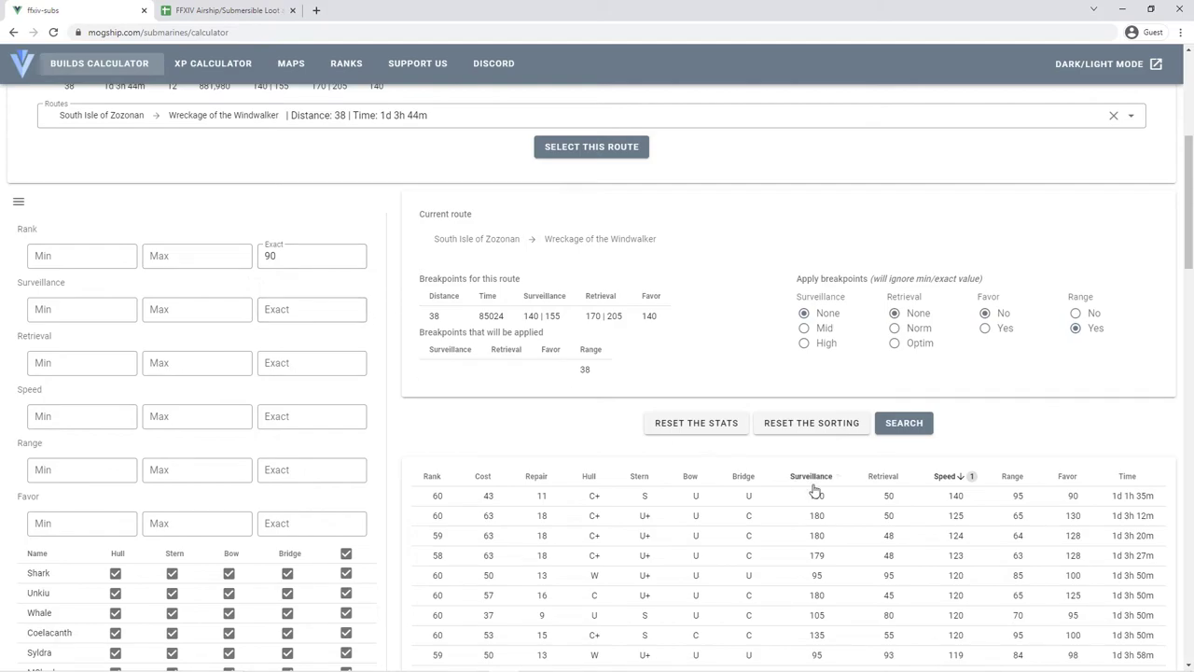
left_click(806, 345)
left_click(901, 345)
left_click(987, 330)
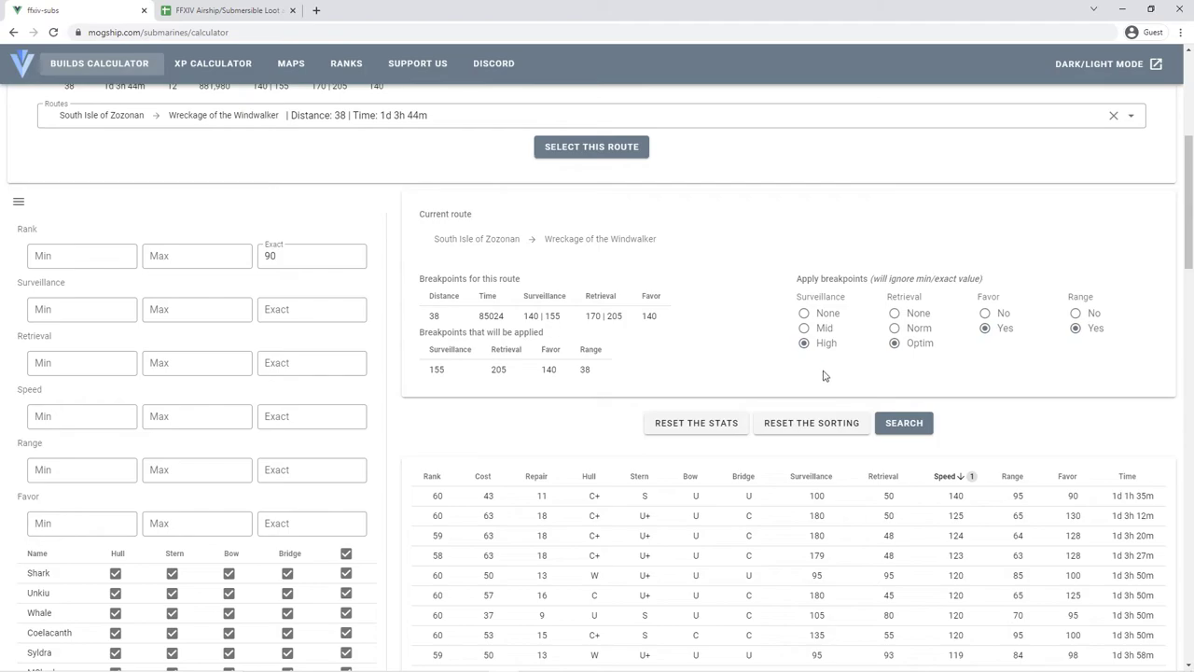
left_click(913, 429)
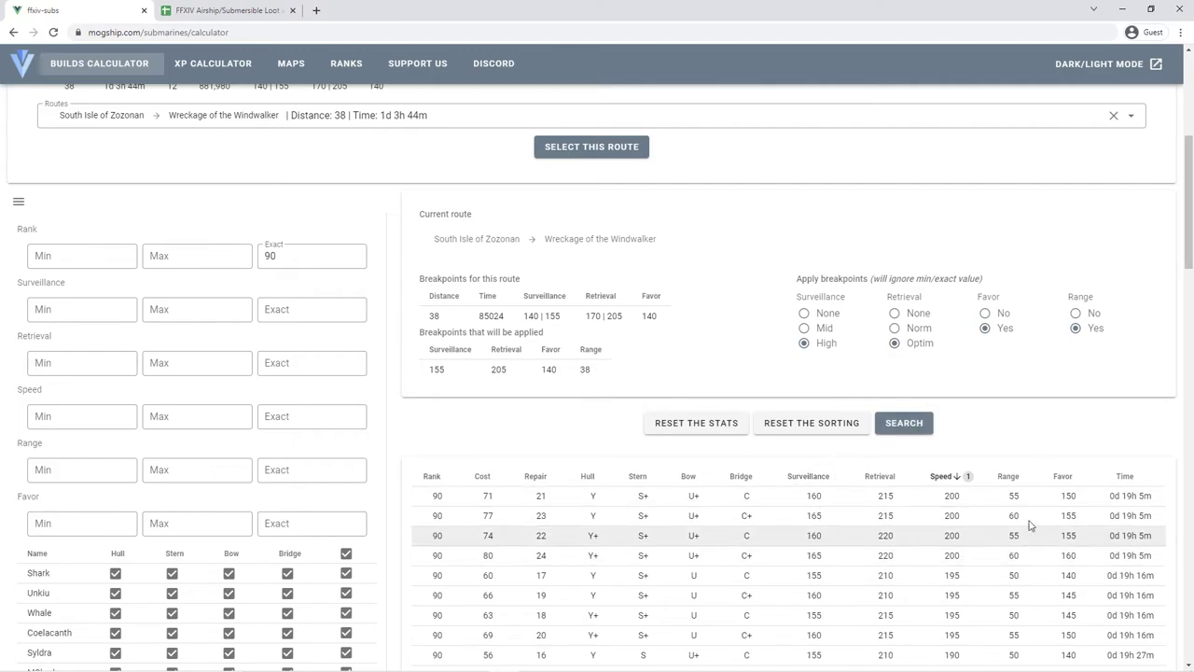
- Examine the rank 90 build results, comparing their parts, stats and trip times
scroll(757, 458, "down", 2)
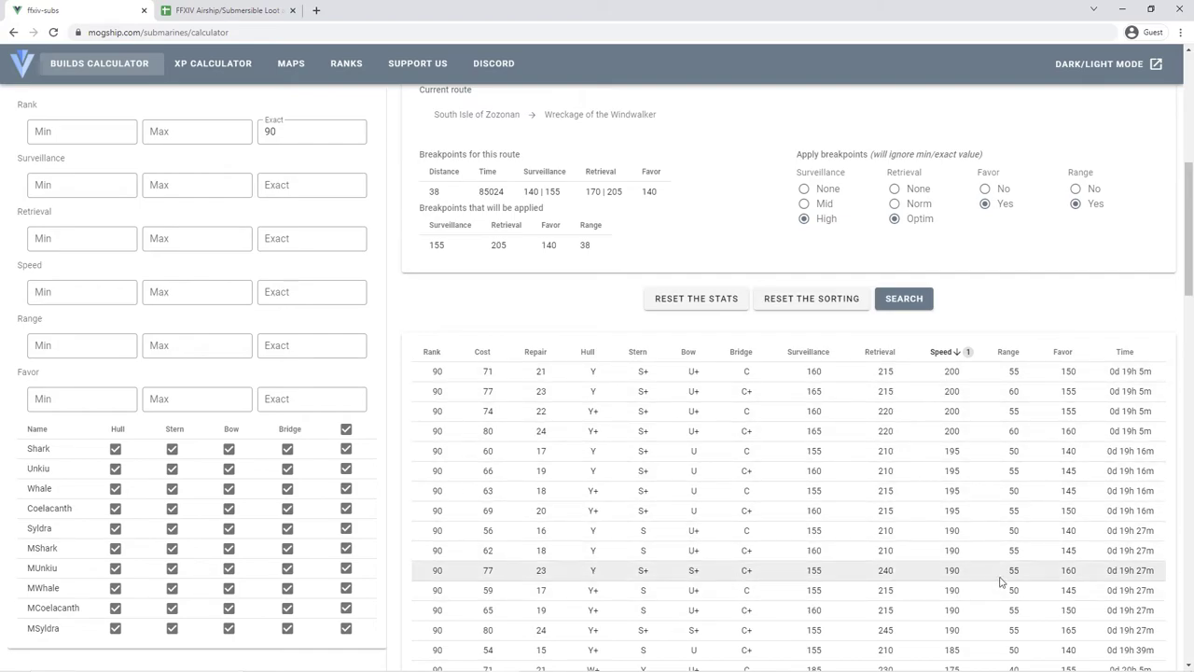
scroll(996, 578, "down", 2)
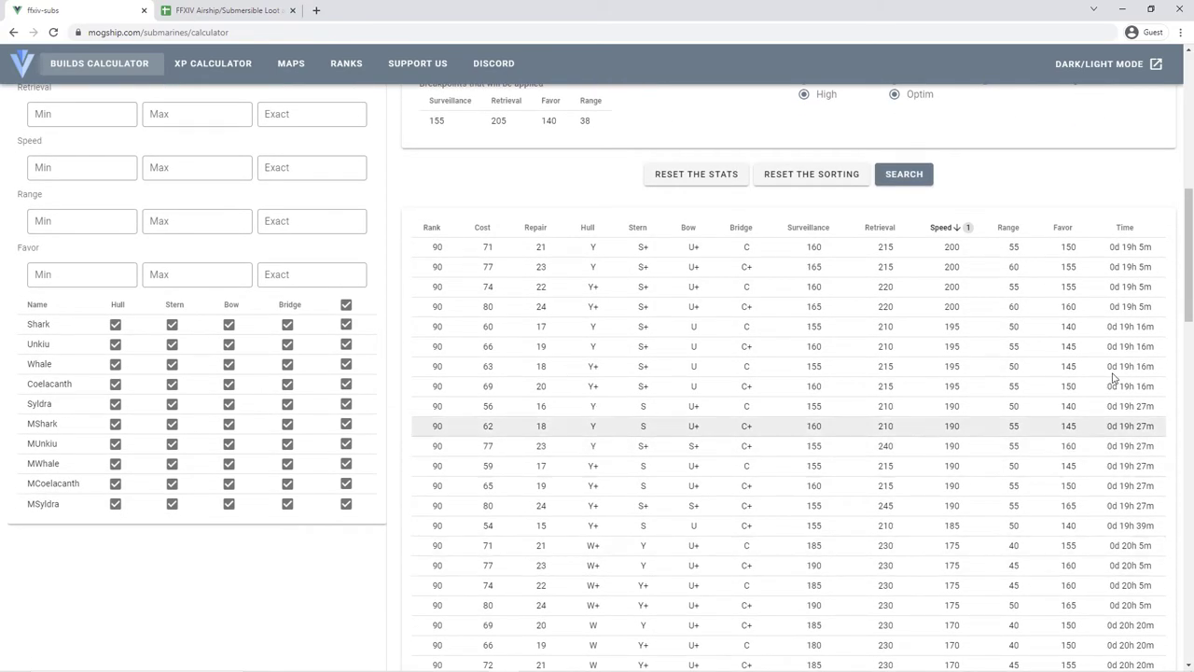
scroll(1030, 586, "down", 2)
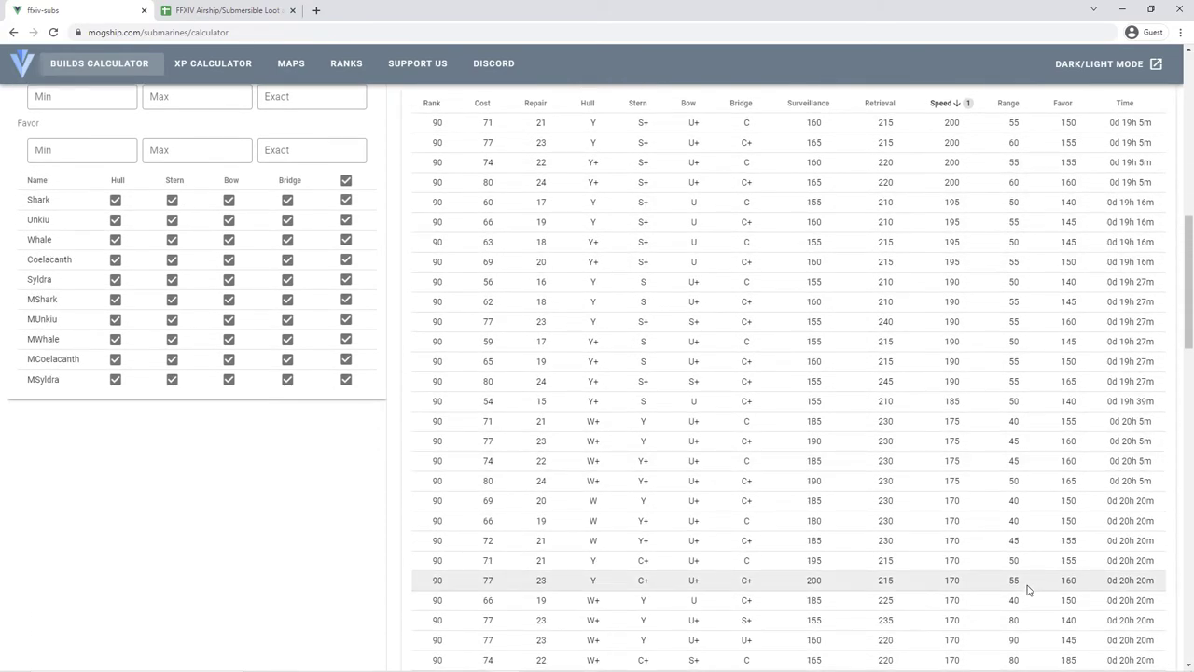
scroll(1005, 519, "up", 2)
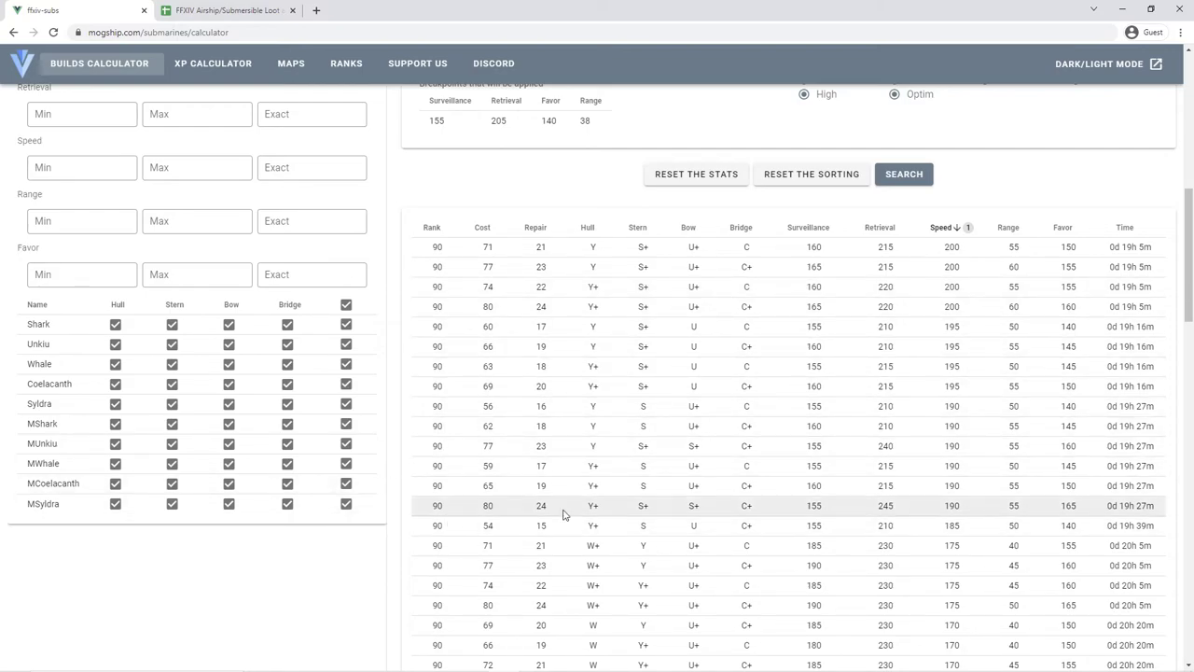
scroll(1085, 554, "down", 12)
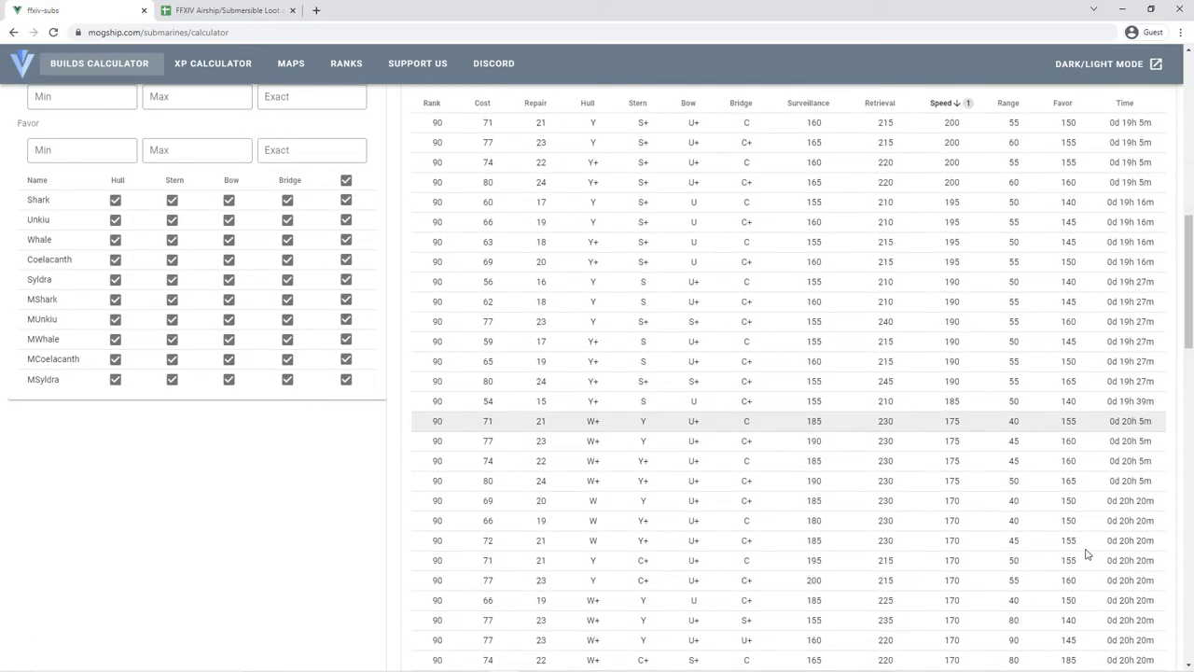
scroll(1085, 555, "up", 3)
scroll(1085, 554, "up", 10)
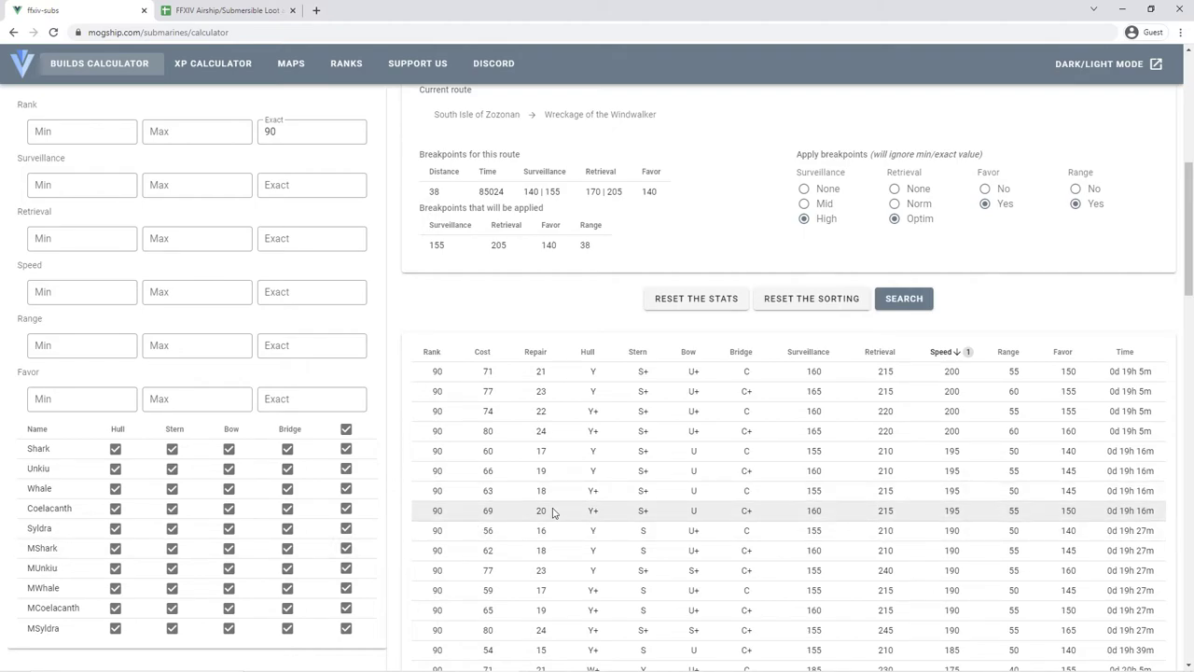
- Exclude all MShark, MUnkiu, MWhale, MCoelacanth and MSyldra parts and rerun the search for the South Isle of Zozonan route
left_click(350, 553)
left_click(349, 570)
left_click(350, 589)
left_click(350, 609)
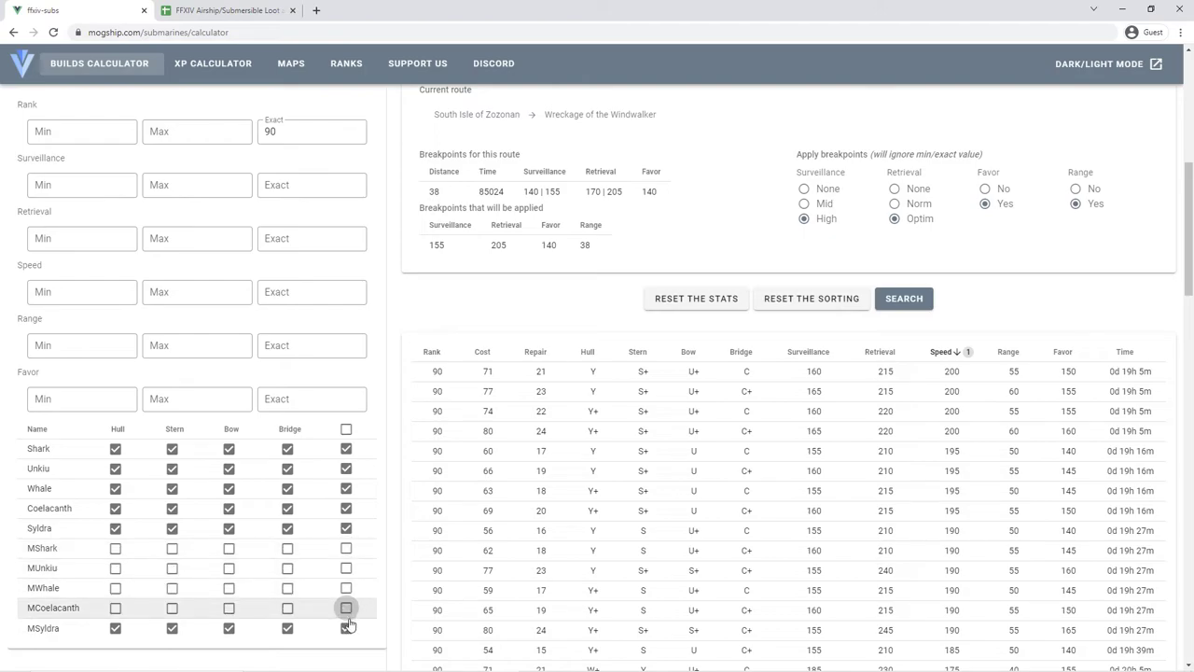
left_click(346, 628)
left_click(917, 302)
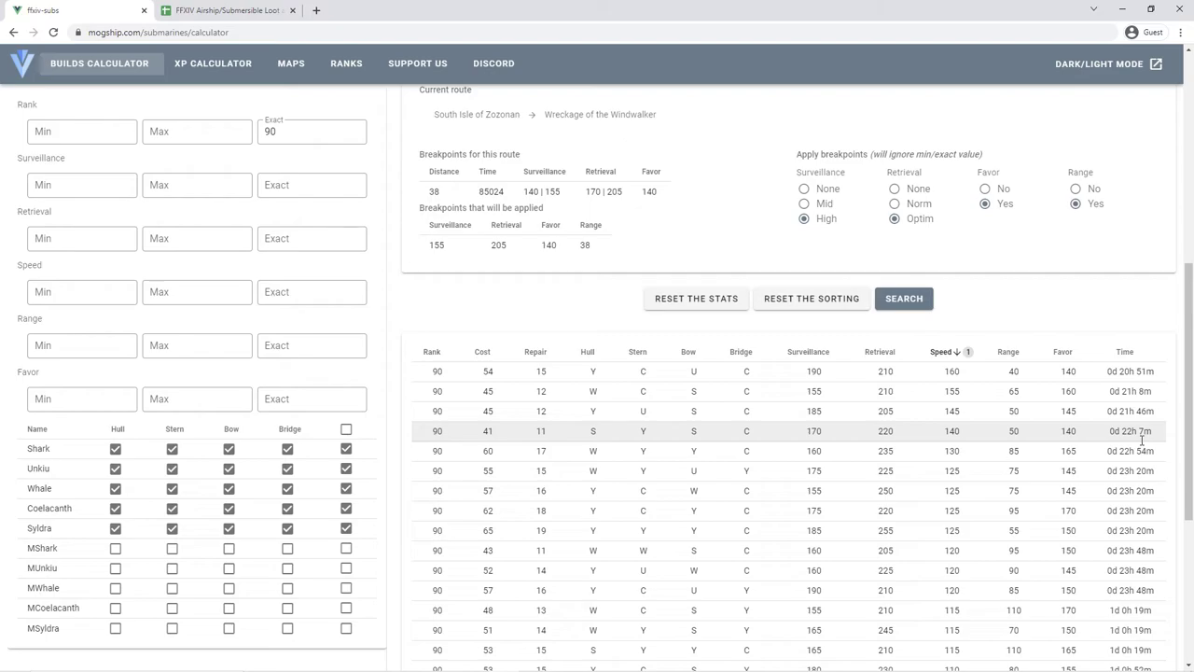
- Re-enable every submarine part for the build search and clear the selected Sea of Ash sectors in the trip planner
left_click(358, 432)
scroll(684, 386, "up", 2)
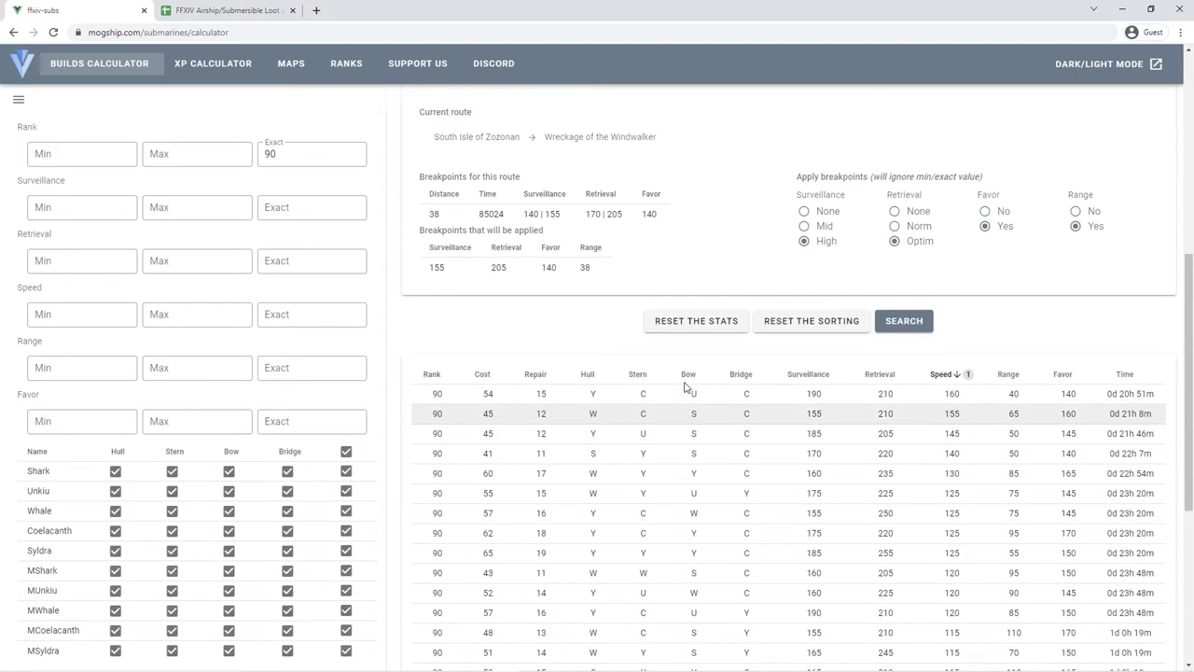
scroll(685, 386, "up", 4)
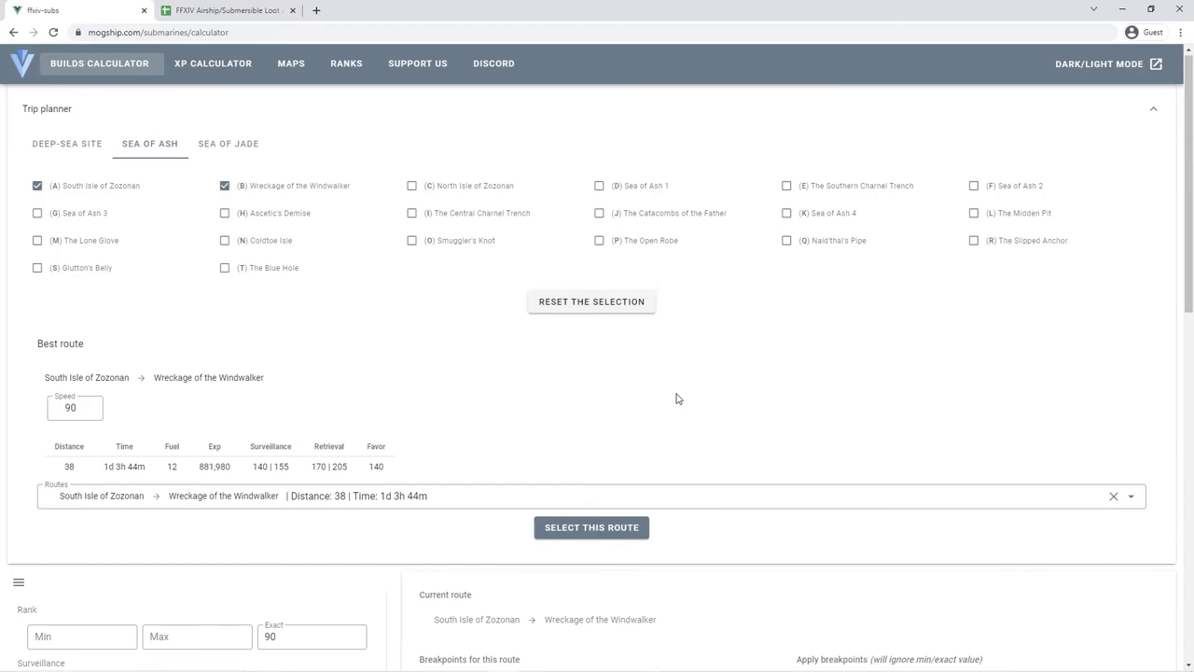
left_click(571, 319)
scroll(640, 525, "down", 3)
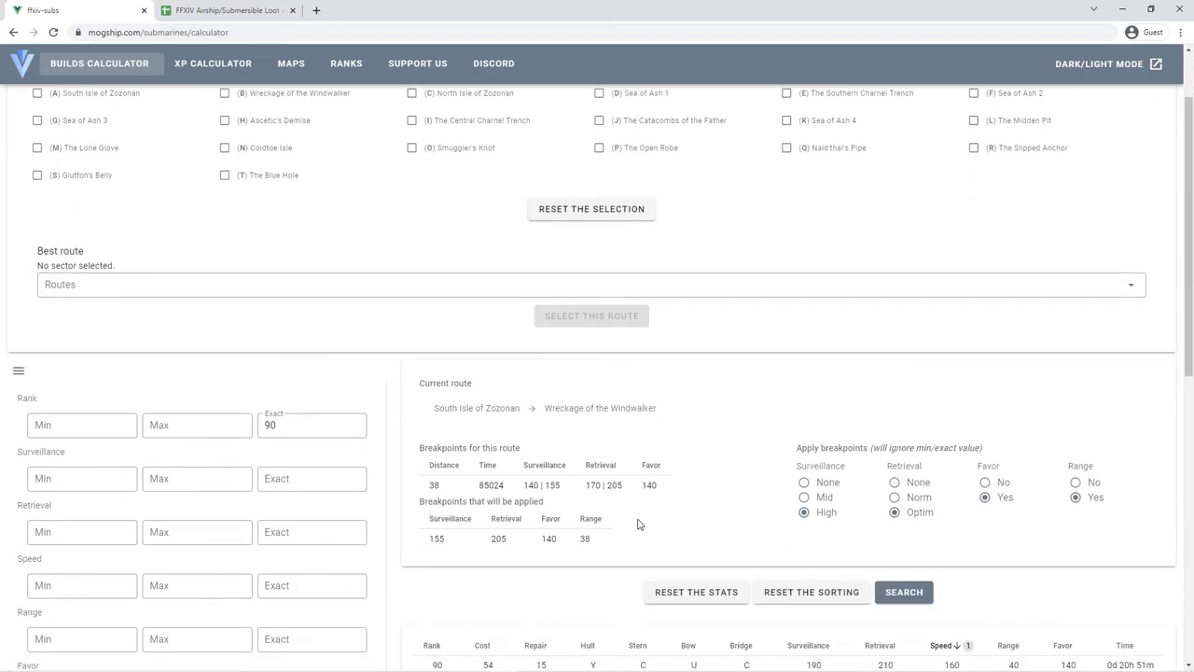
scroll(641, 523, "down", 1)
scroll(640, 523, "up", 3)
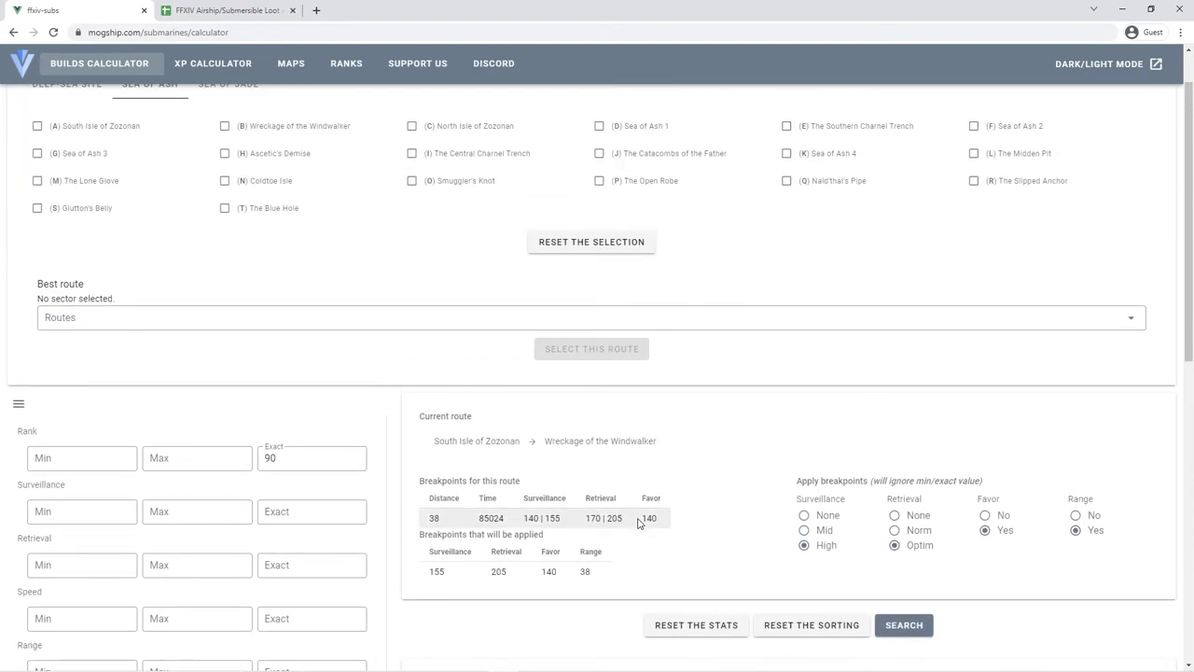
scroll(512, 253, "up", 1)
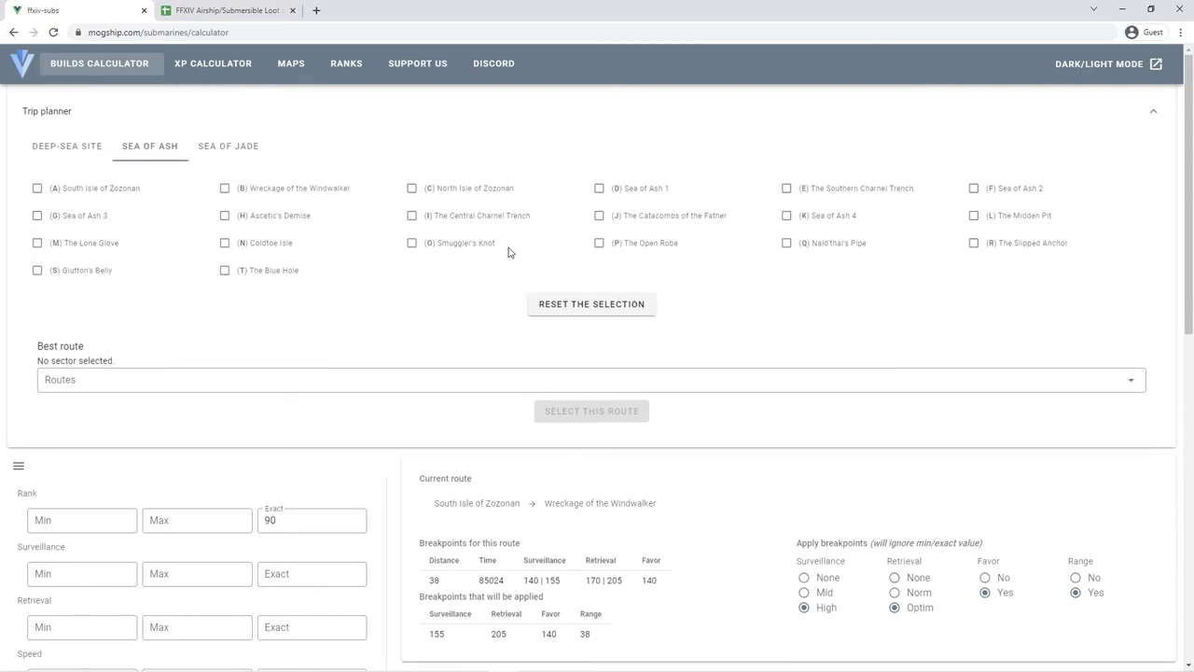
- Show the Sea of Jade sectors in the trip planner and examine the loot spreadsheet's Tier 3 items for Wyrm's Rest, Sea of Jade 6 and The Devil's Crypt
left_click(231, 148)
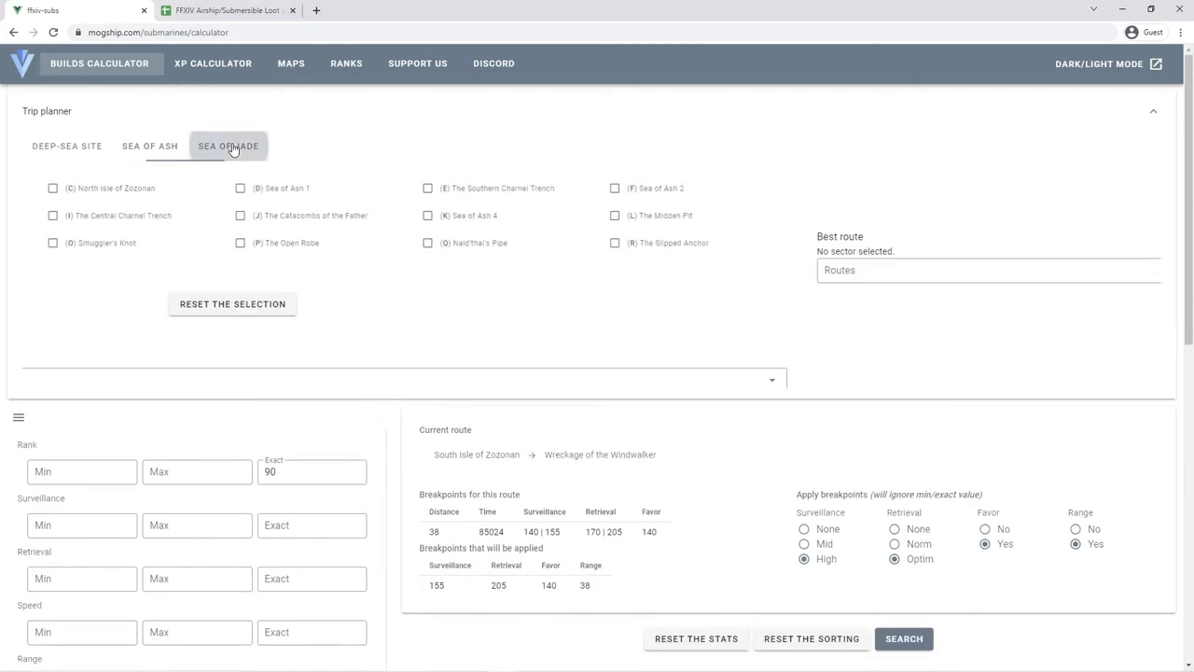
left_click(213, 21)
scroll(475, 473, "down", 10)
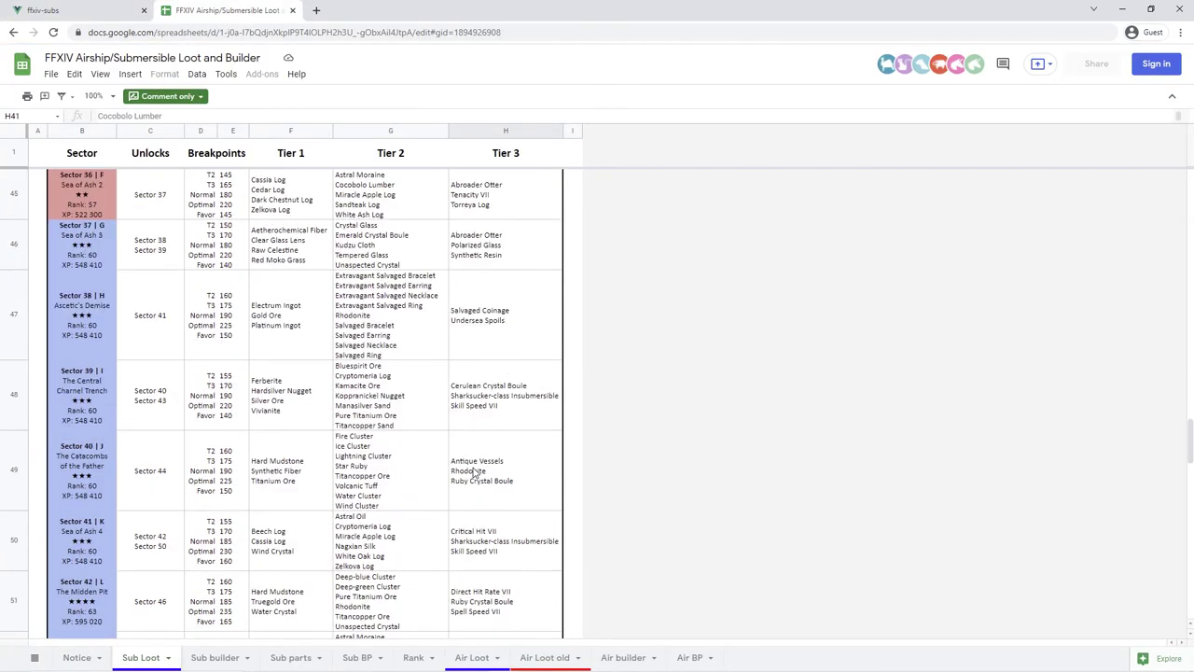
scroll(473, 473, "down", 12)
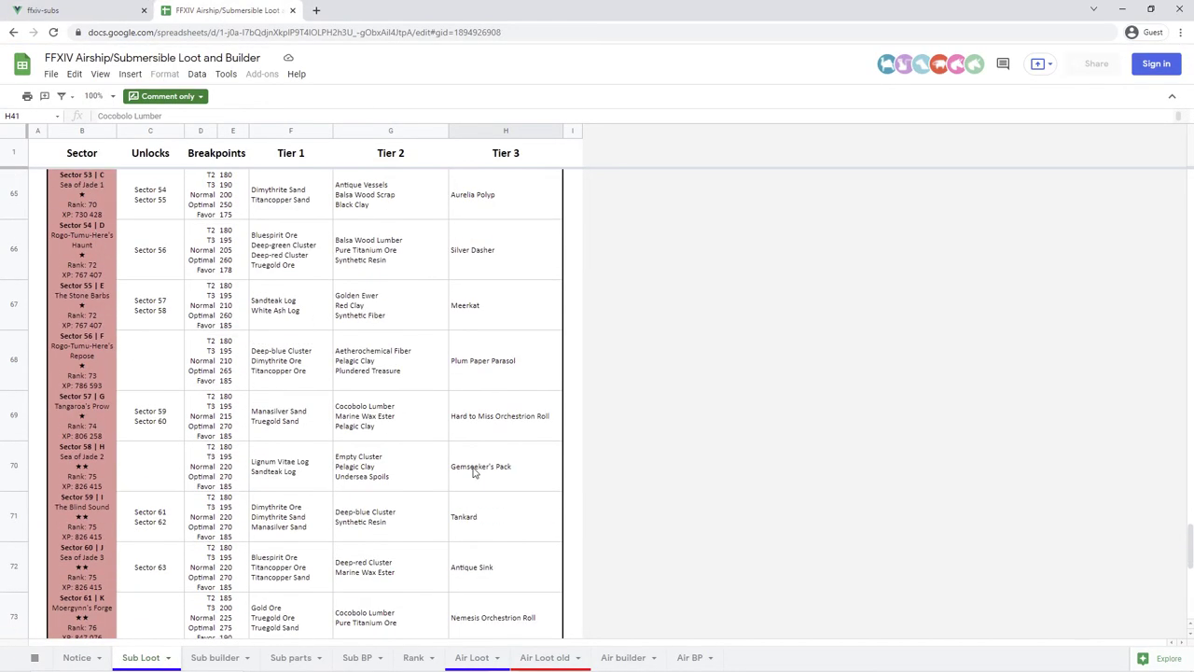
scroll(473, 473, "down", 5)
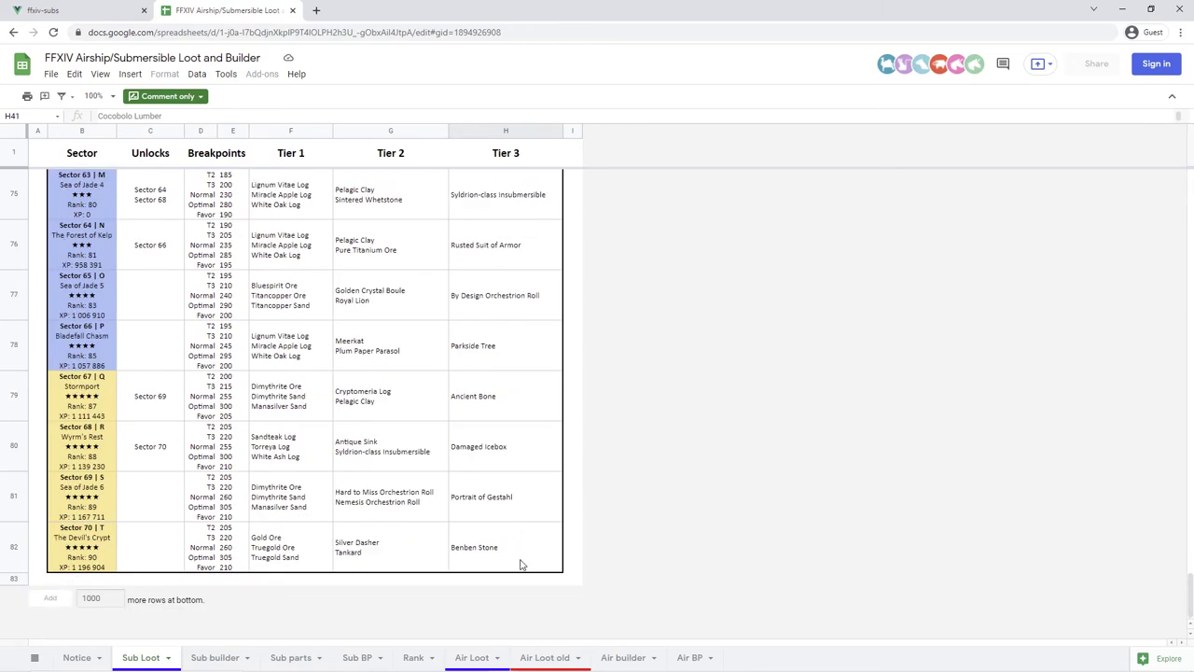
left_click(523, 564)
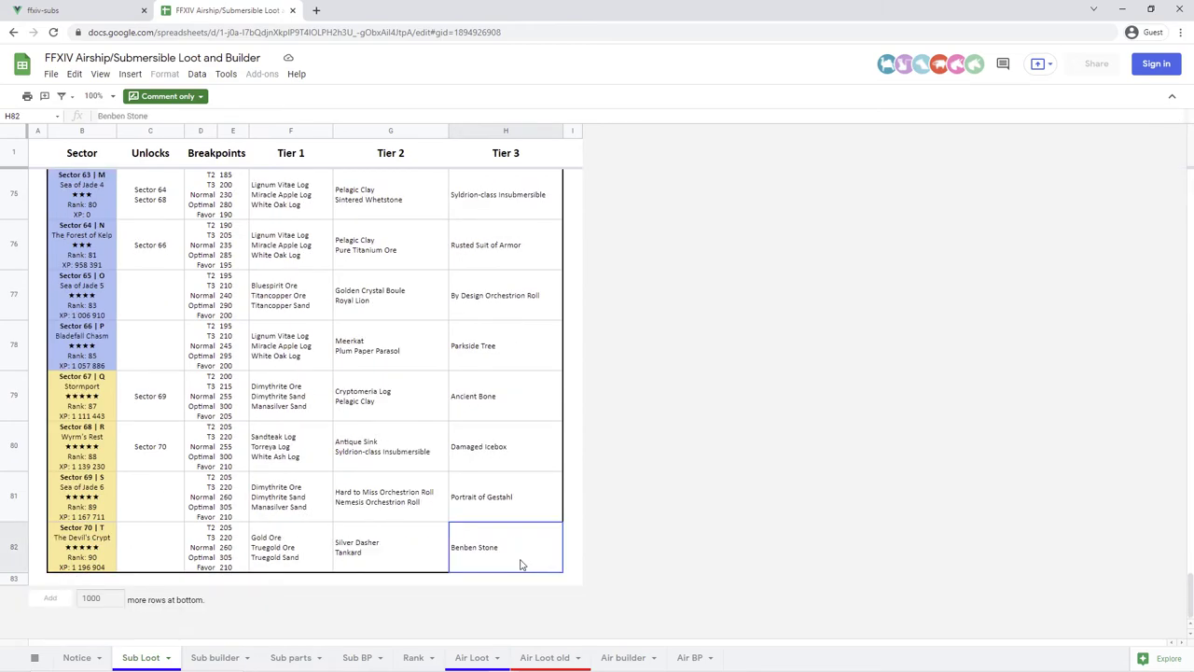
left_click(482, 503)
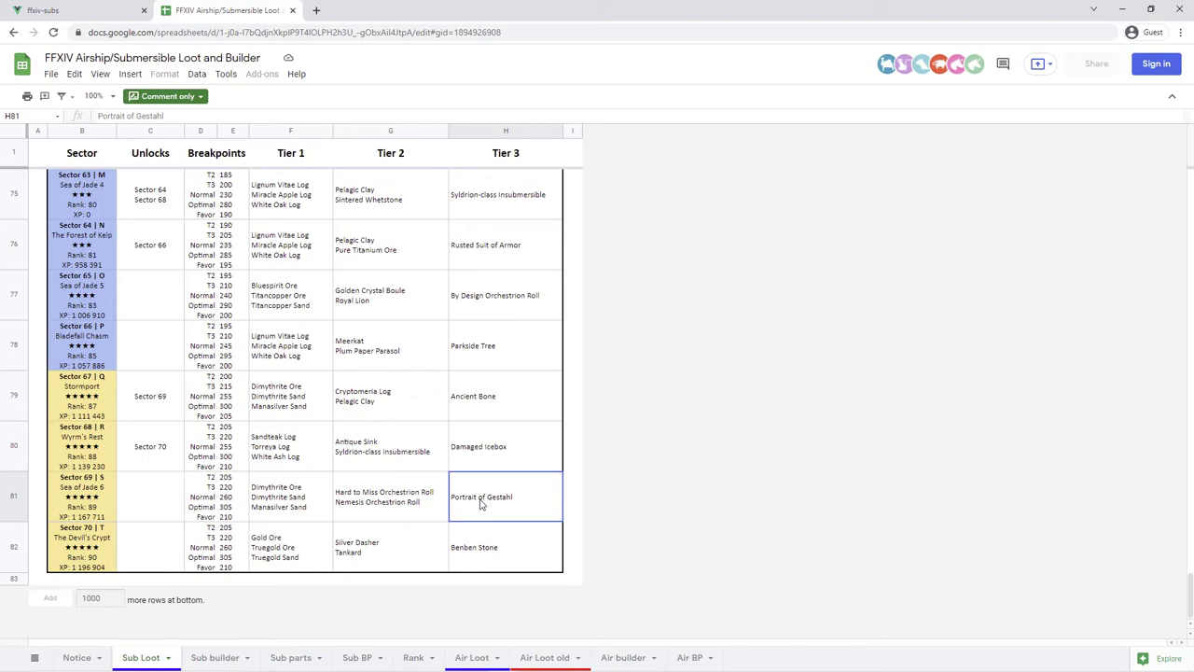
left_click(537, 466)
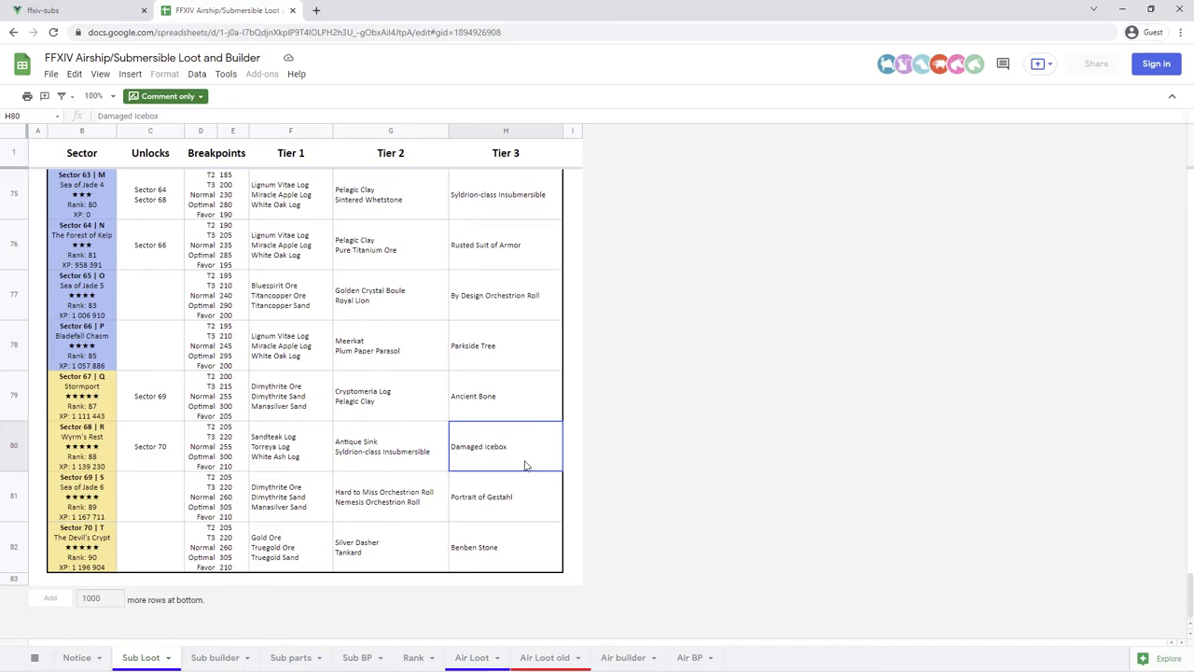
left_click(505, 500)
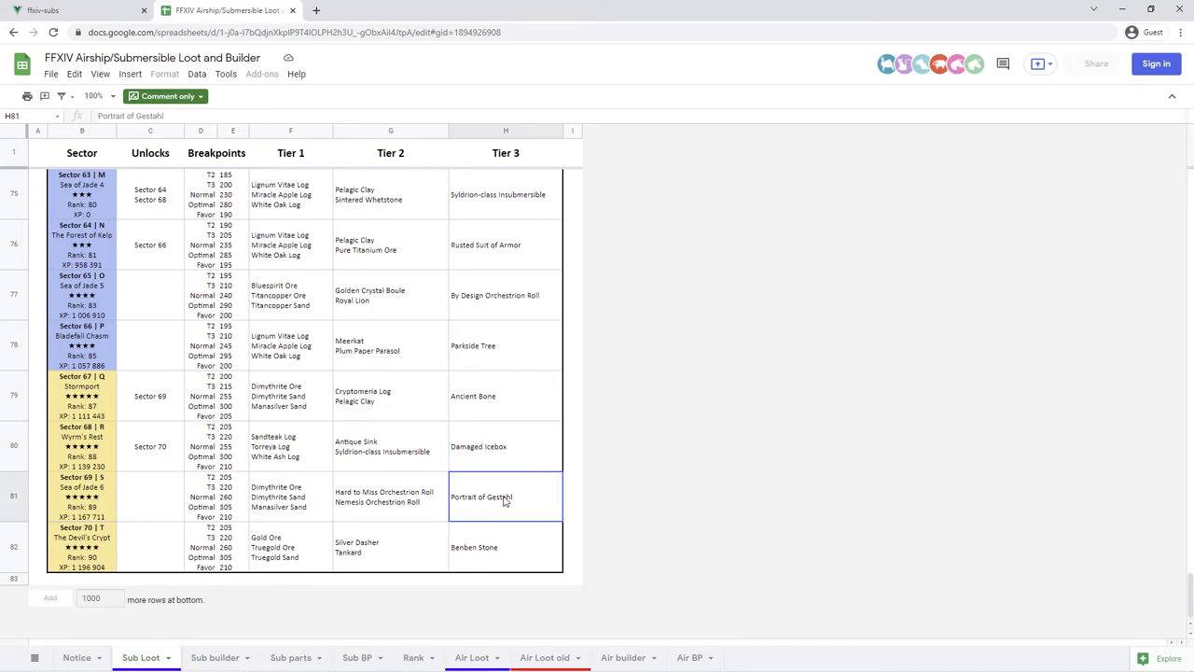
left_click(523, 550)
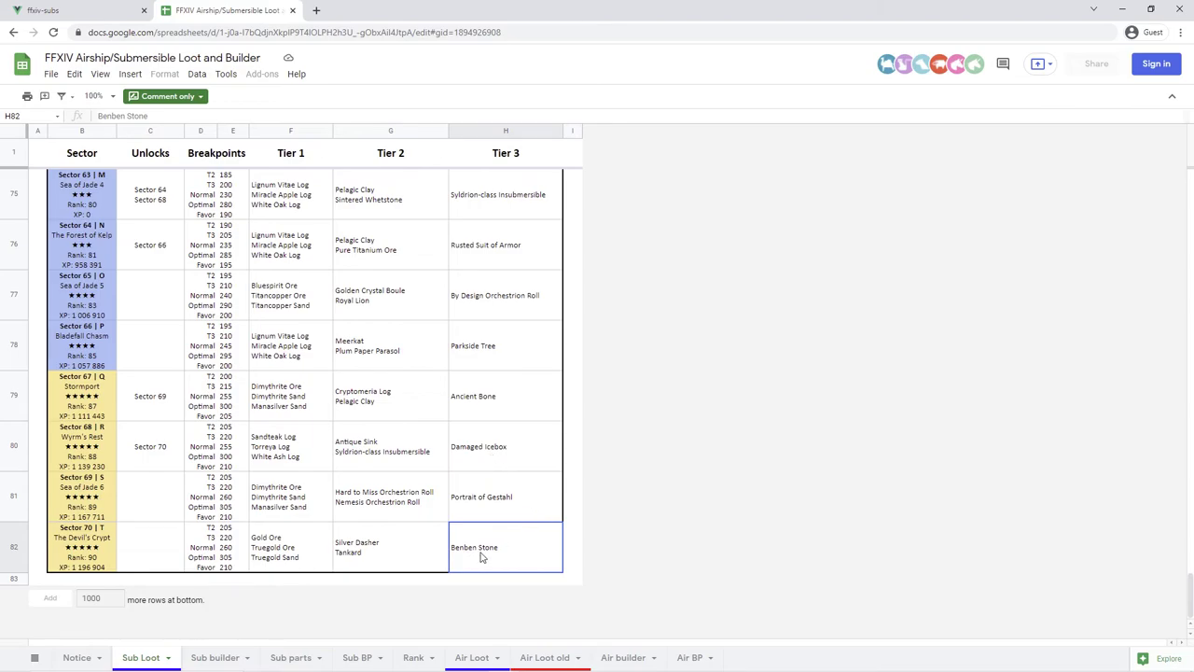
- Back in the Mogship calculator, make the Wyrm's Rest, The Devil's Crypt and Sea of Jade 6 trip the current route
left_click(47, 10)
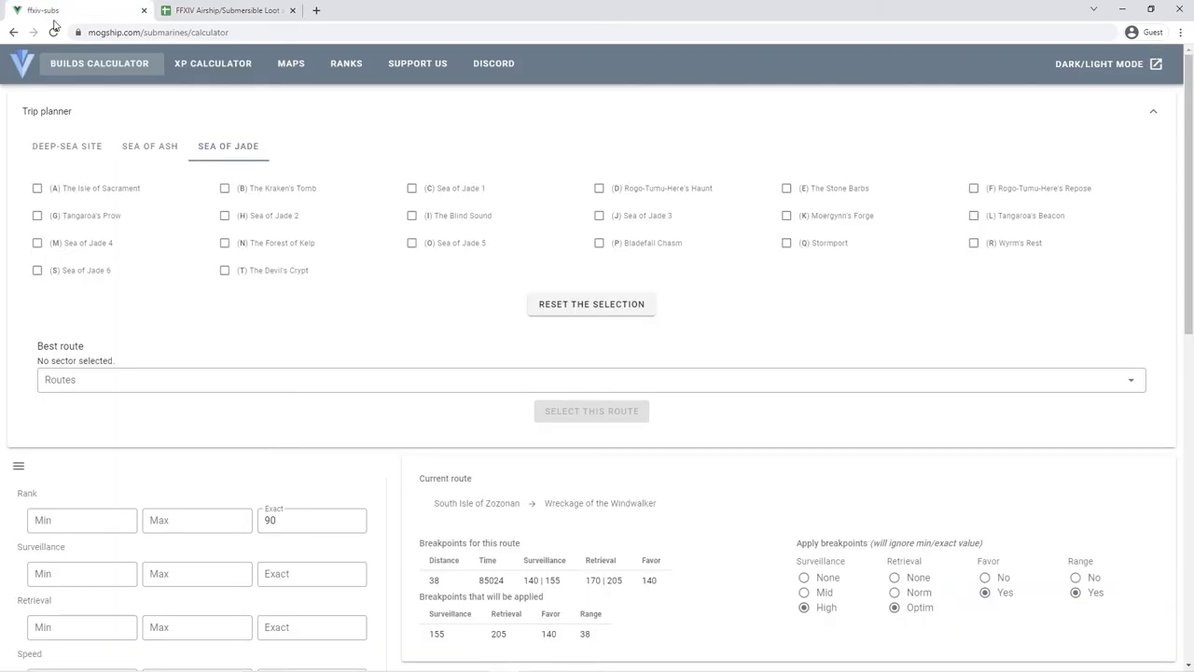
left_click(298, 273)
left_click(78, 272)
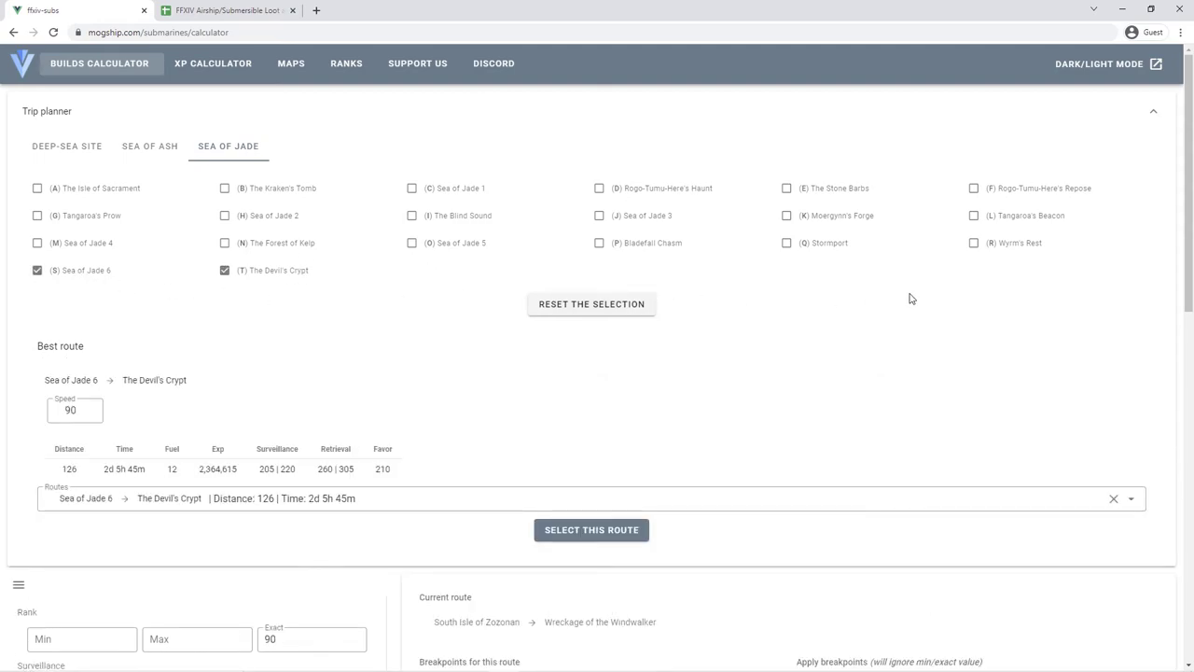
left_click(1016, 244)
left_click(571, 529)
- Apply the High surveillance, Optim retrieval and favor breakpoints to the three-sector Sea of Jade route and search for builds
scroll(713, 551, "down", 2)
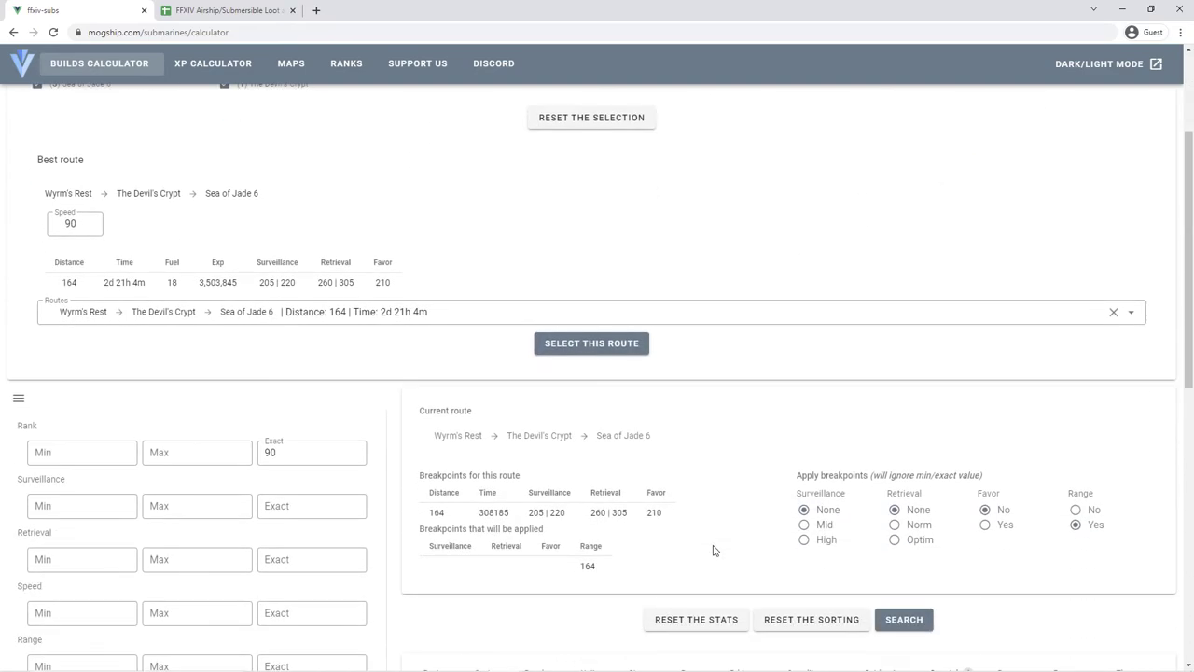
scroll(713, 551, "down", 3)
left_click(807, 291)
left_click(896, 291)
left_click(997, 278)
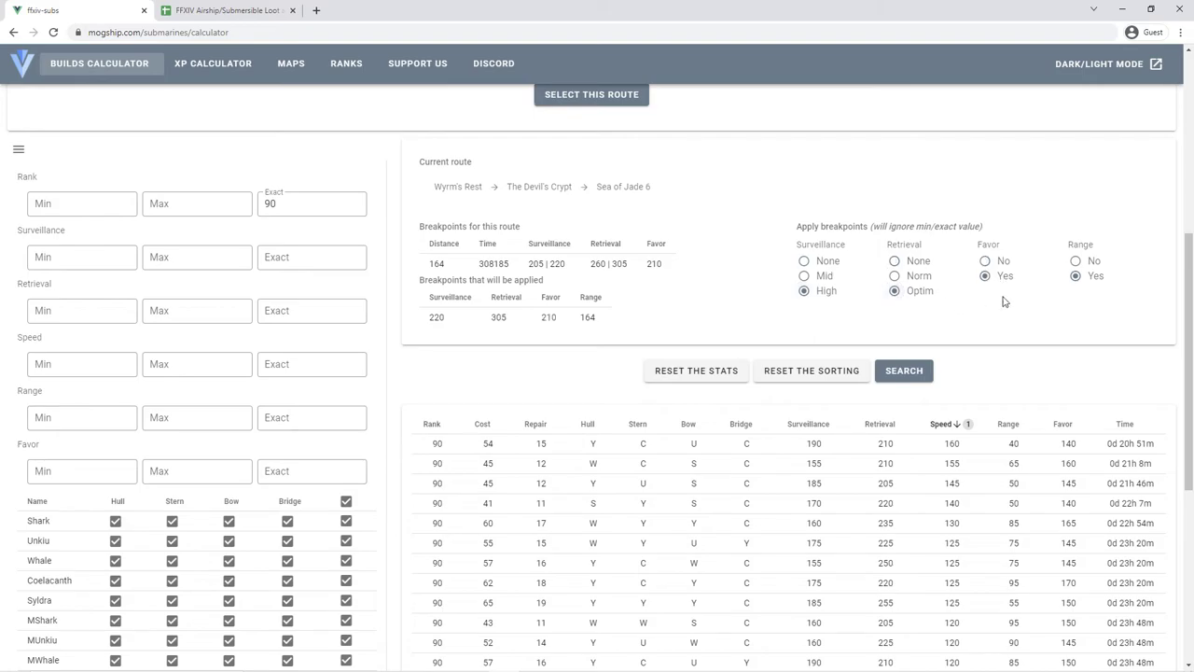
left_click(904, 373)
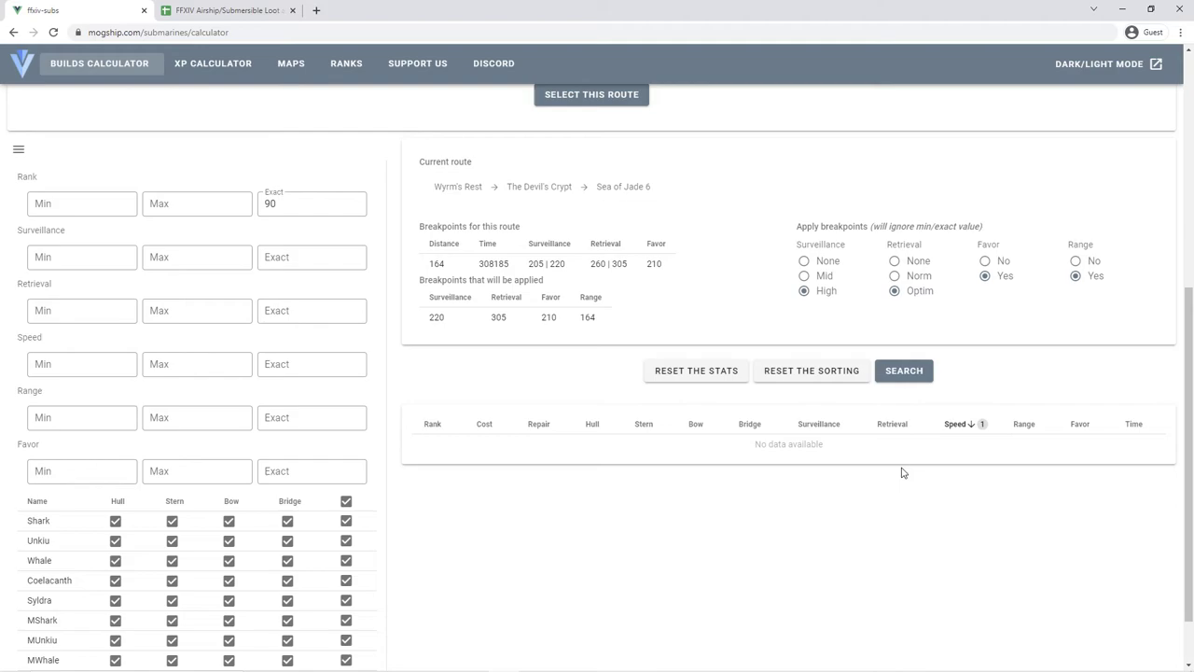
- Relax the search by setting the retrieval breakpoint to None, then favor to No, rerunning the build search after each change
left_click(916, 265)
left_click(897, 371)
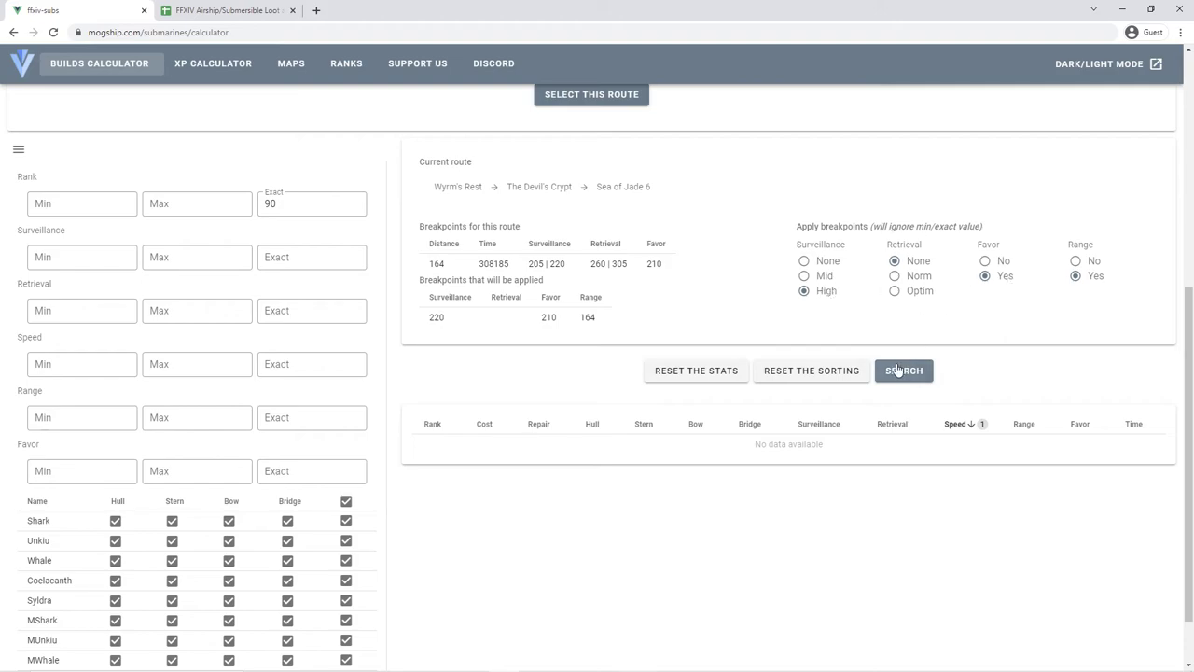
left_click(897, 370)
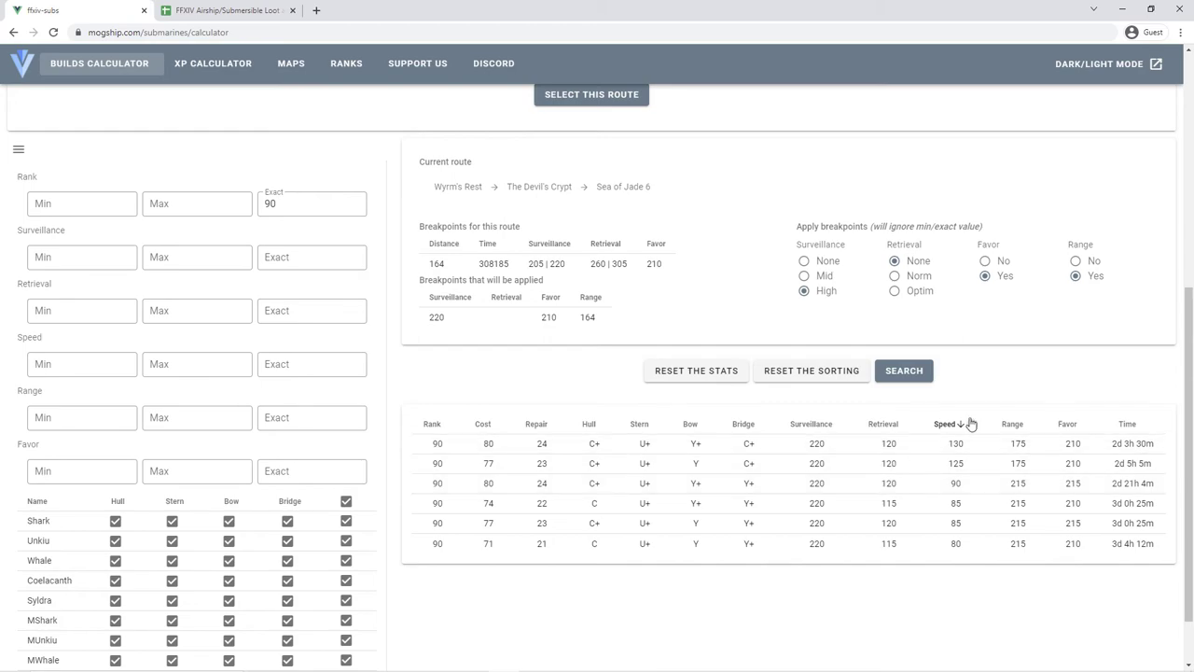
left_click(987, 262)
left_click(918, 373)
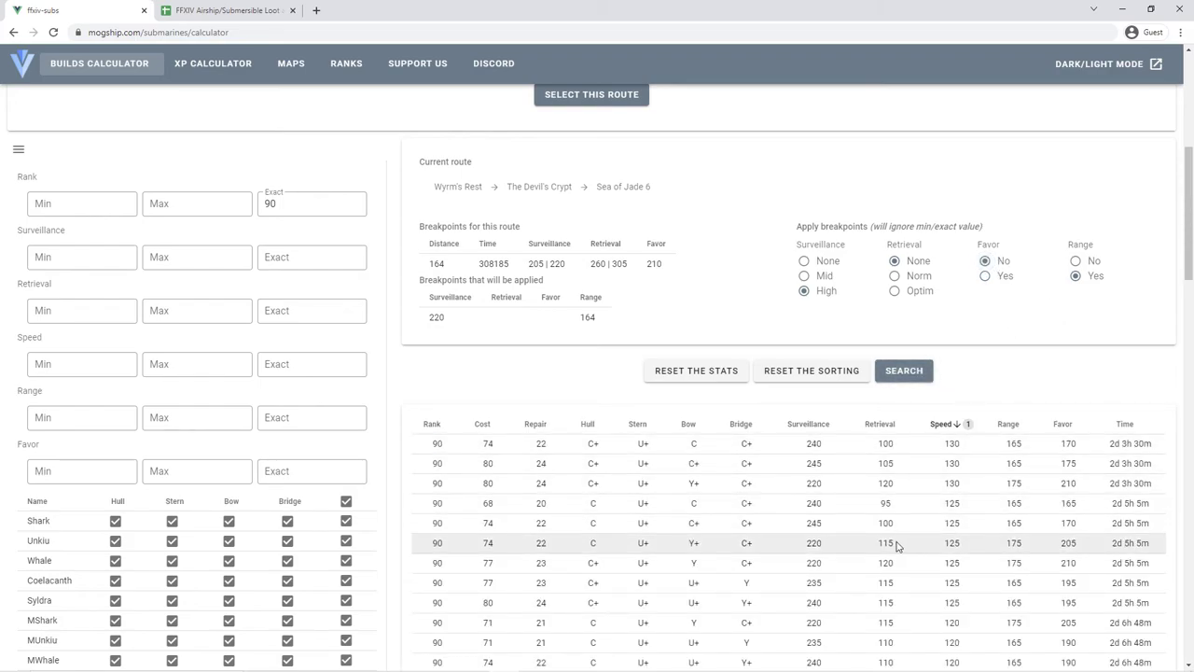
- Exclude all MShark, MUnkiu, MWhale, MCoelacanth and MSyldra parts and search again for builds on the three-sector Sea of Jade route
scroll(898, 546, "down", 1)
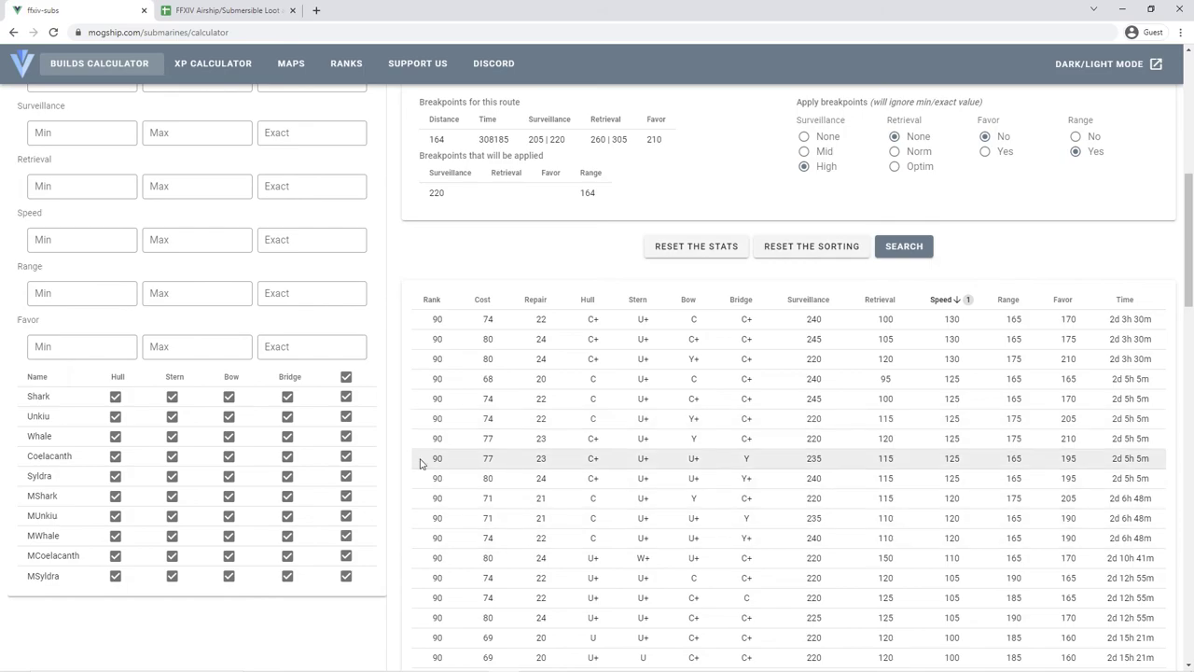
left_click(346, 497)
left_click(346, 516)
left_click(347, 536)
left_click(347, 555)
left_click(349, 576)
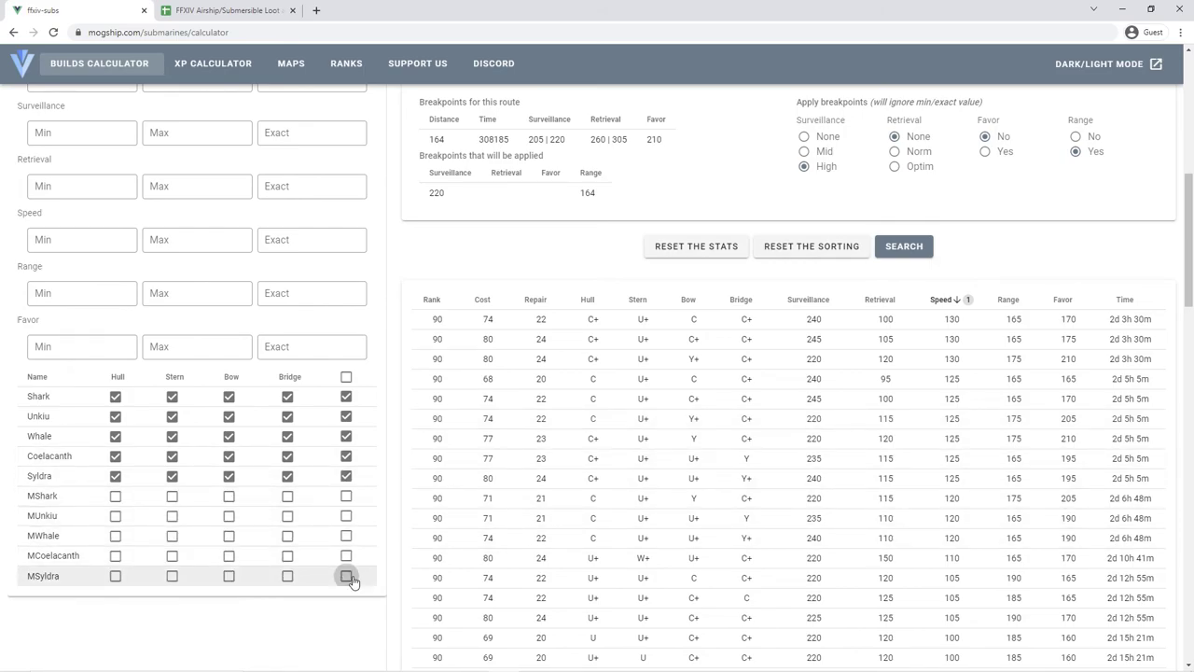
left_click(923, 252)
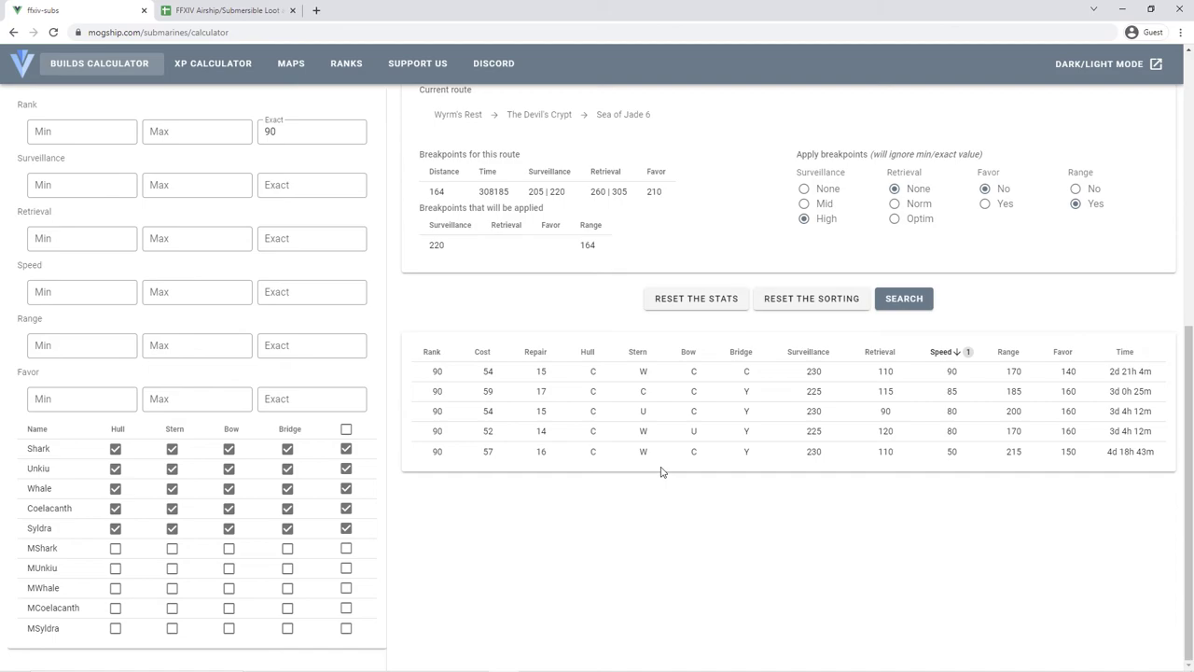
- Clear the selected Sea of Jade sectors and make The Devil's Crypt alone the current route
scroll(596, 197, "up", 2)
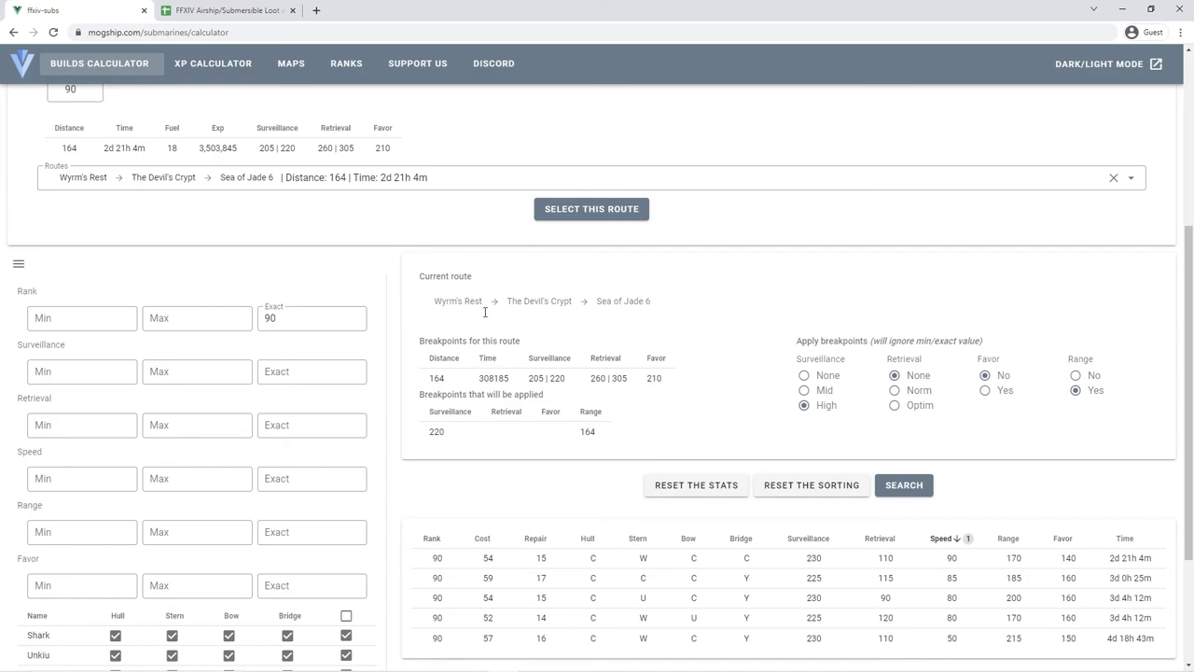
scroll(644, 317, "up", 2)
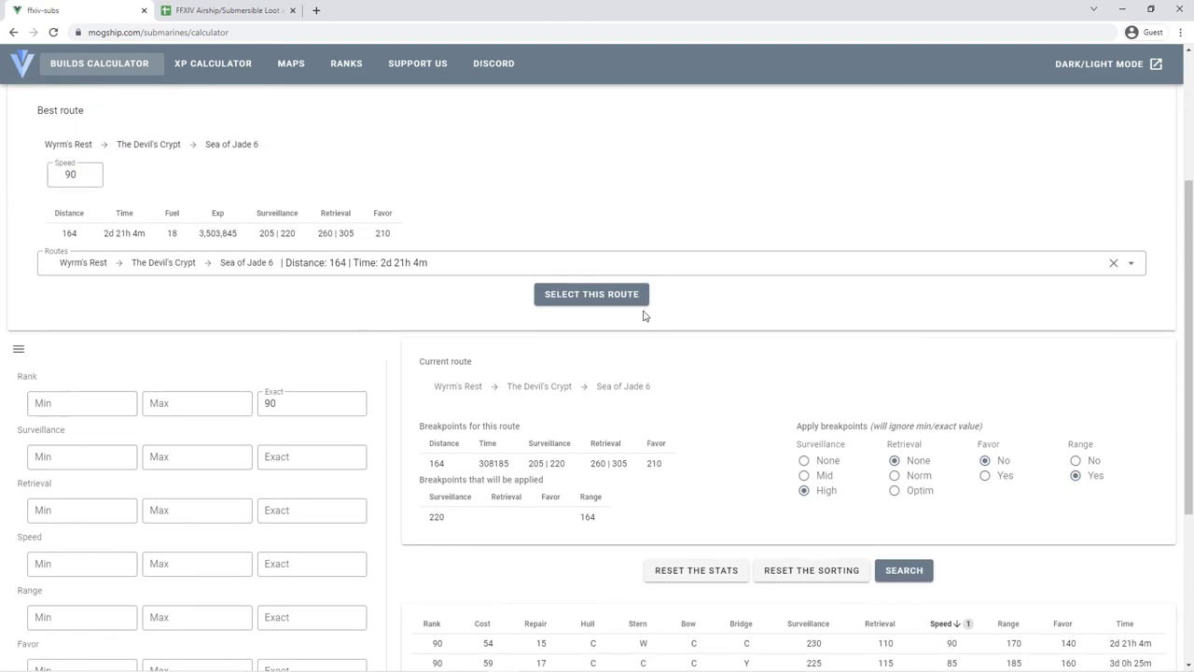
scroll(646, 319, "up", 1)
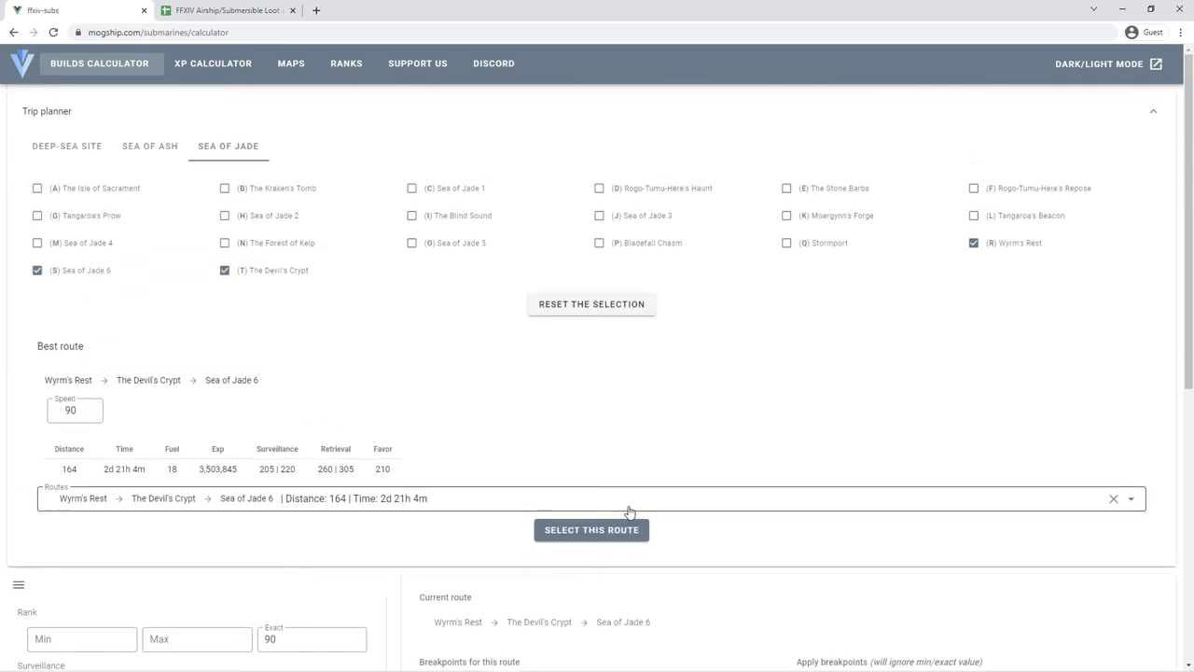
left_click(595, 303)
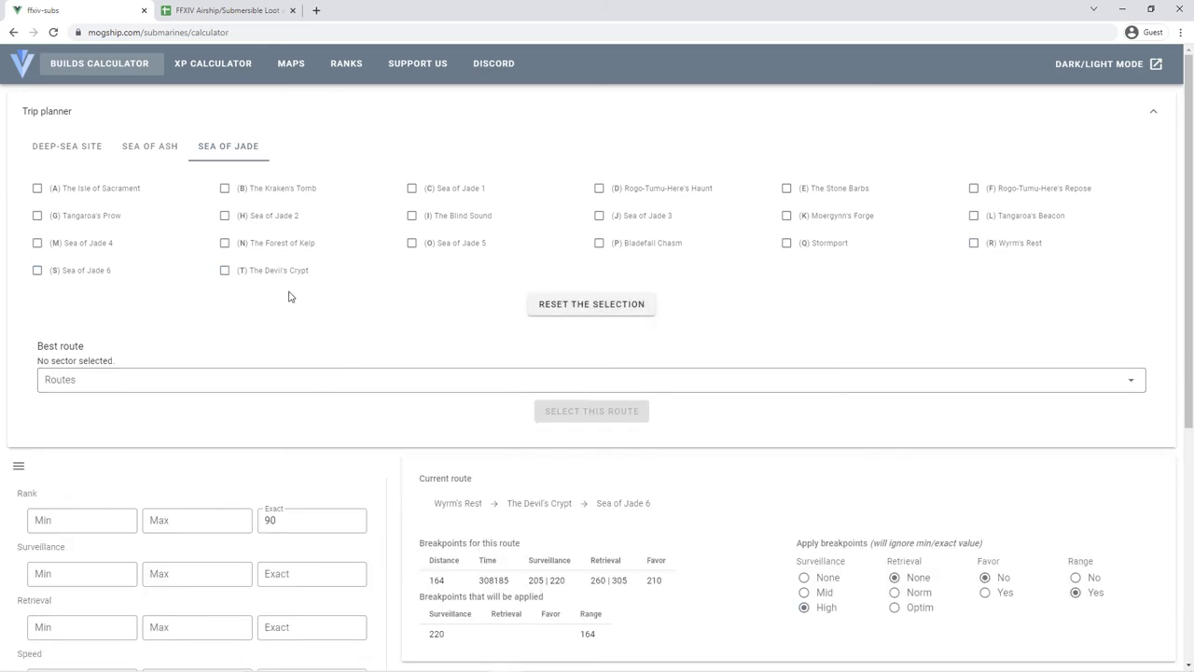
left_click(243, 272)
left_click(579, 533)
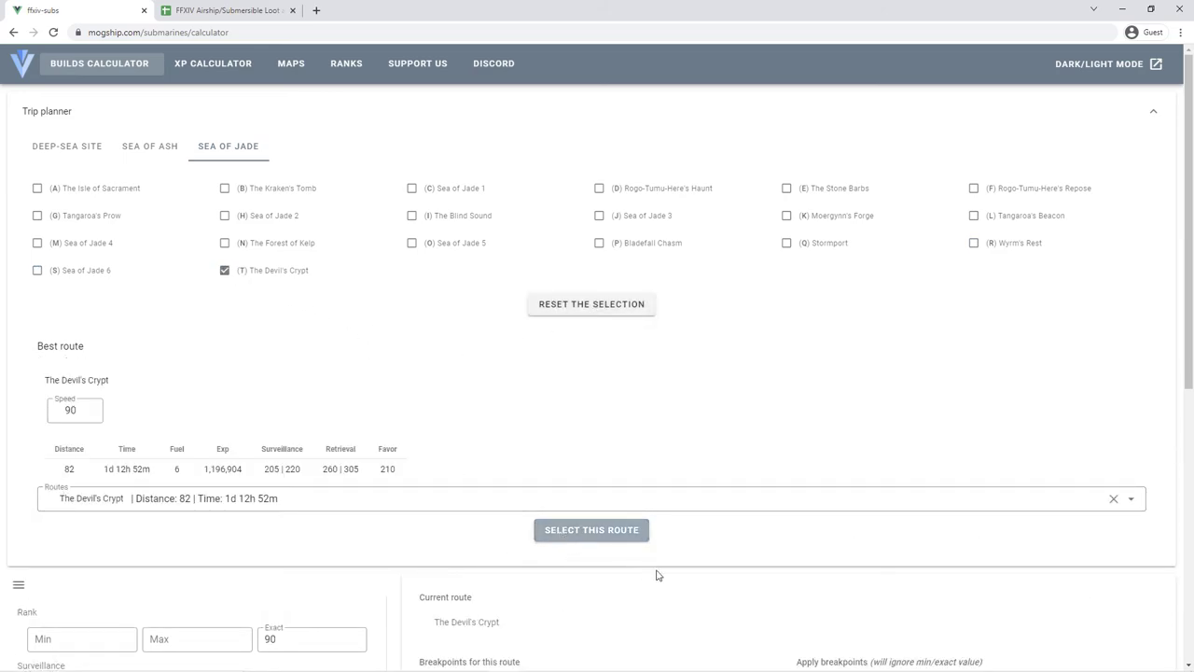
- Apply the High surveillance breakpoint to The Devil's Crypt route and search for matching builds
scroll(672, 583, "down", 1)
scroll(706, 600, "down", 5)
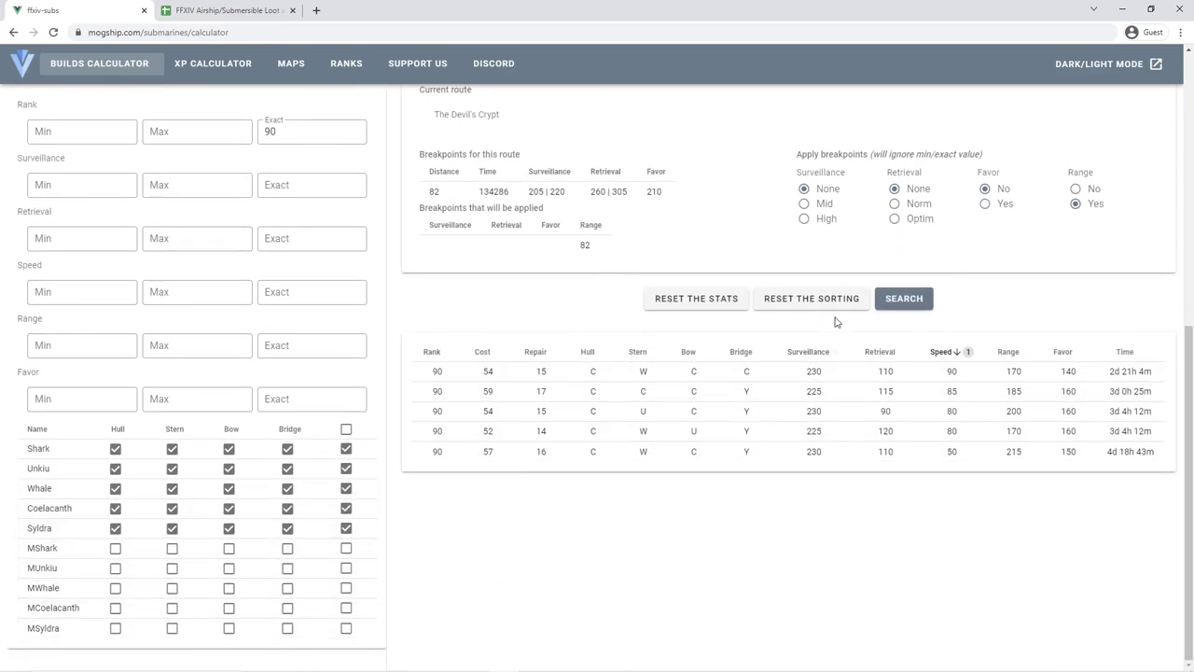
left_click(837, 219)
left_click(904, 300)
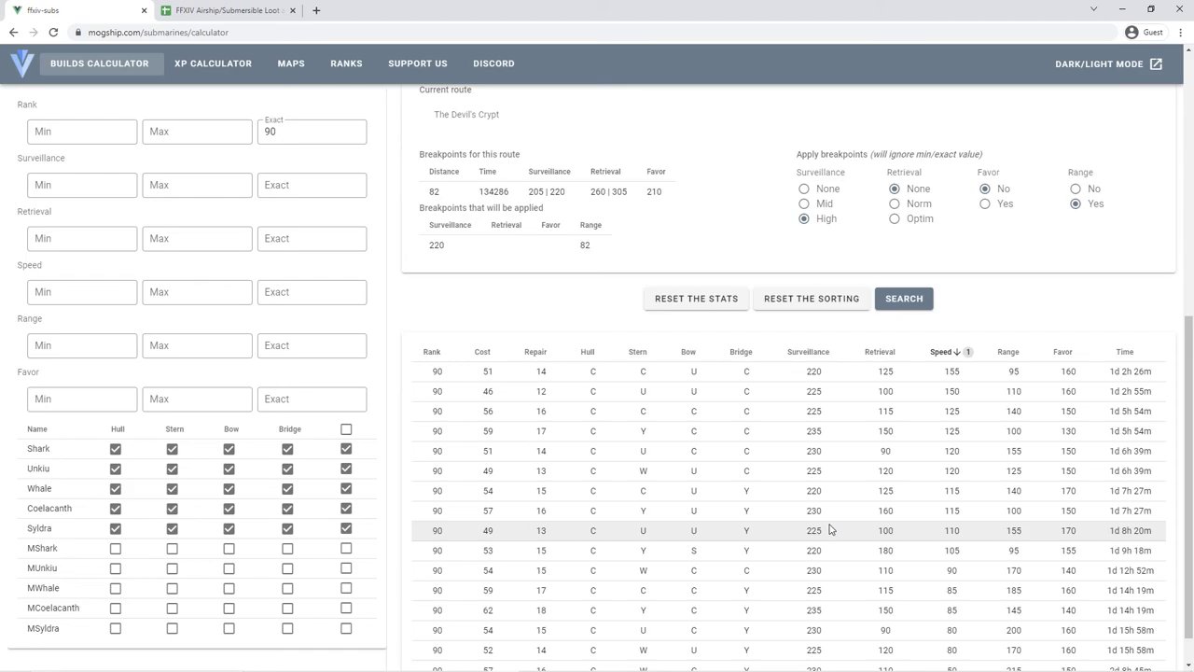
- Exclude all Shark, Whale and Syldra parts as well and rerun the build search for The Devil's Crypt
scroll(829, 529, "down", 1)
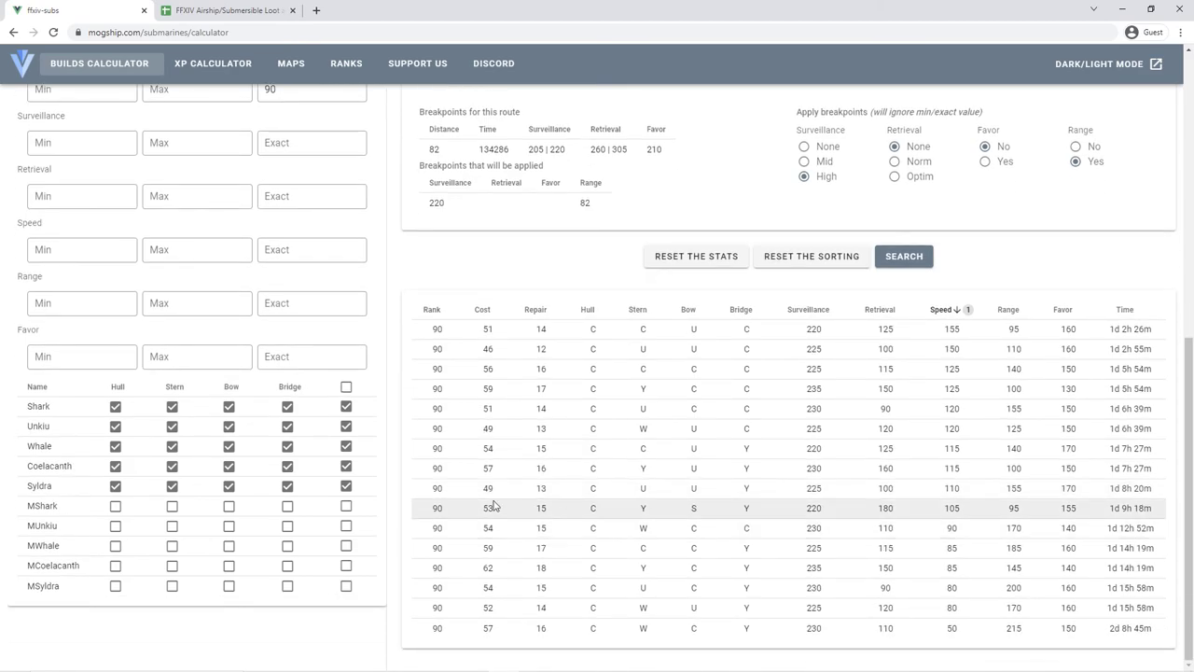
left_click(350, 406)
left_click(346, 446)
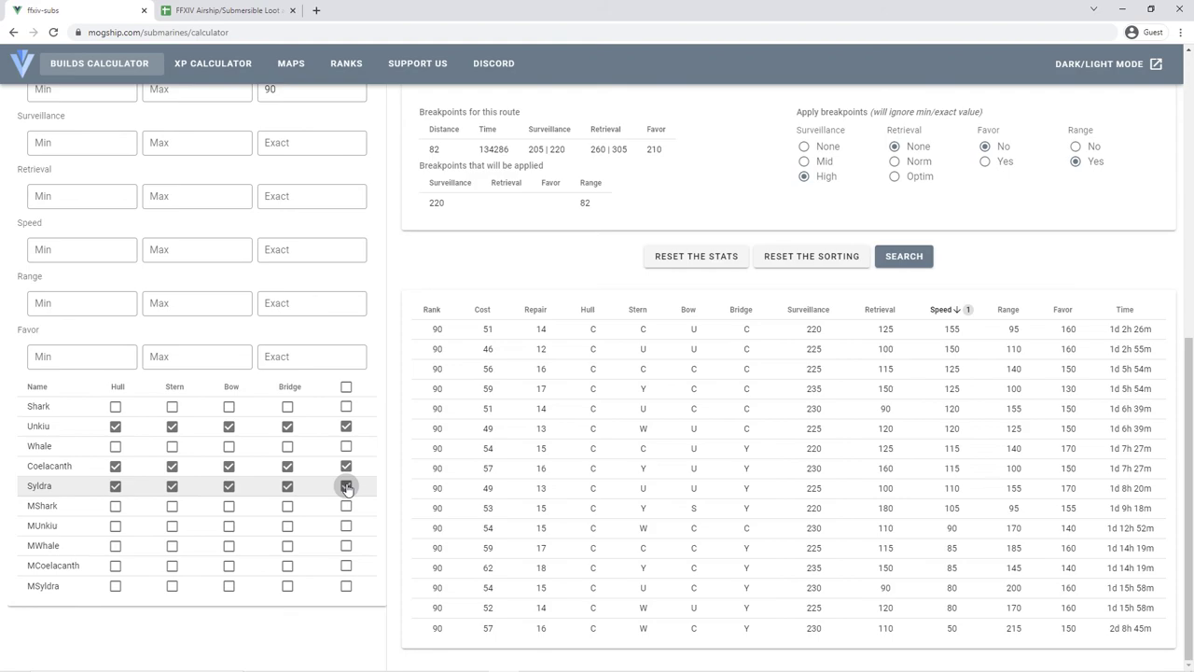
left_click(346, 487)
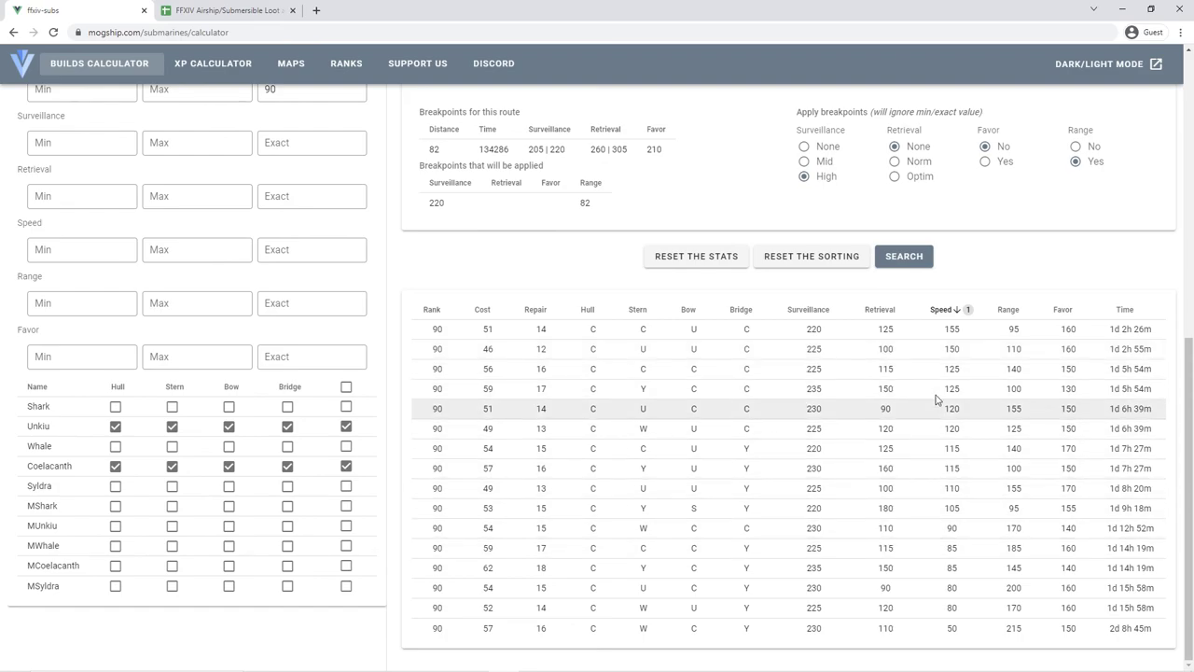
left_click(901, 265)
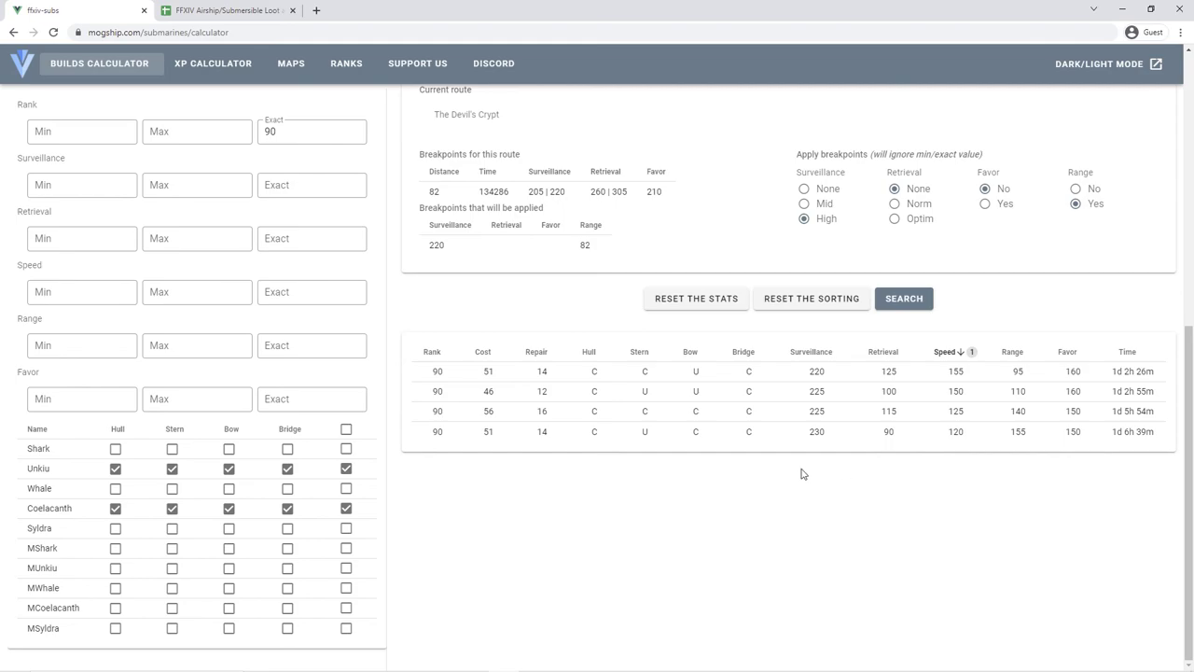
- Clear The Devil's Crypt from the trip planner's sector selection
scroll(749, 456, "up", 3)
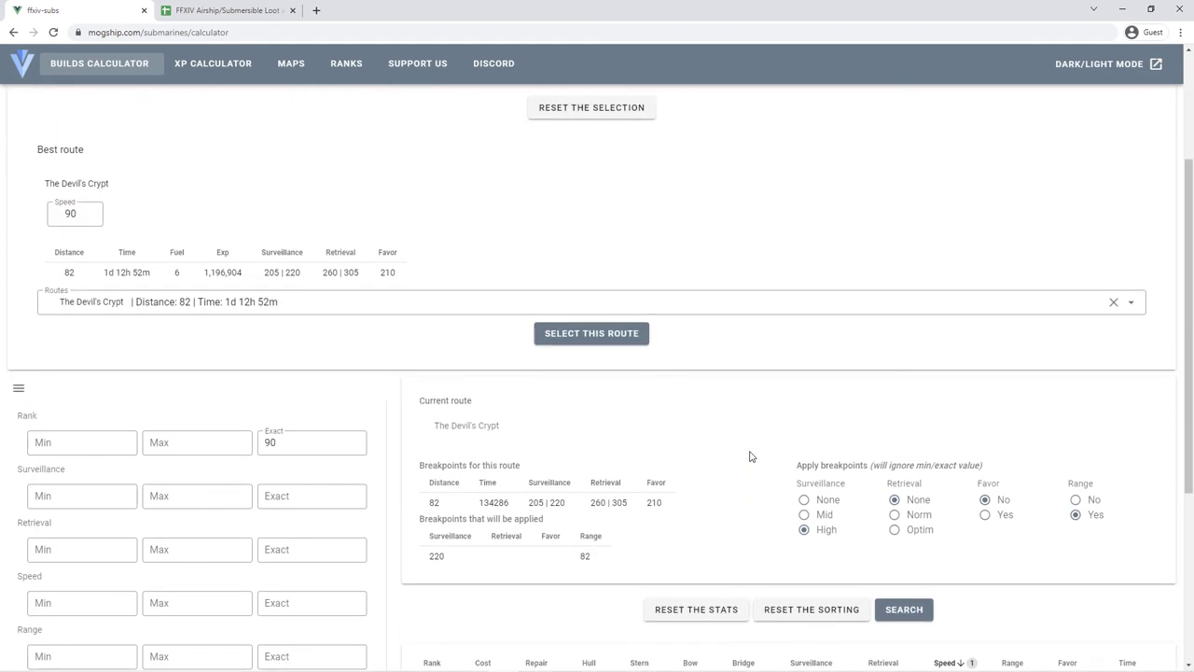
scroll(749, 456, "up", 2)
left_click(630, 306)
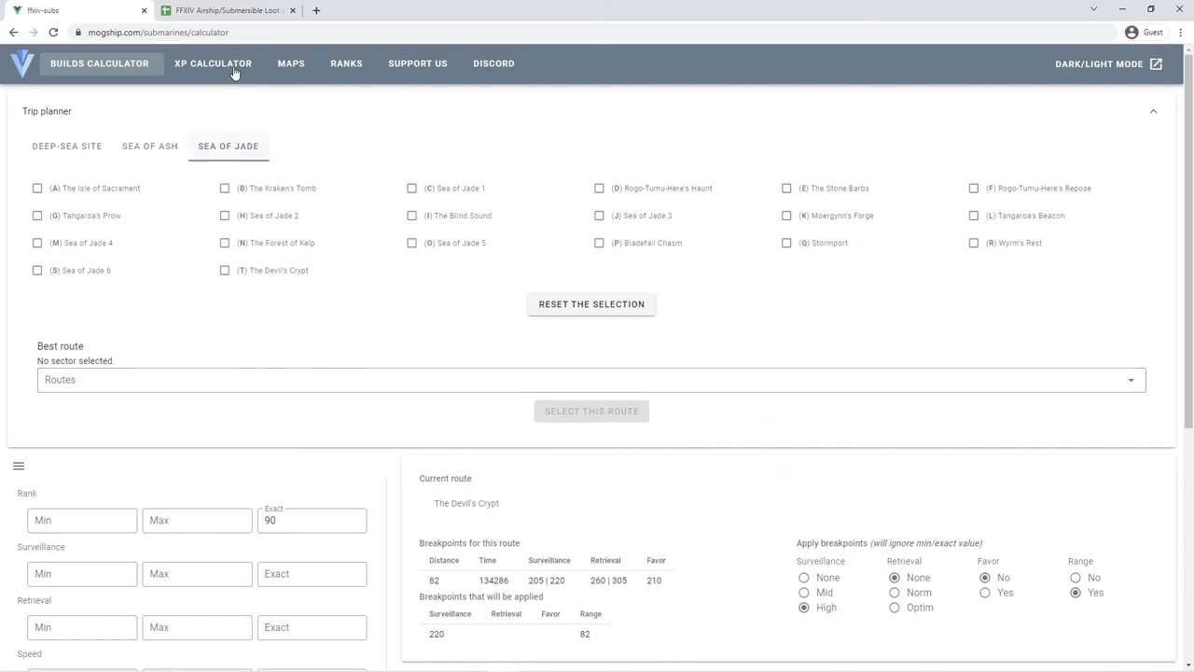
- Switch to the submersible loot spreadsheet and look back through the Sea of Jade and Sea of Ash sector loot
left_click(220, 11)
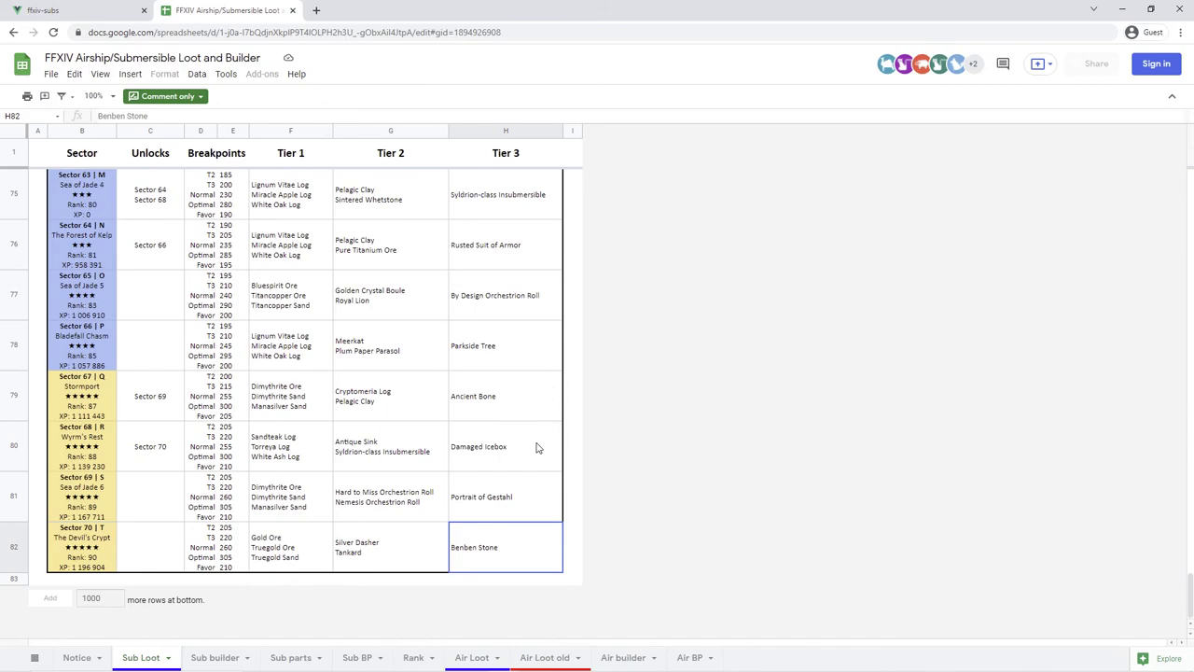
scroll(536, 448, "up", 10)
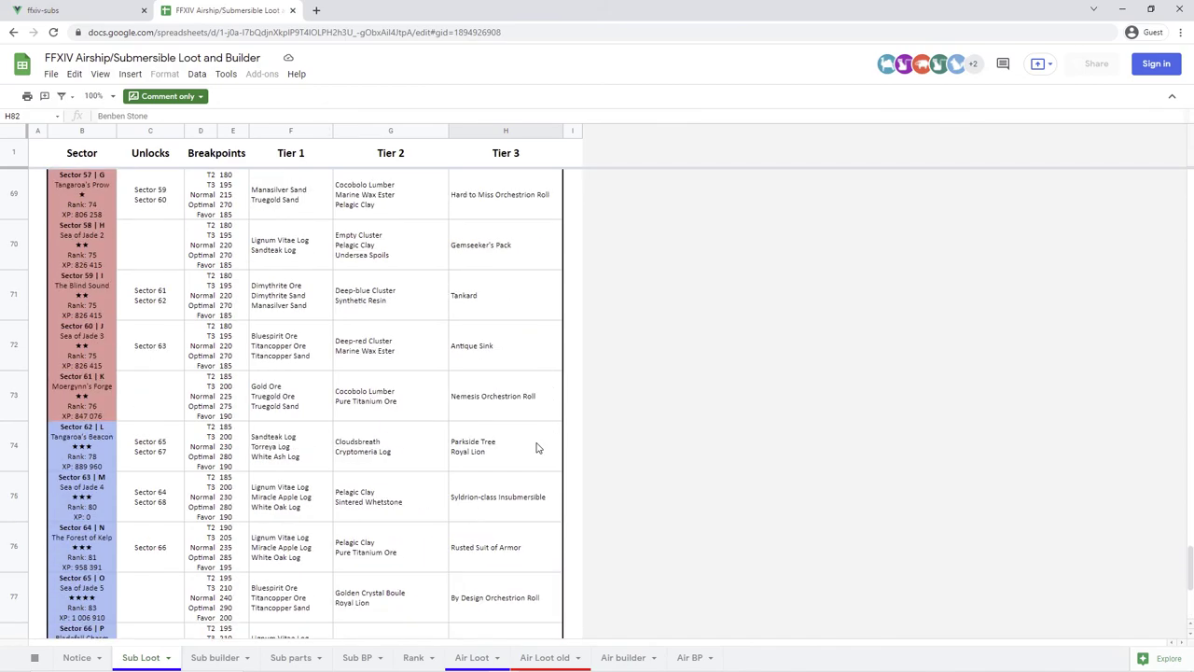
scroll(536, 448, "up", 8)
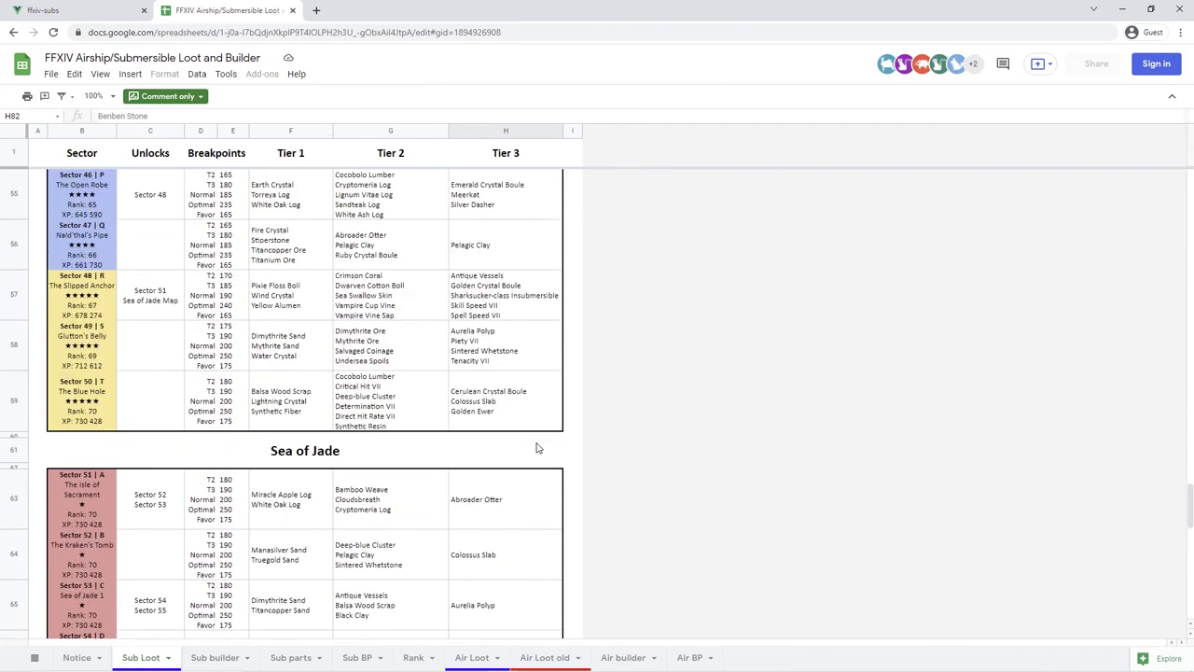
scroll(537, 448, "up", 3)
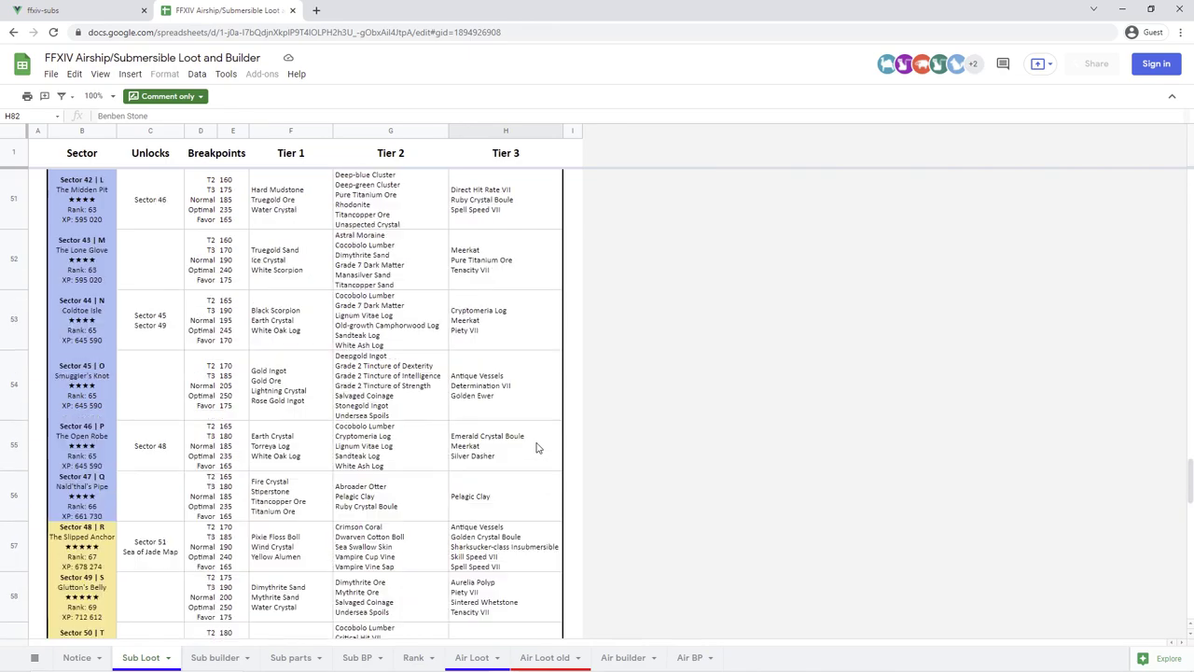